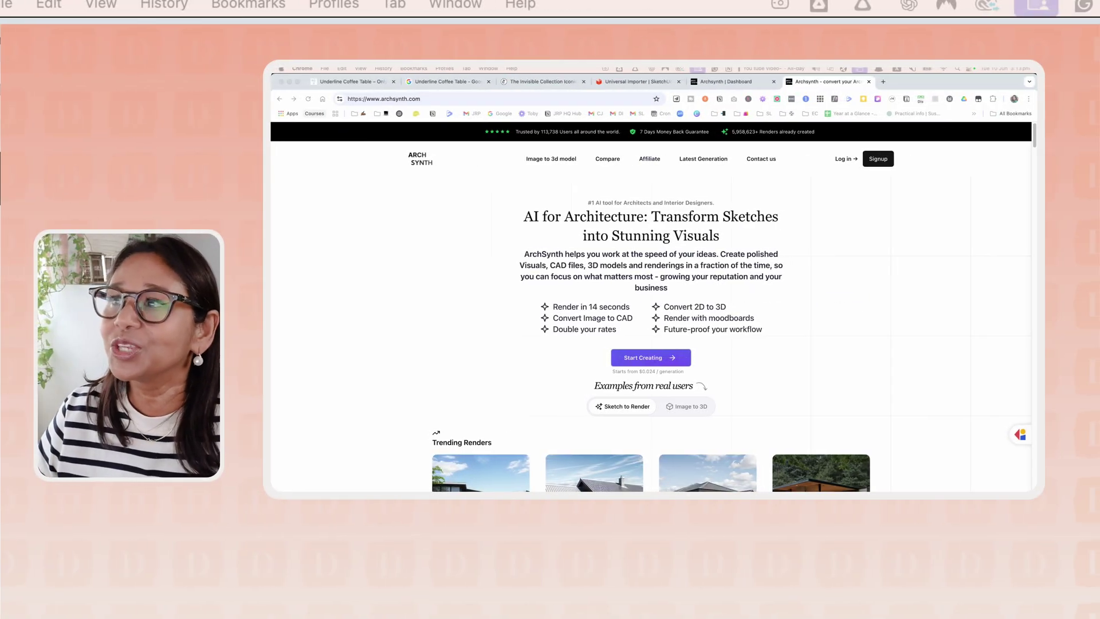
# Step: Scroll the archsynth.com homepage past Examples from real users down to Trending Renders
pyautogui.scroll(-5, 651, 344)
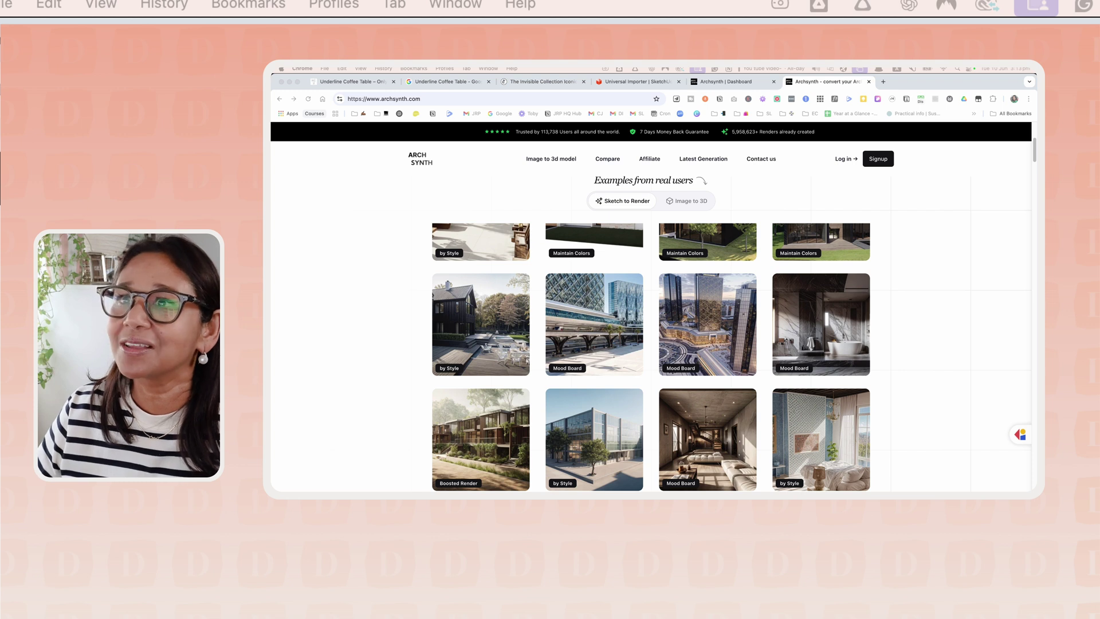
pyautogui.scroll(-3, 651, 355)
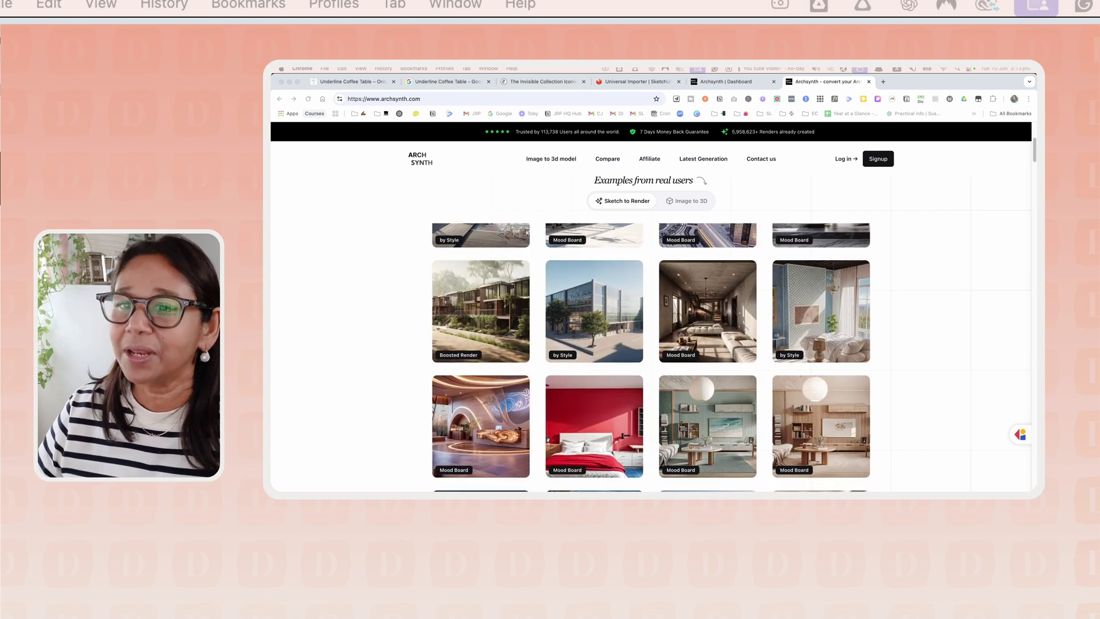
pyautogui.scroll(5, 651, 356)
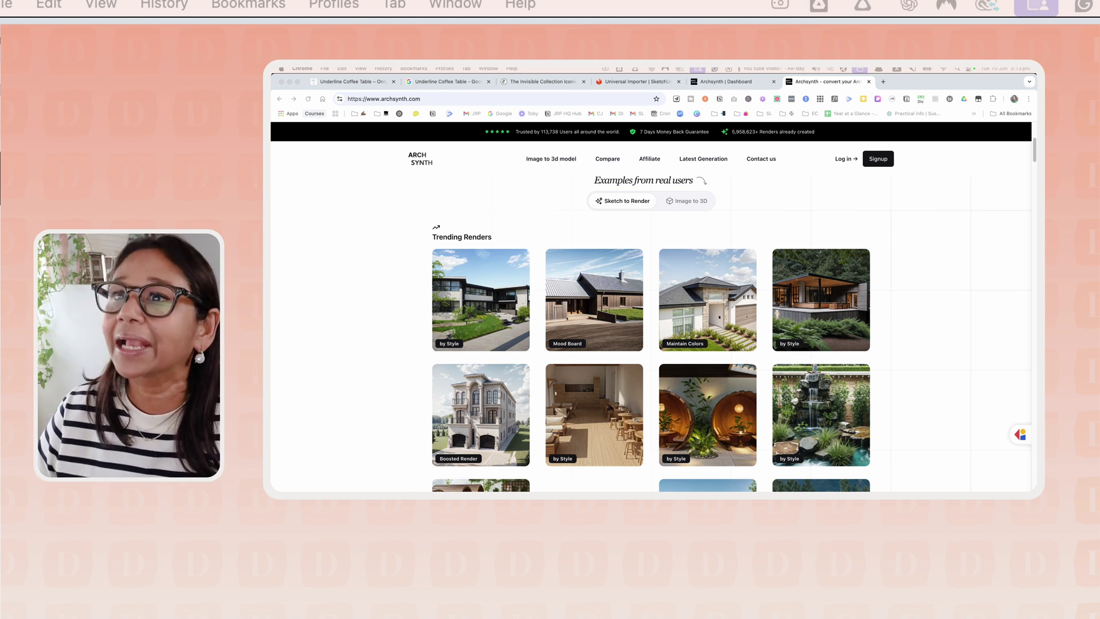
pyautogui.scroll(-1, 651, 355)
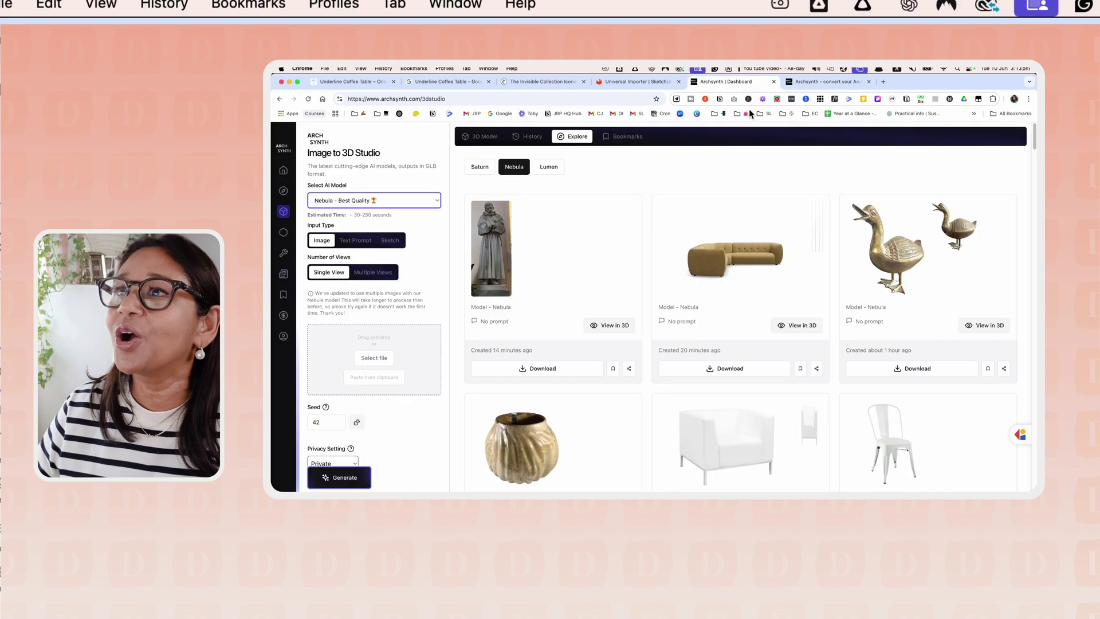
# Step: Switch to the Archsynth Dashboard and choose Nebula - Best Quality from the Select AI Model list
pyautogui.hotkey('ctrl', 'shift', 'Tab')
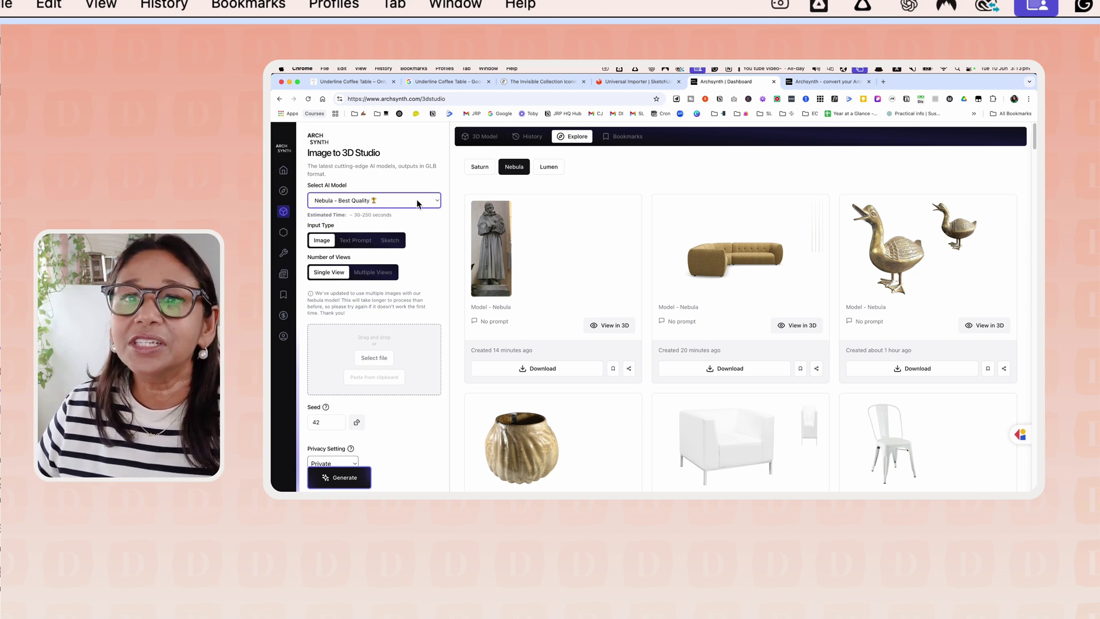
pyautogui.click(437, 201)
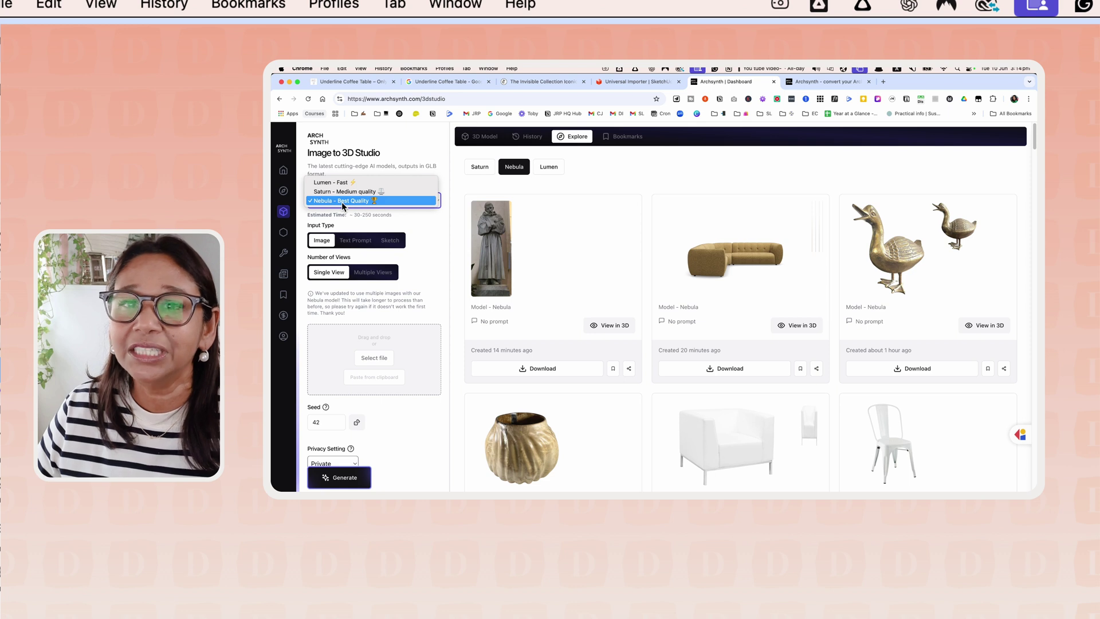
pyautogui.click(342, 201)
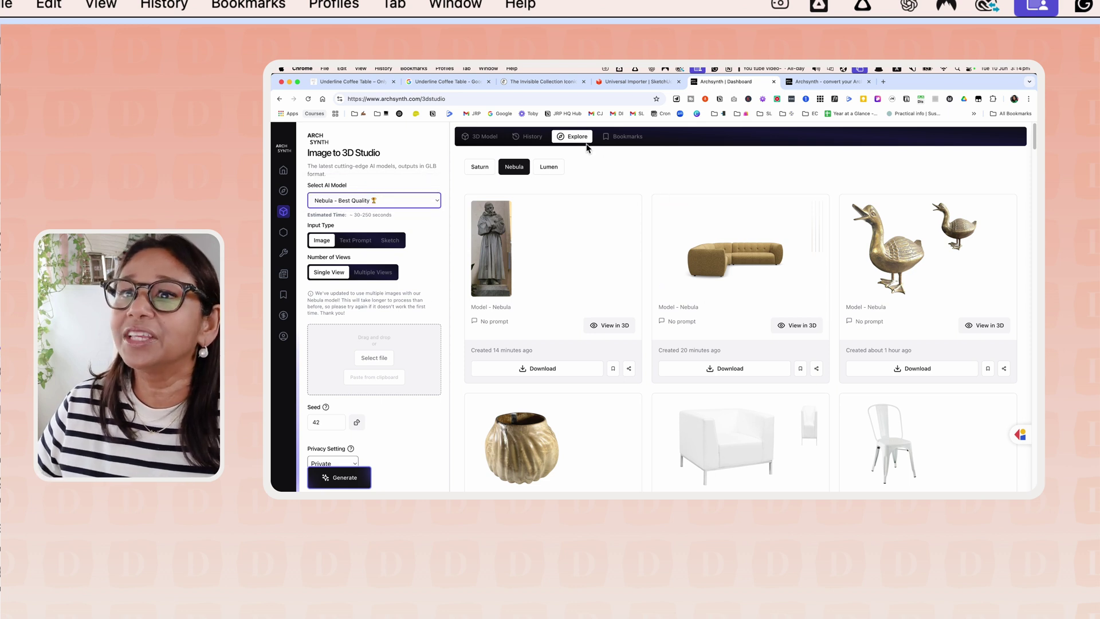
pyautogui.scroll(-3, 739, 372)
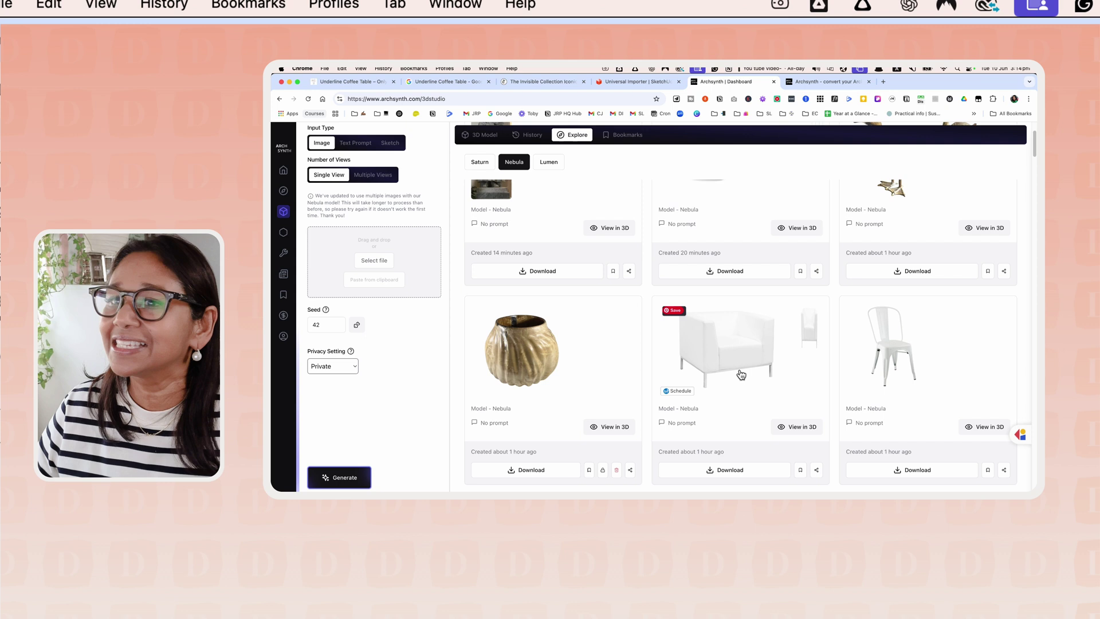
pyautogui.scroll(-5, 740, 374)
pyautogui.scroll(-3, 740, 374)
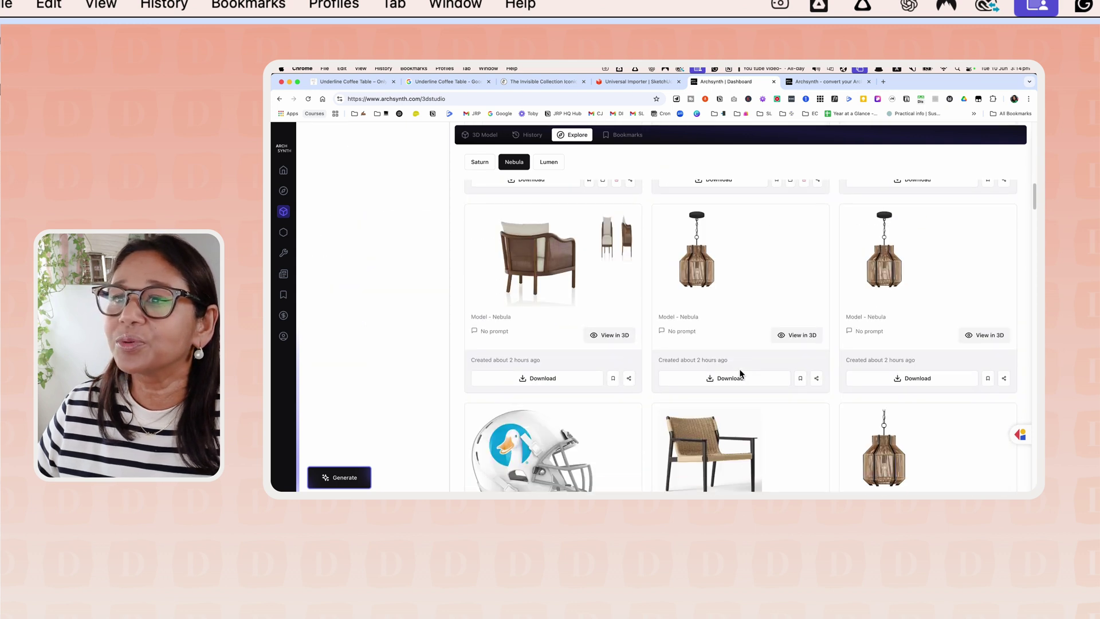
pyautogui.scroll(-10, 740, 374)
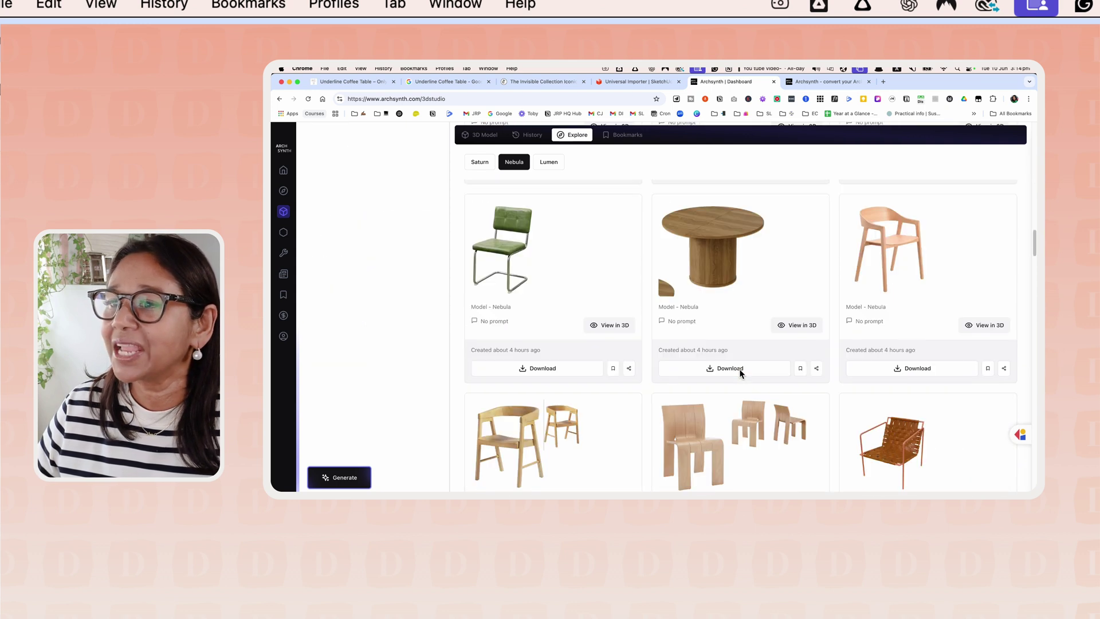
pyautogui.scroll(-3, 741, 373)
pyautogui.scroll(4, 740, 373)
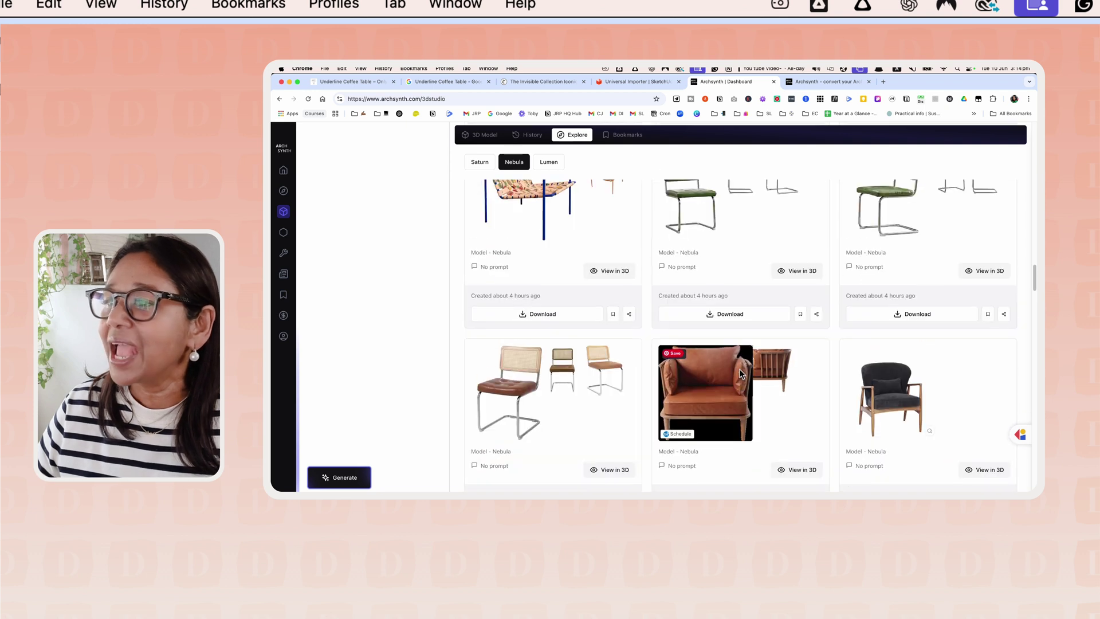
pyautogui.scroll(-10, 740, 374)
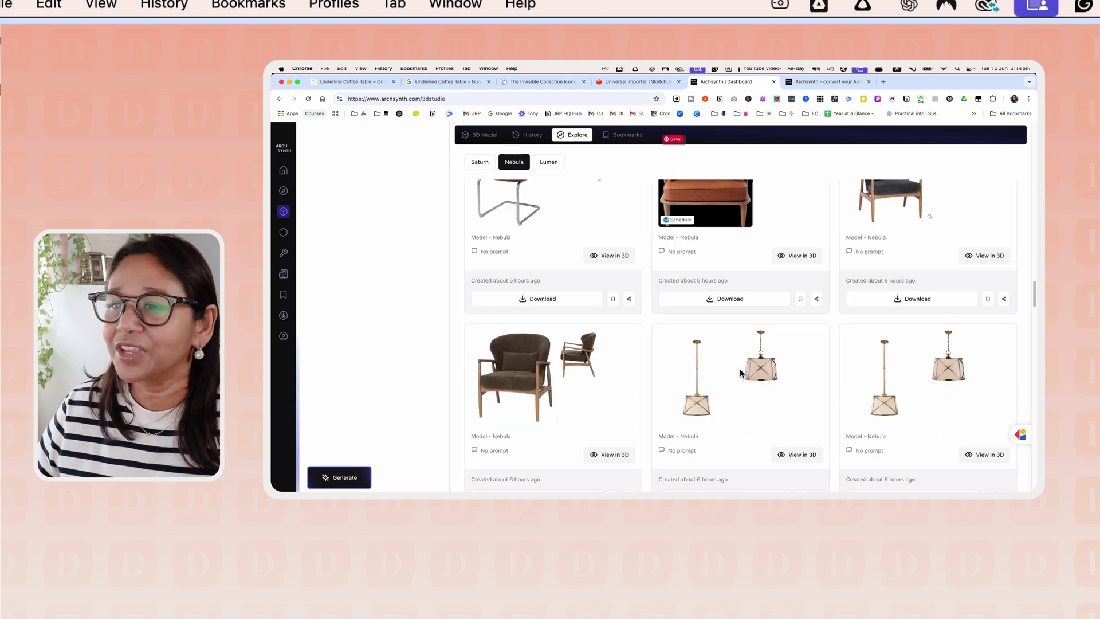
pyautogui.scroll(15, 741, 374)
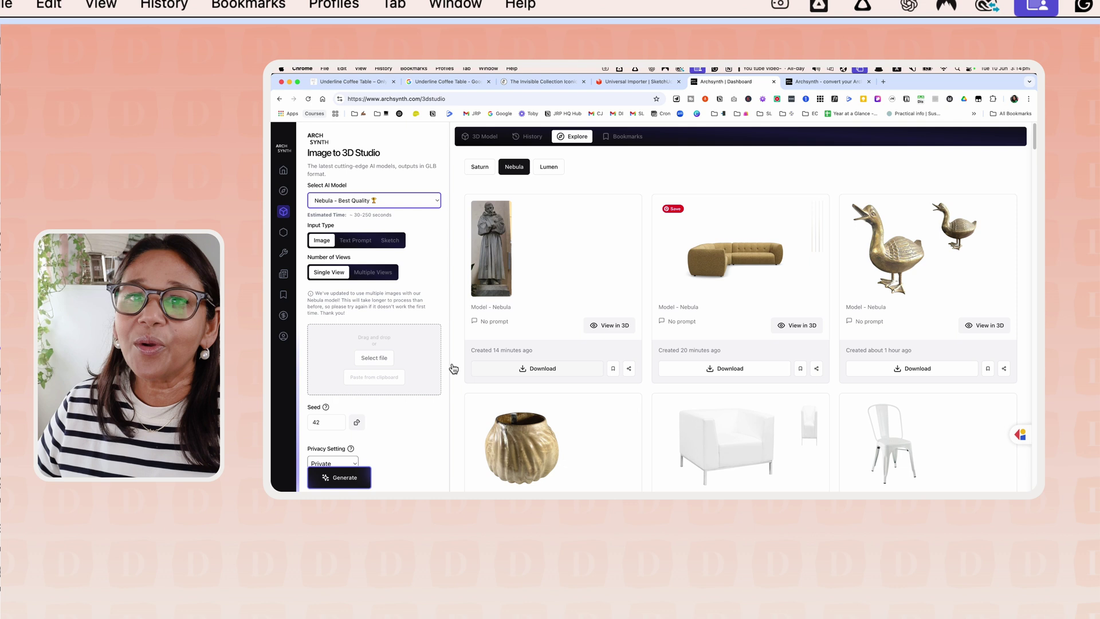
# Step: Show the ribbed wooden vase in the 3D Model viewer and inspect it from several angles
pyautogui.click(480, 137)
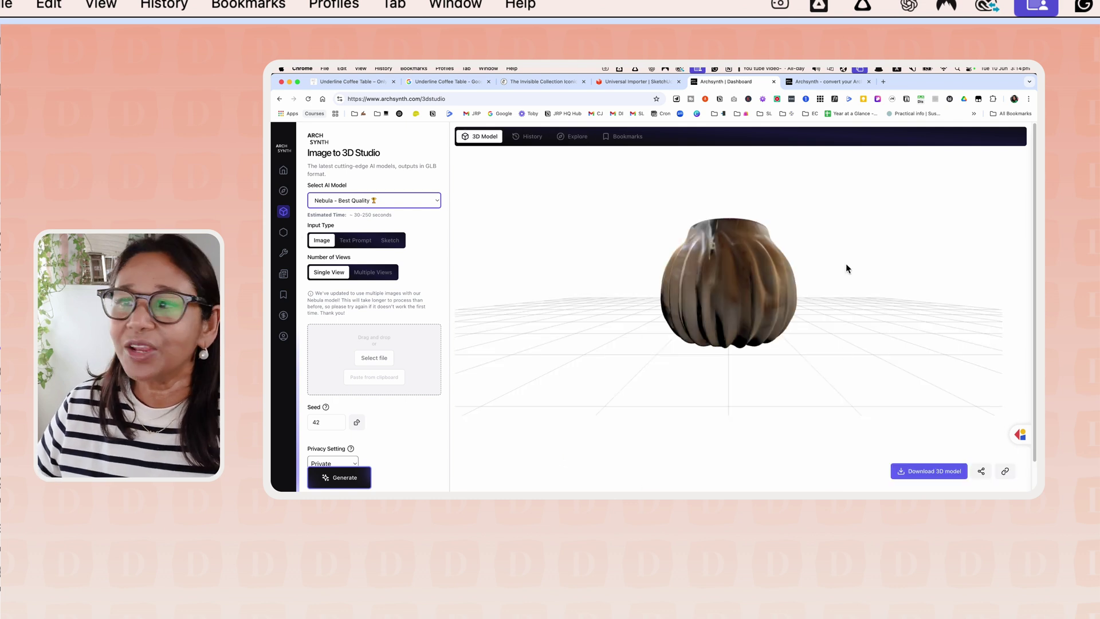
pyautogui.moveTo(785, 310); pyautogui.dragTo(756, 346)
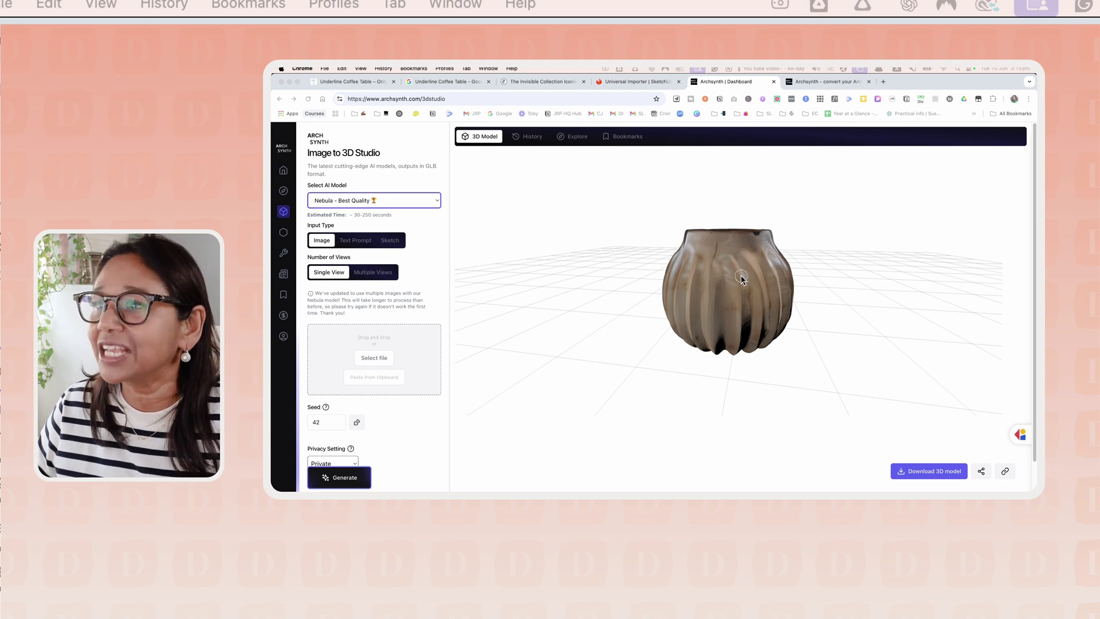
pyautogui.click(662, 303)
pyautogui.moveTo(719, 302); pyautogui.dragTo(654, 319)
pyautogui.scroll(-5, 662, 333)
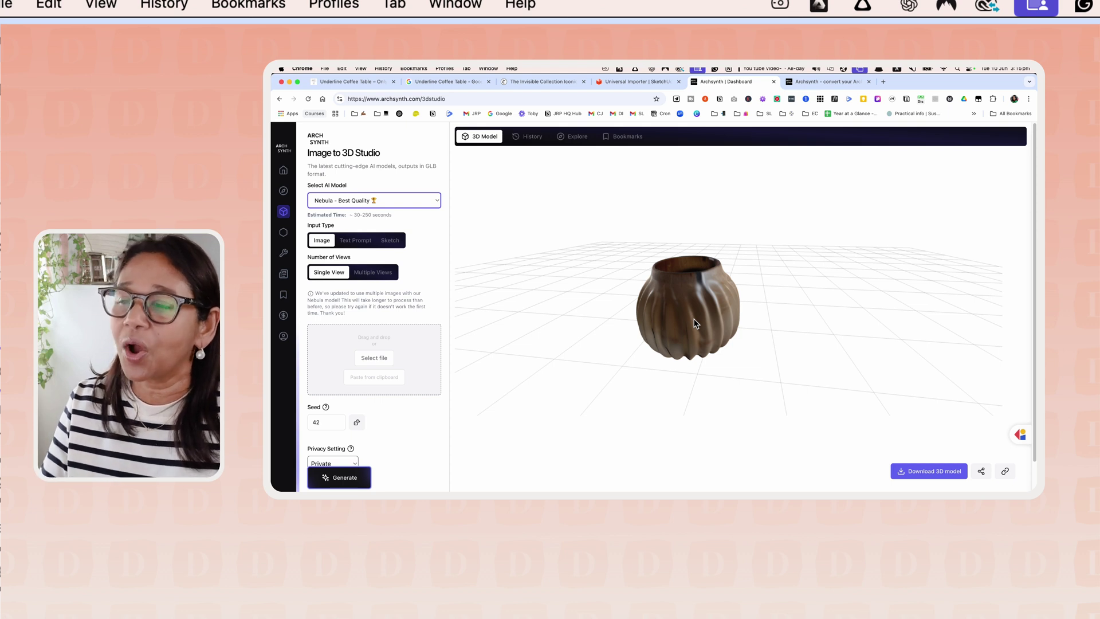
pyautogui.scroll(5, 694, 323)
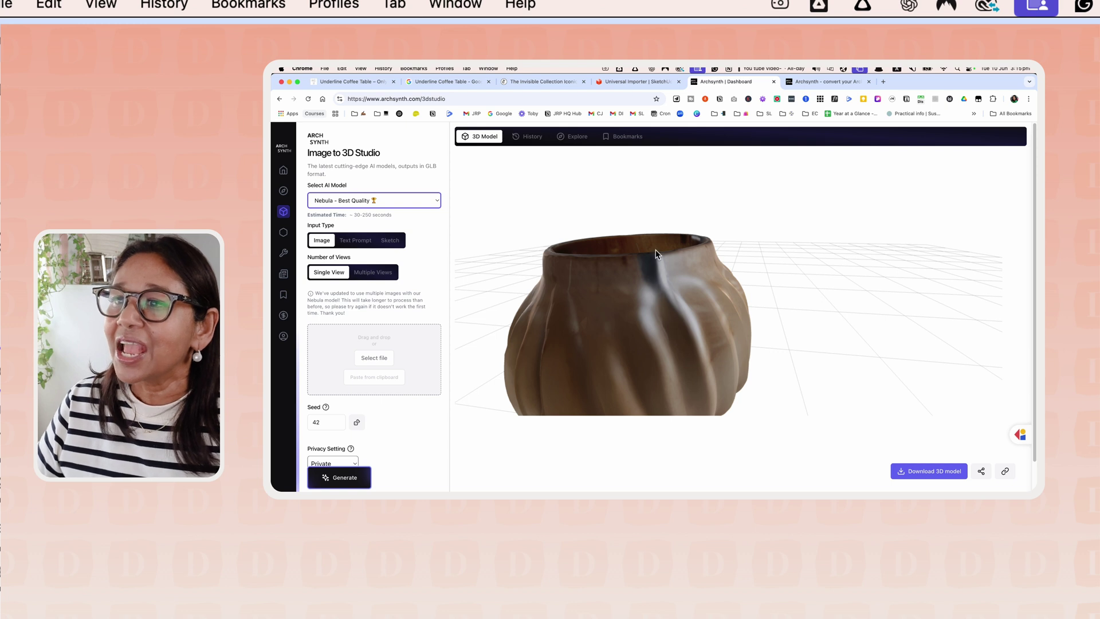
pyautogui.moveTo(679, 273)
pyautogui.mouseDown()
pyautogui.moveTo(725, 319)
pyautogui.moveTo(700, 258)
pyautogui.moveTo(699, 270)
pyautogui.mouseUp()
pyautogui.scroll(-5, 670, 339)
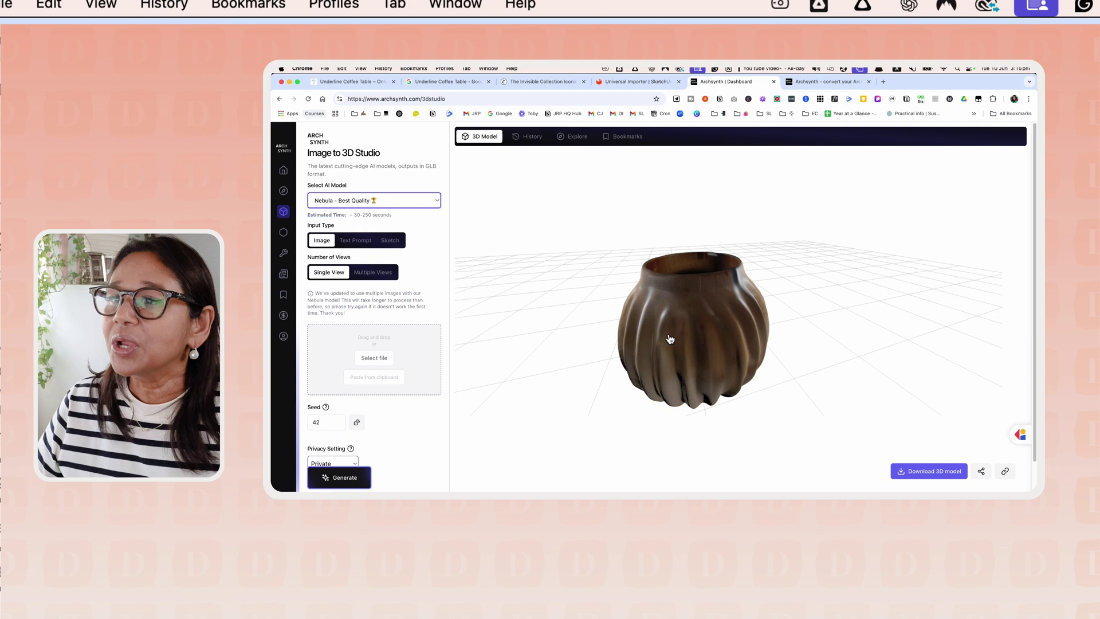
pyautogui.moveTo(670, 339); pyautogui.dragTo(727, 331)
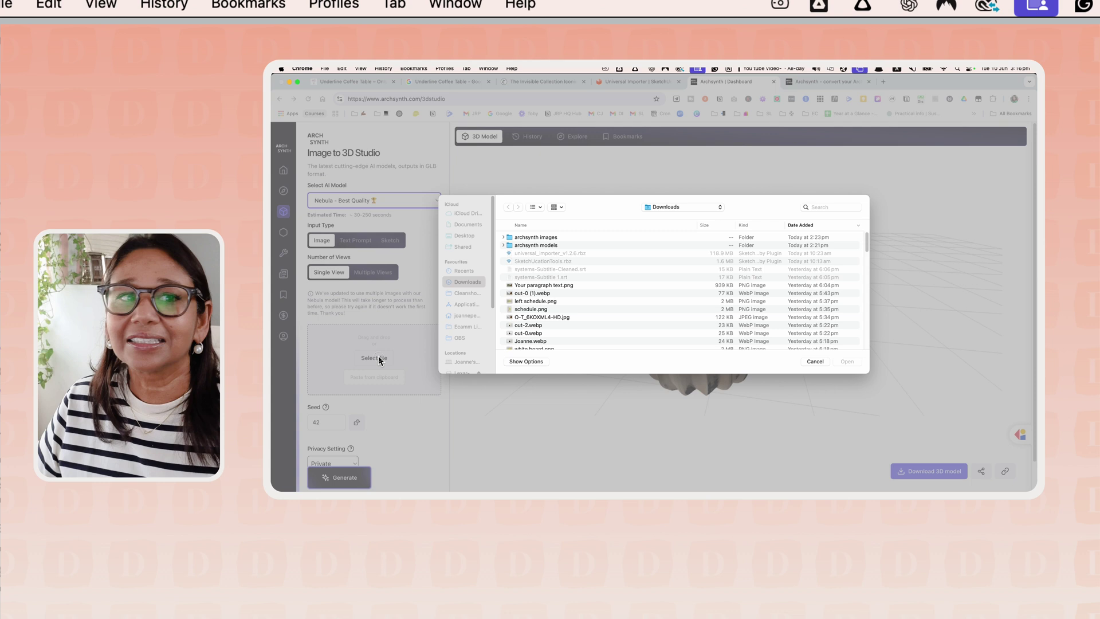
# Step: Upload the InvisibleCollection mirror JPG from the archsynth images folder as the input image
pyautogui.click(503, 237)
pyautogui.scroll(-2, 593, 308)
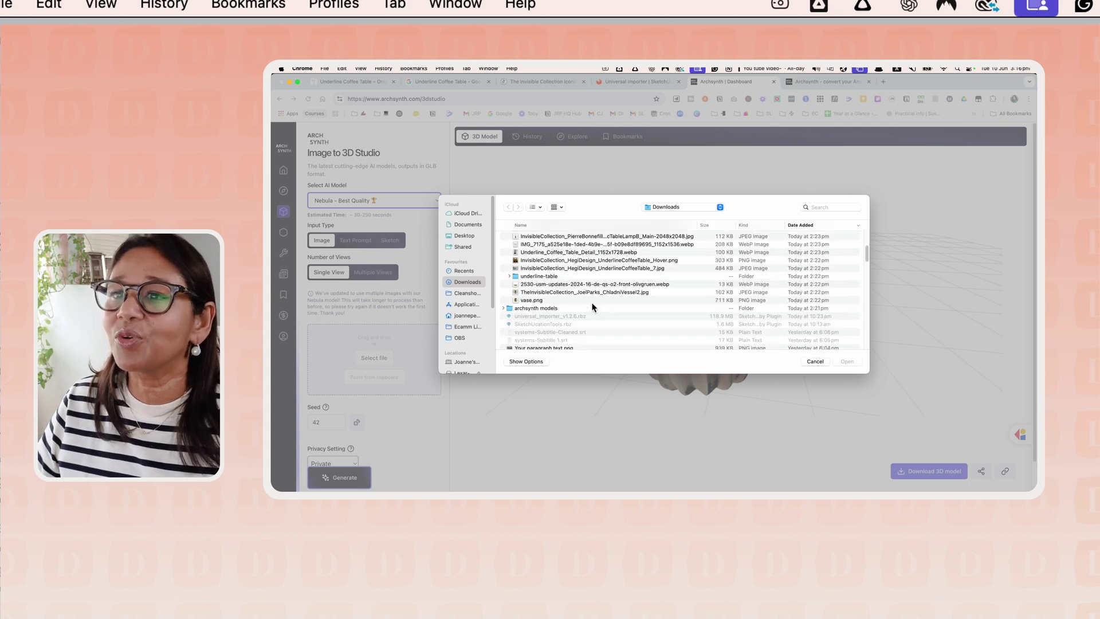
pyautogui.scroll(3, 593, 304)
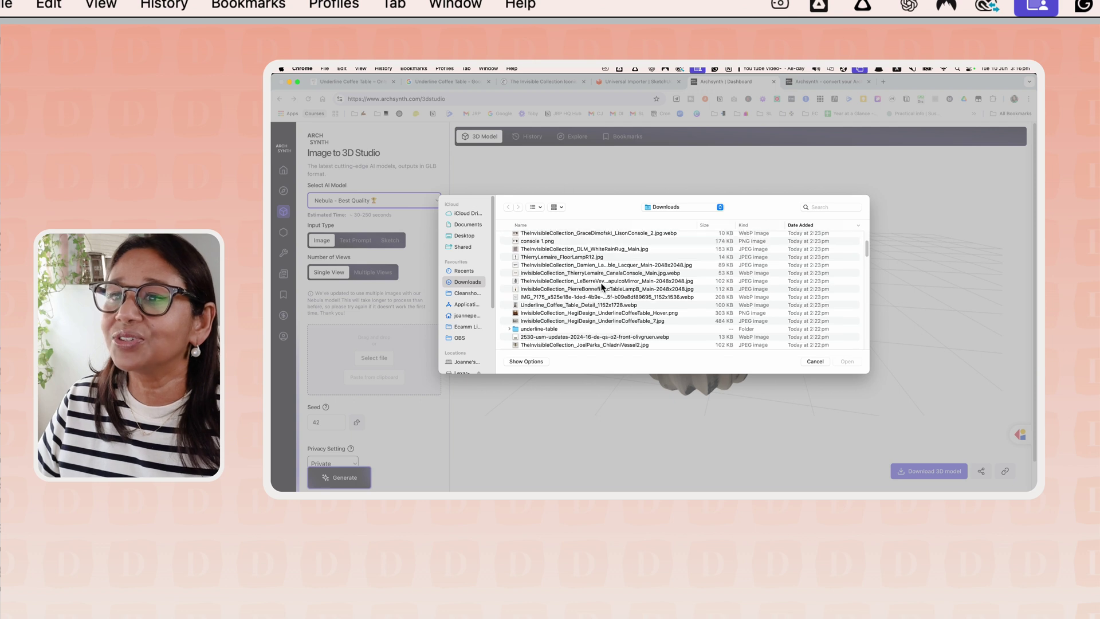
pyautogui.click(602, 282)
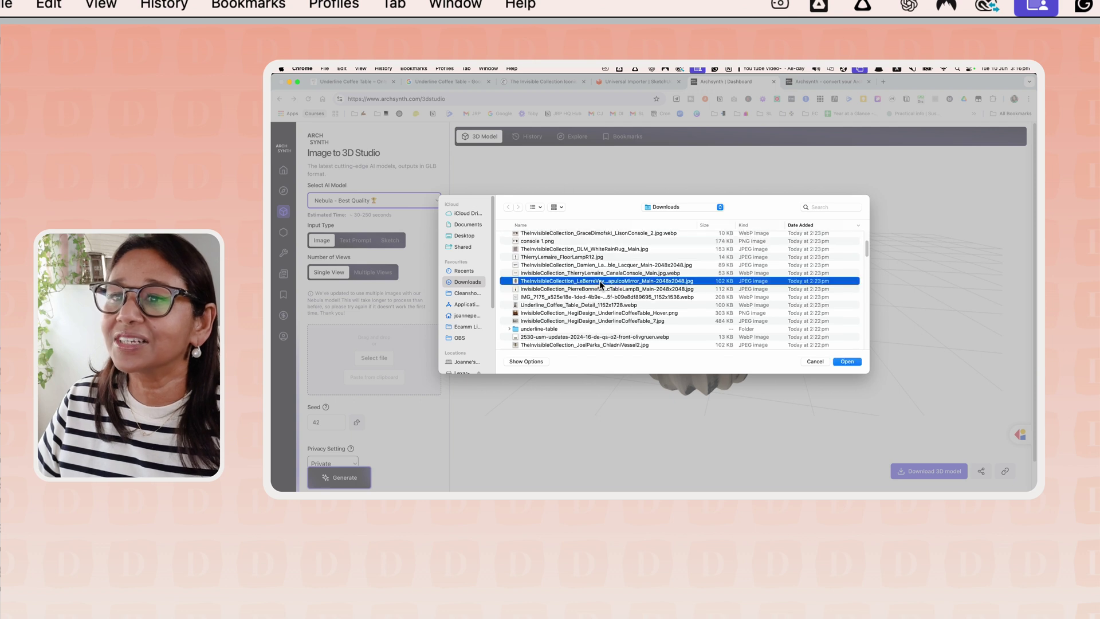
pyautogui.click(847, 362)
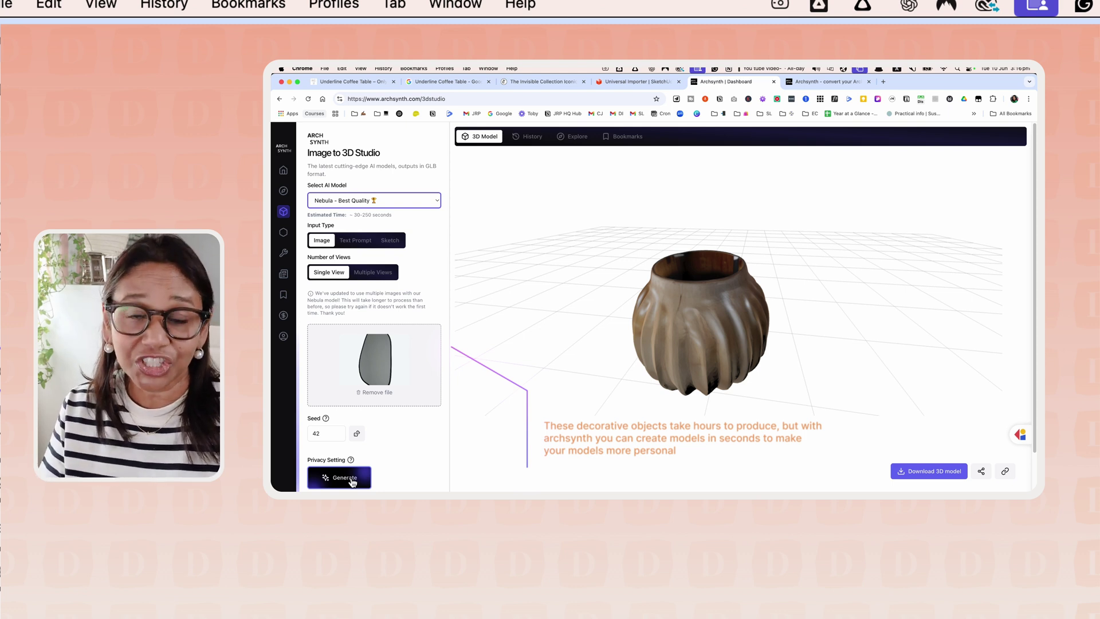
pyautogui.scroll(-2, 361, 444)
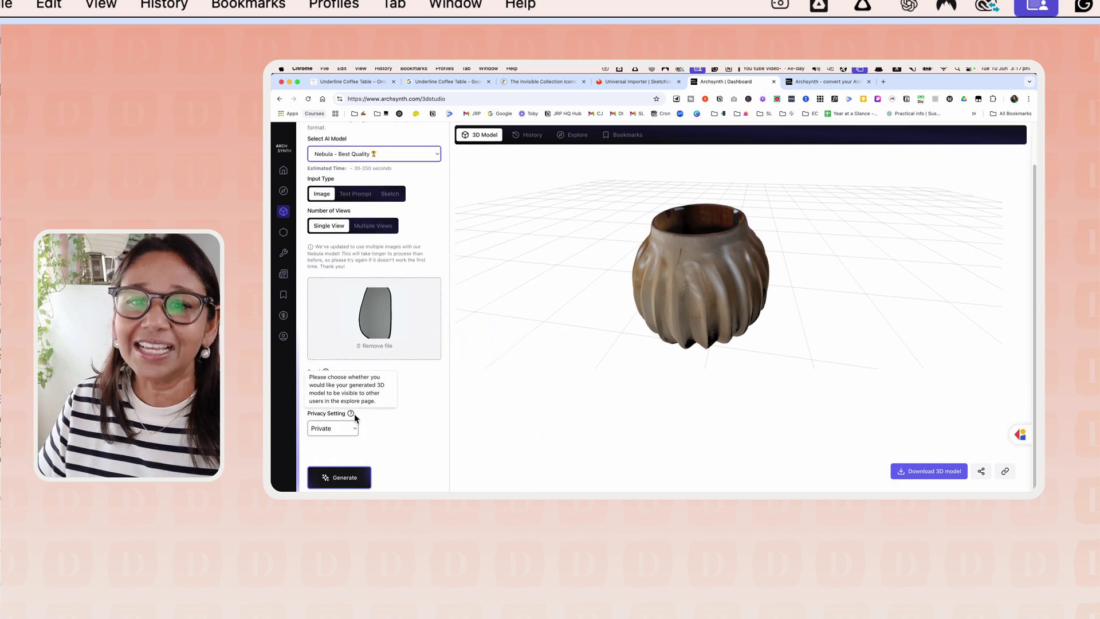
# Step: Reroll the seed until it reads 6296, then generate a new 3D model from the image
pyautogui.moveTo(351, 415)
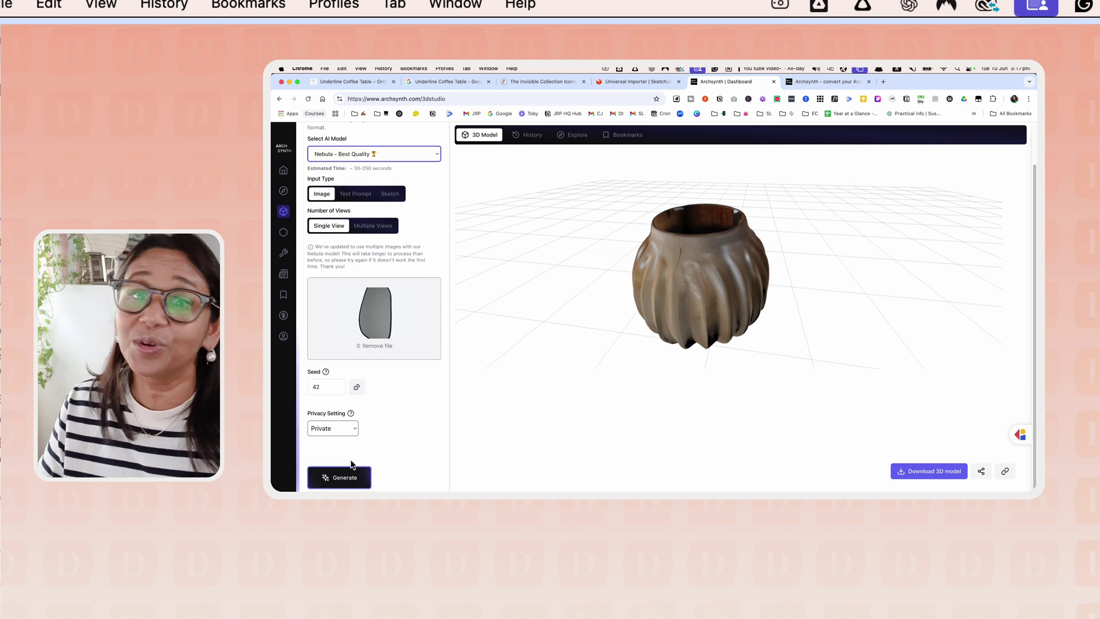
pyautogui.click(356, 387)
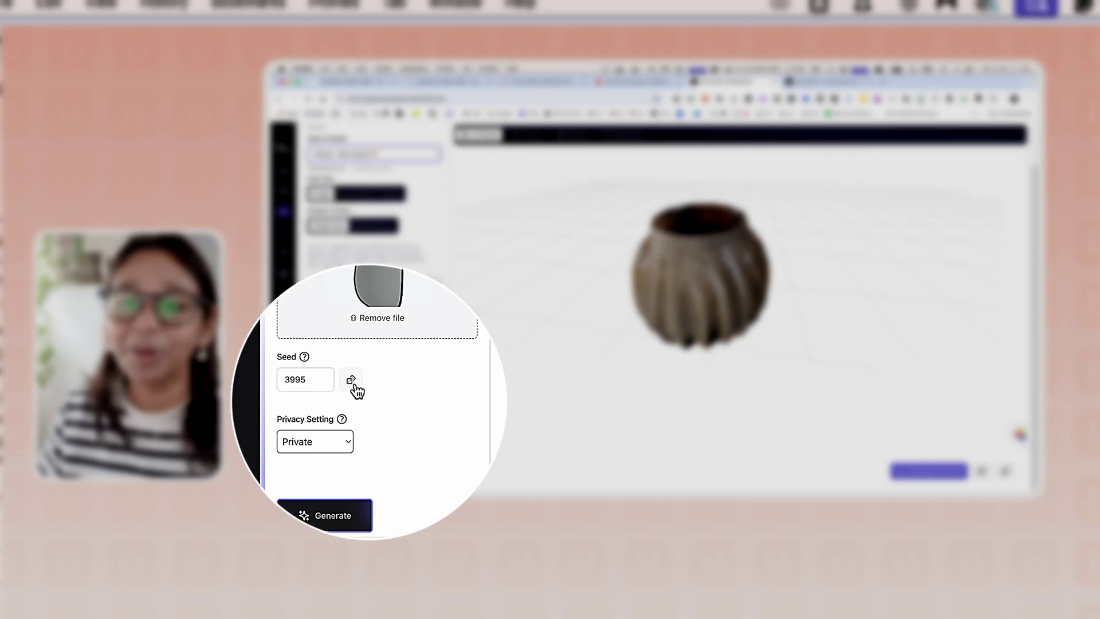
pyautogui.click(357, 387)
pyautogui.click(356, 386)
pyautogui.click(351, 385)
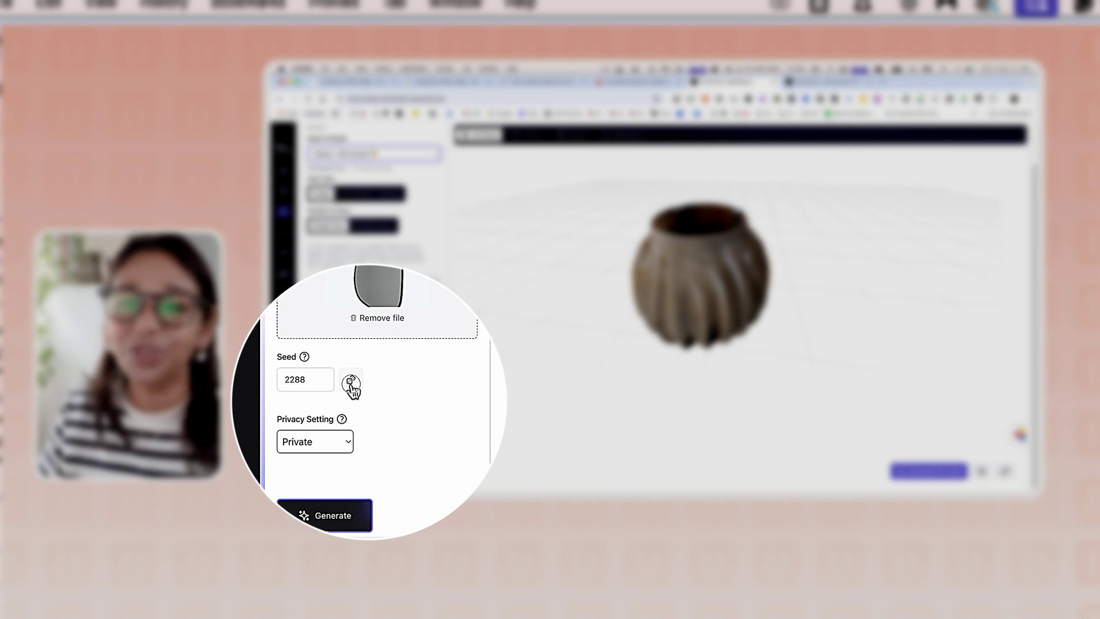
pyautogui.click(352, 385)
pyautogui.click(351, 385)
pyautogui.click(351, 385)
pyautogui.click(351, 385)
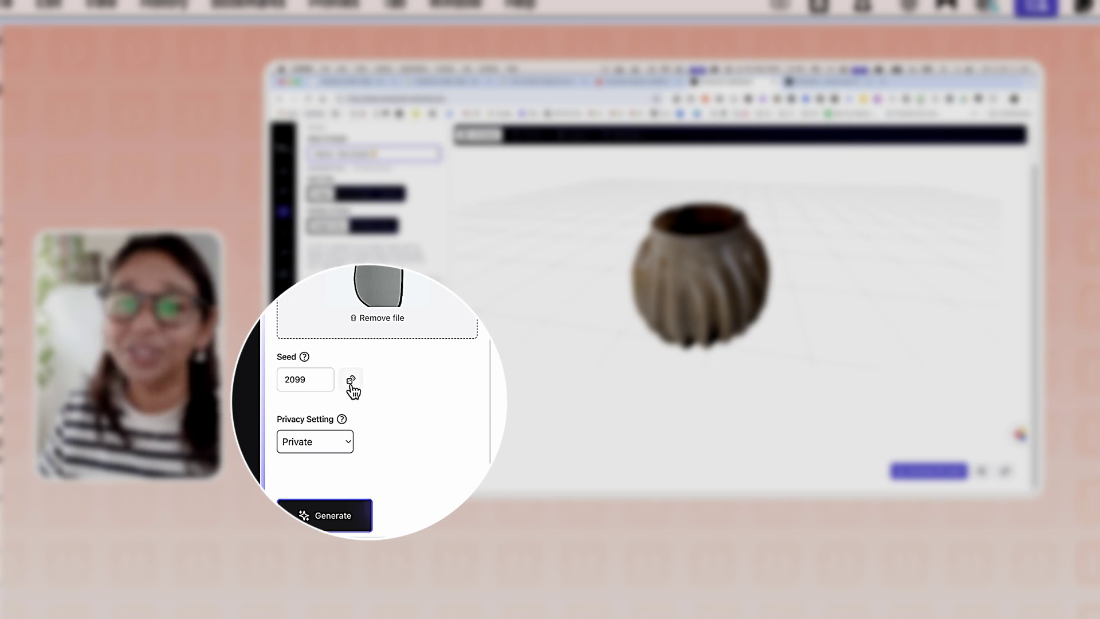
pyautogui.moveTo(325, 374)
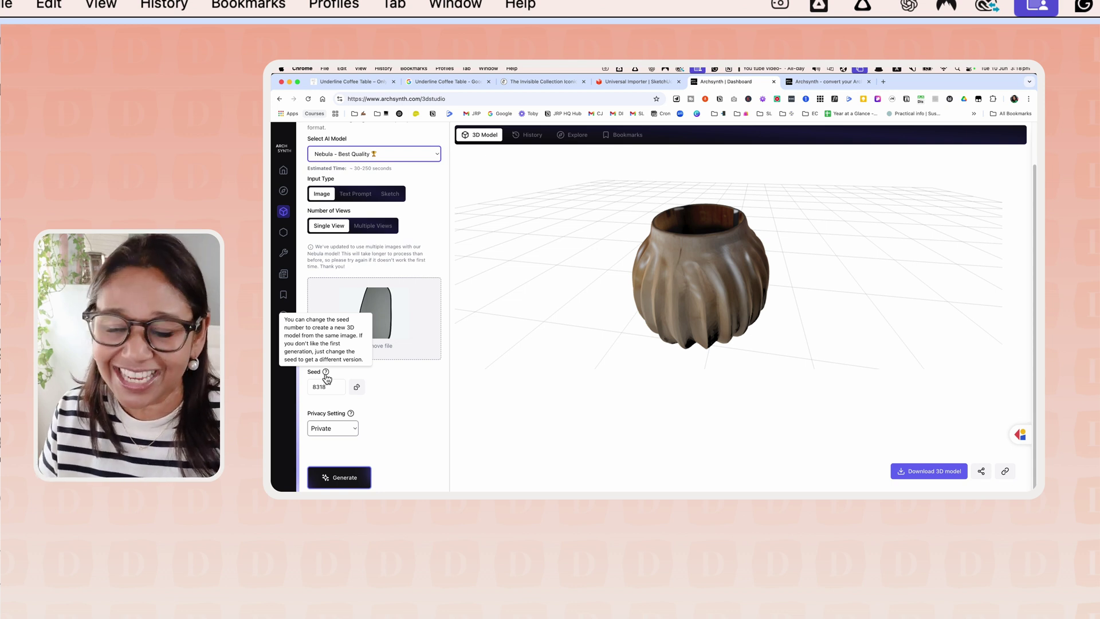
pyautogui.click(356, 388)
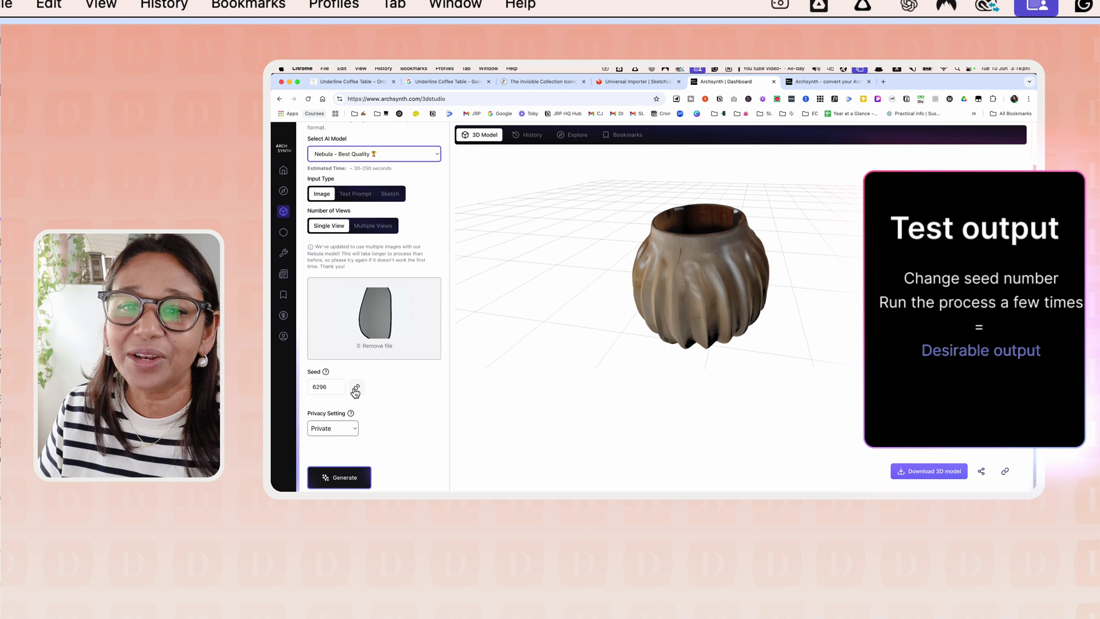
pyautogui.click(331, 474)
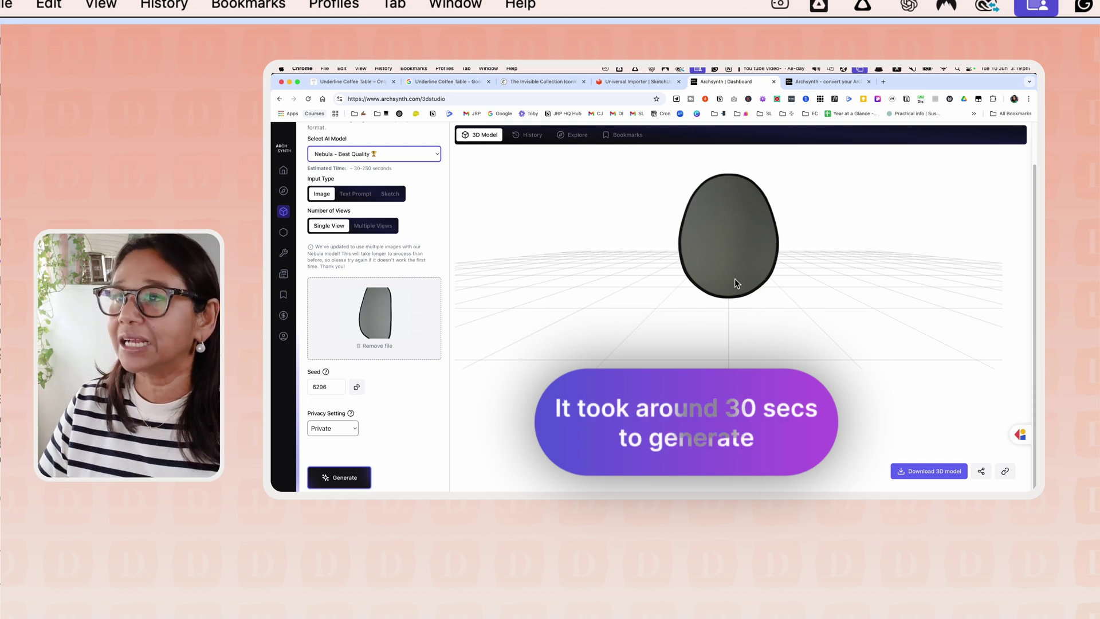
# Step: Orbit the generated dark oval mirror model to view it from different angles
pyautogui.click(748, 275)
pyautogui.moveTo(749, 276)
pyautogui.mouseDown()
pyautogui.moveTo(680, 308)
pyautogui.moveTo(624, 284)
pyautogui.moveTo(750, 295)
pyautogui.moveTo(720, 292)
pyautogui.moveTo(717, 278)
pyautogui.moveTo(733, 270)
pyautogui.mouseUp()
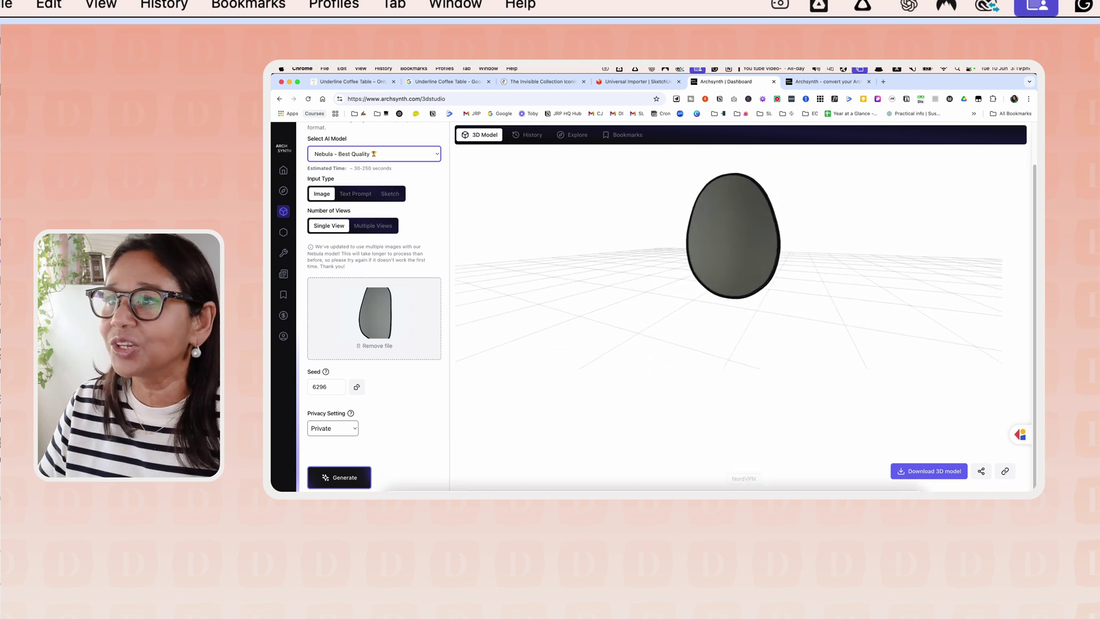
pyautogui.moveTo(737, 484)
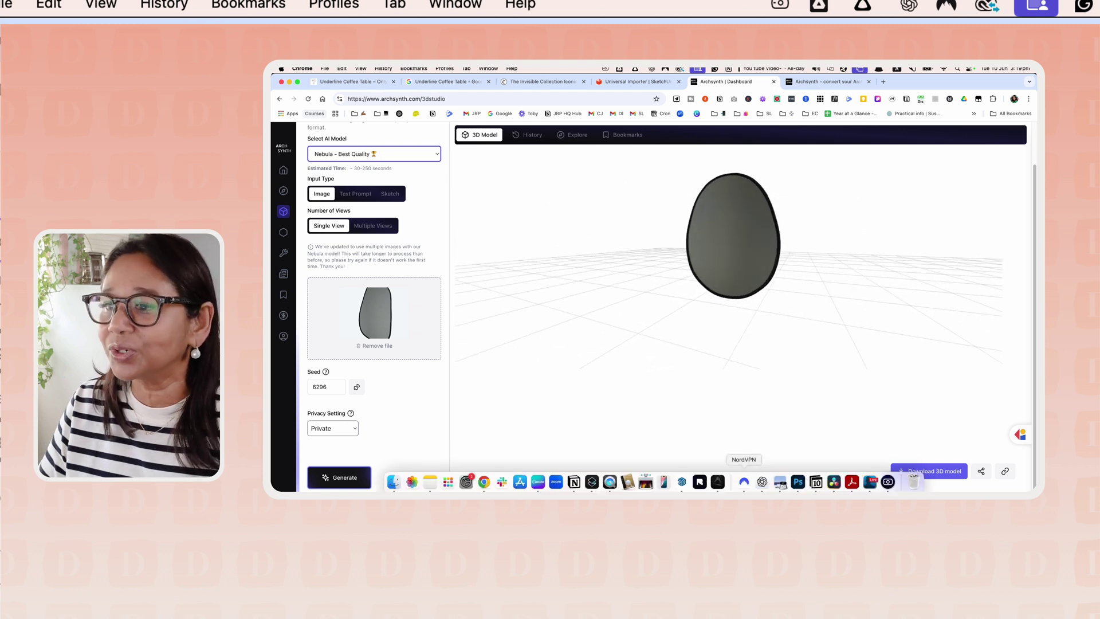
pyautogui.click(539, 484)
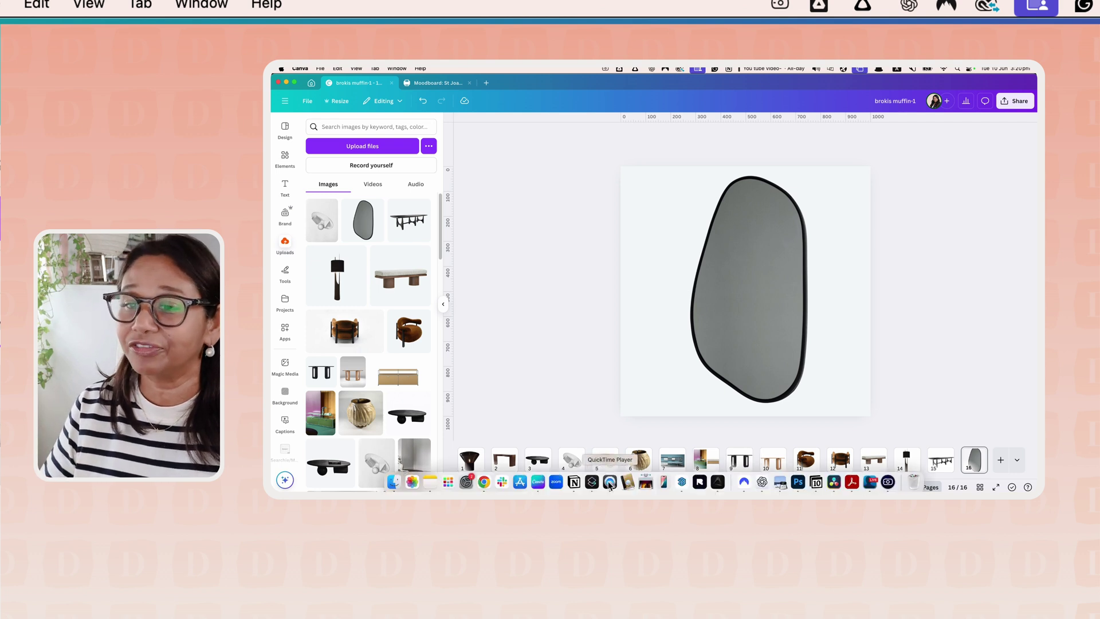
pyautogui.click(519, 461)
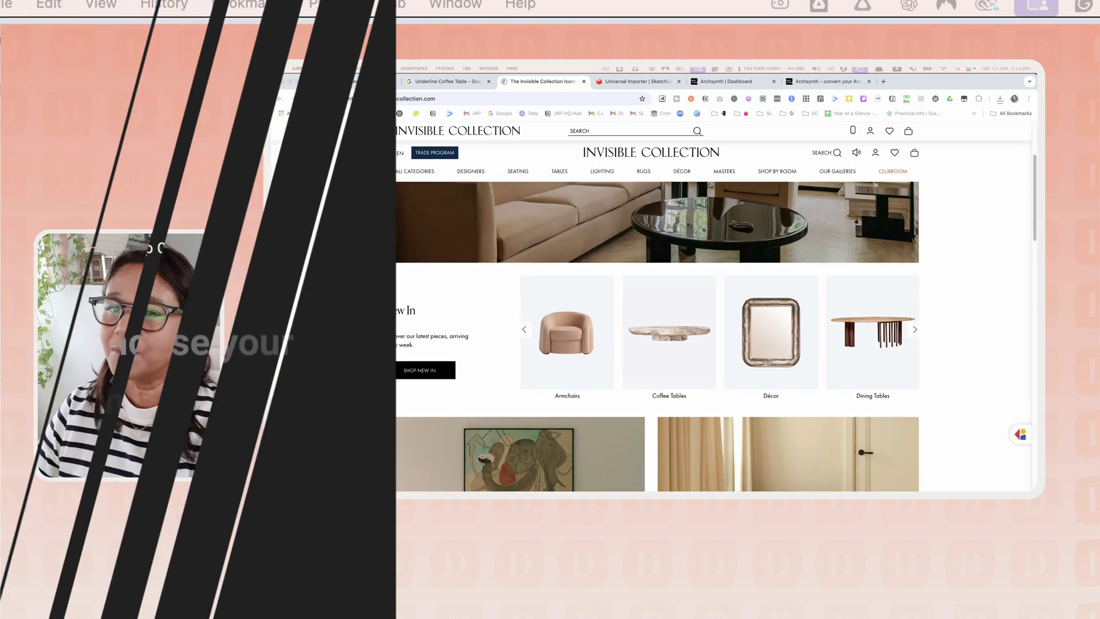
# Step: Set Number of Views to Multiple Views, then switch to The Invisible Collection website
pyautogui.scroll(3, 652, 309)
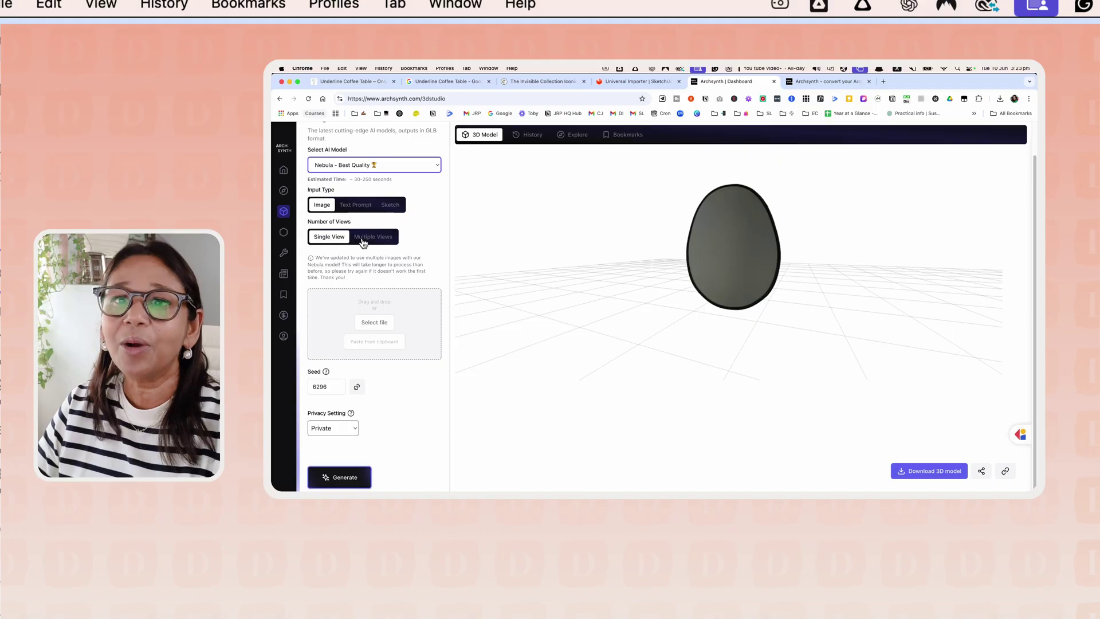
pyautogui.click(220, 176)
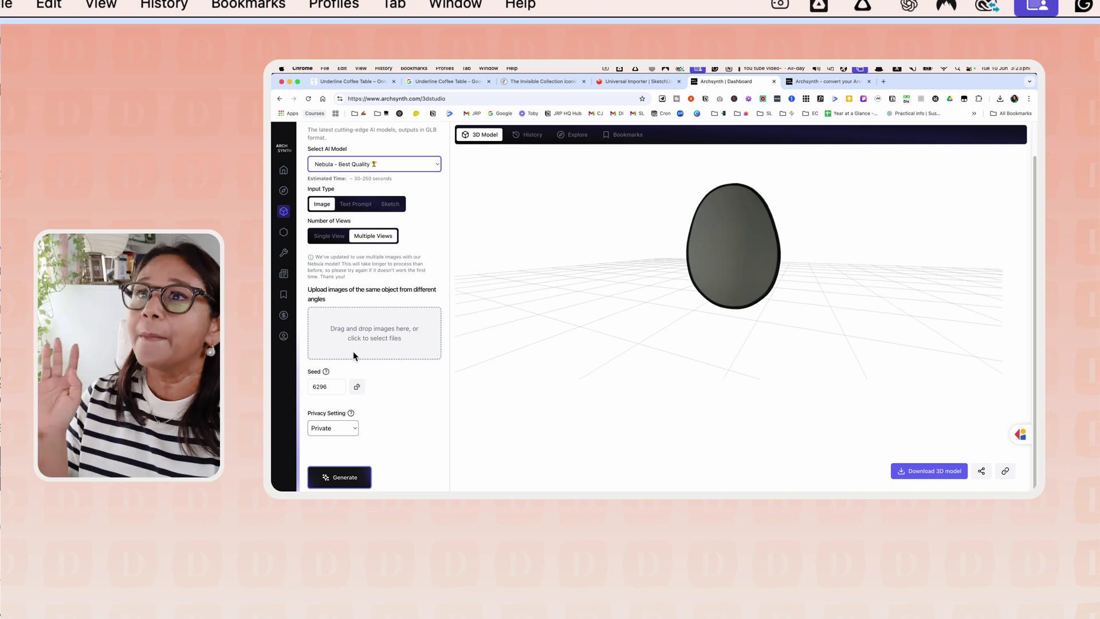
pyautogui.click(561, 86)
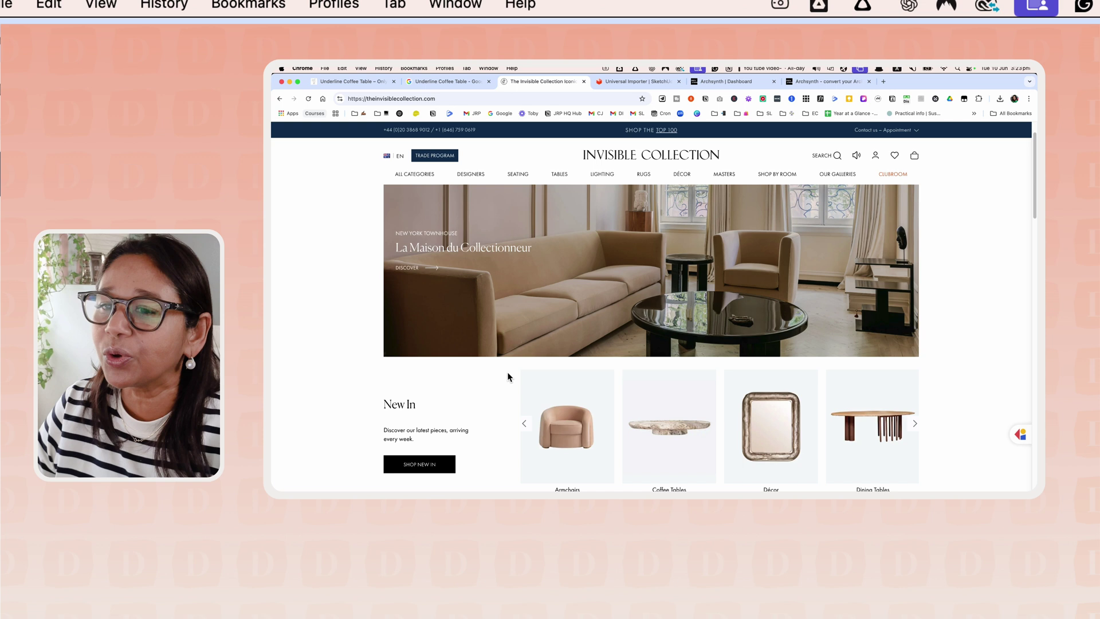
# Step: Open the Tables > Side Tables listing on The Invisible Collection
pyautogui.scroll(-3, 585, 343)
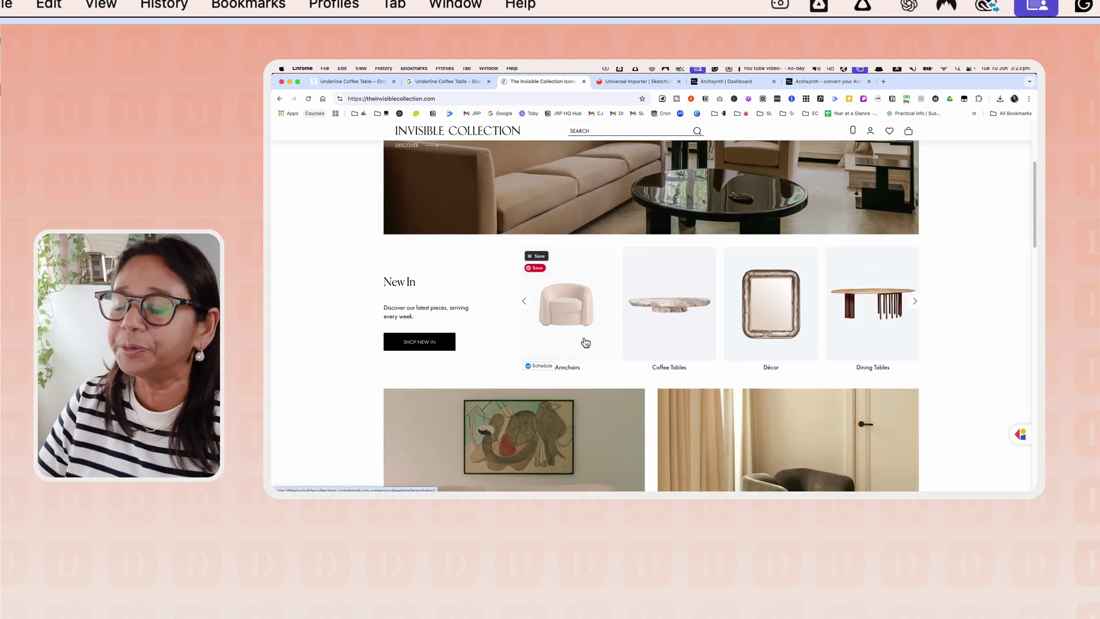
pyautogui.scroll(-3, 586, 342)
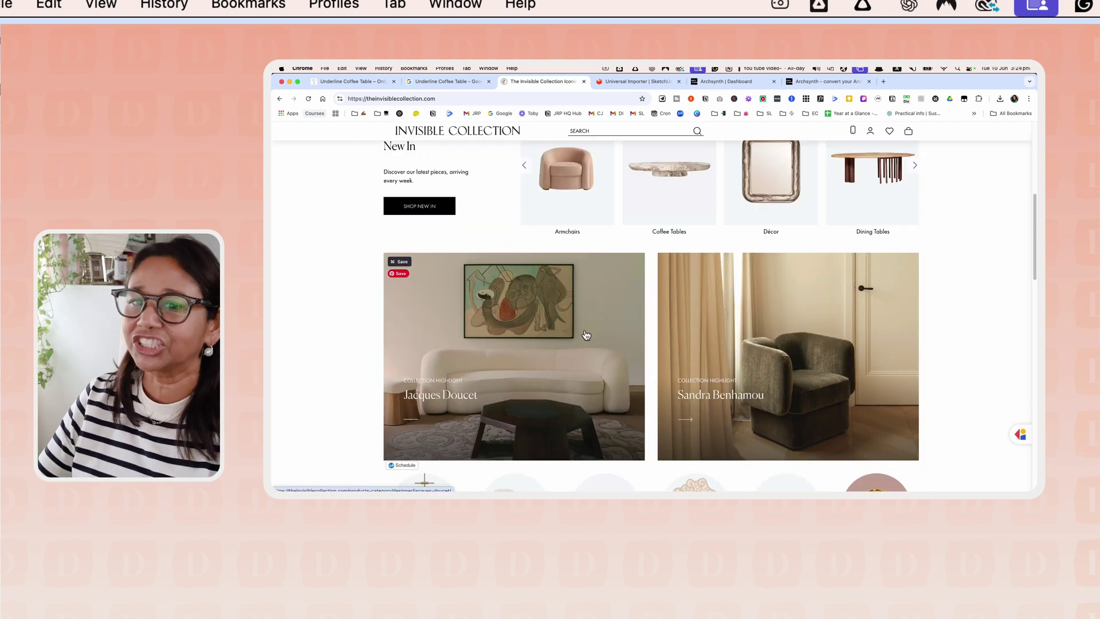
pyautogui.scroll(6, 586, 335)
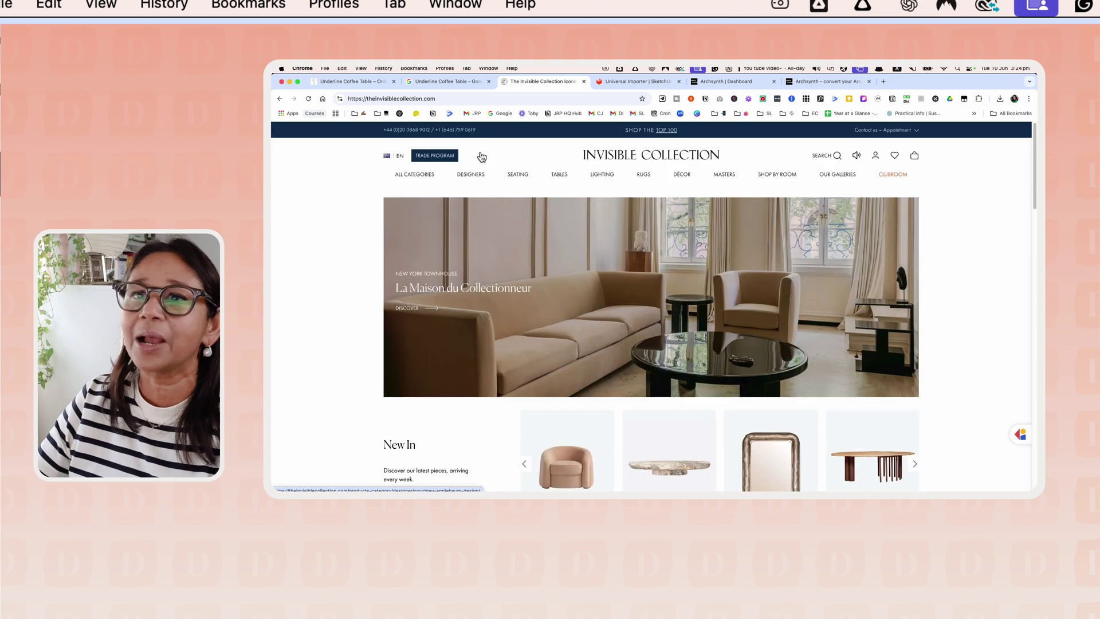
pyautogui.click(559, 175)
pyautogui.click(401, 274)
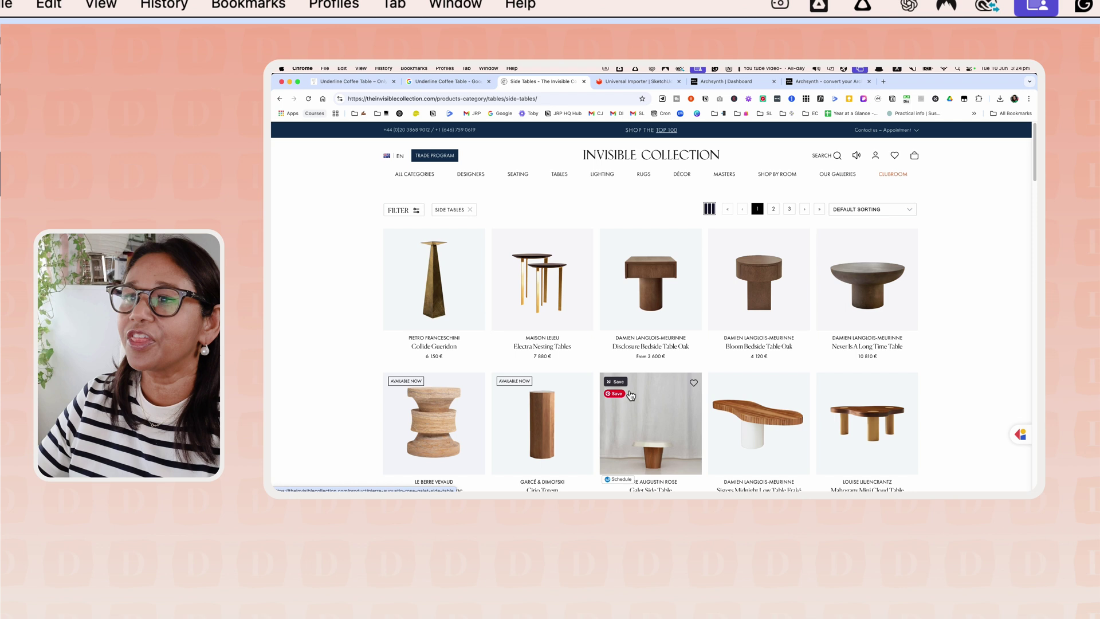
# Step: View the Hellmet Side Table Travertine product page, then return to the Side Tables listing
pyautogui.scroll(-2, 631, 395)
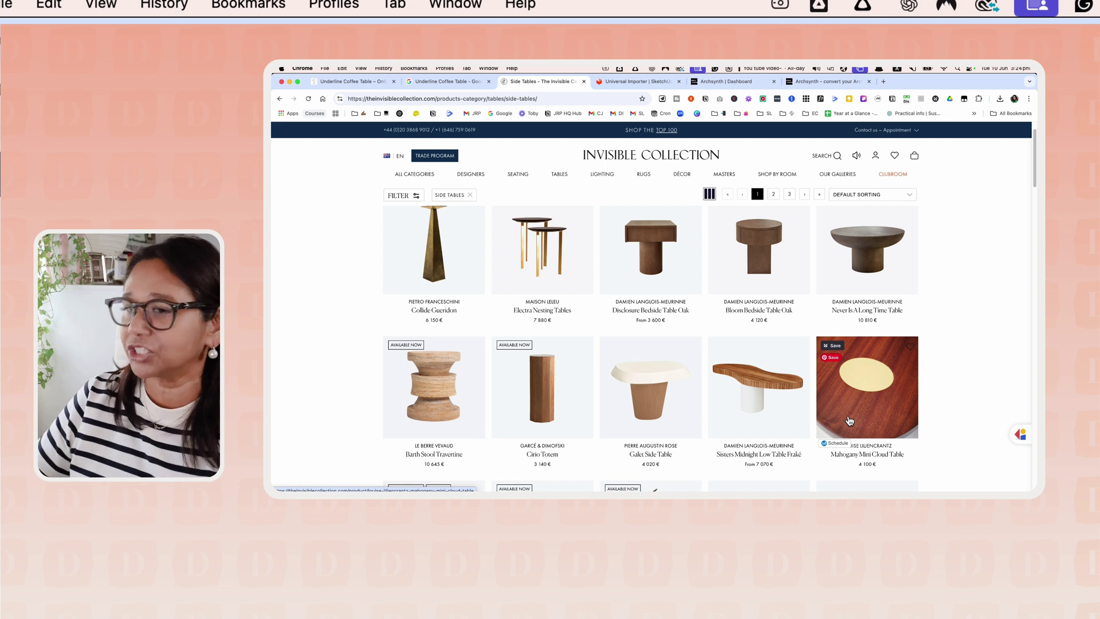
pyautogui.scroll(-5, 657, 439)
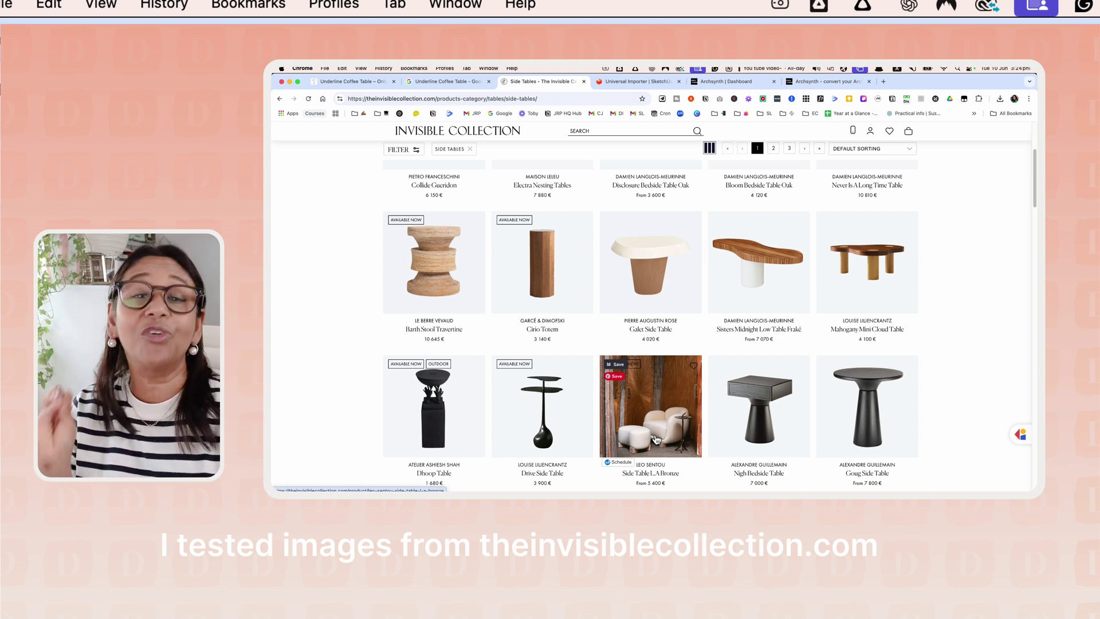
pyautogui.scroll(-10, 657, 440)
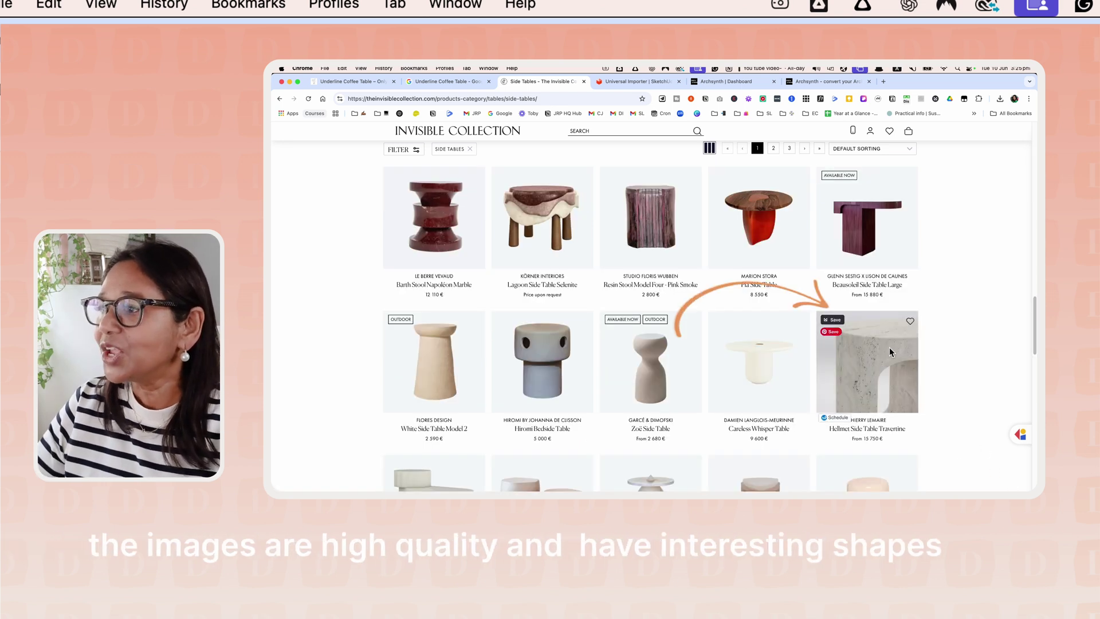
pyautogui.click(903, 356)
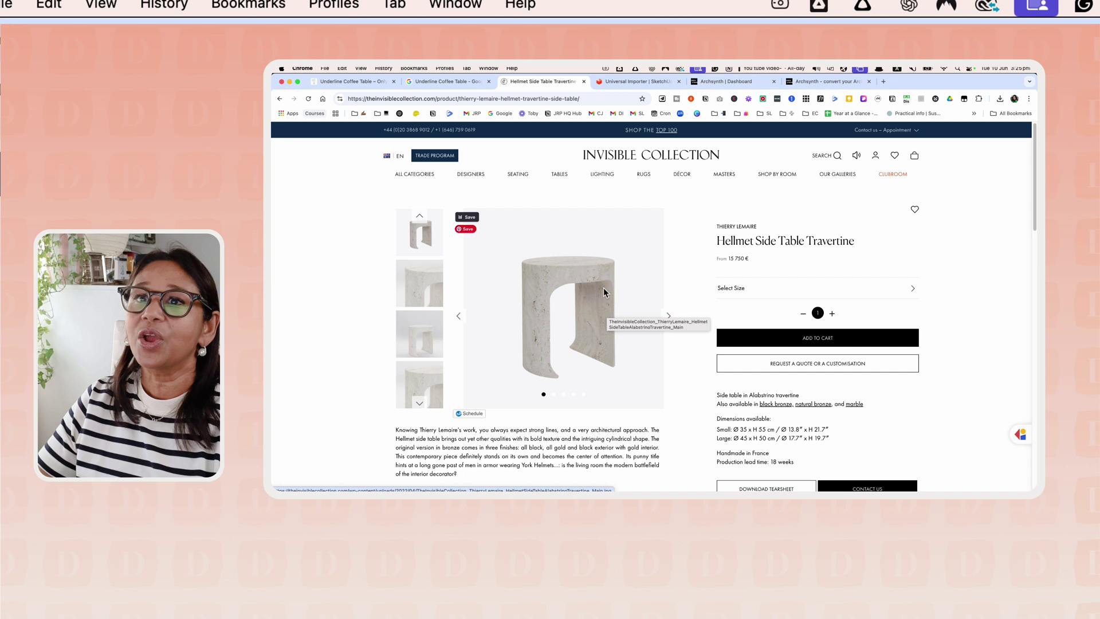
pyautogui.click(308, 99)
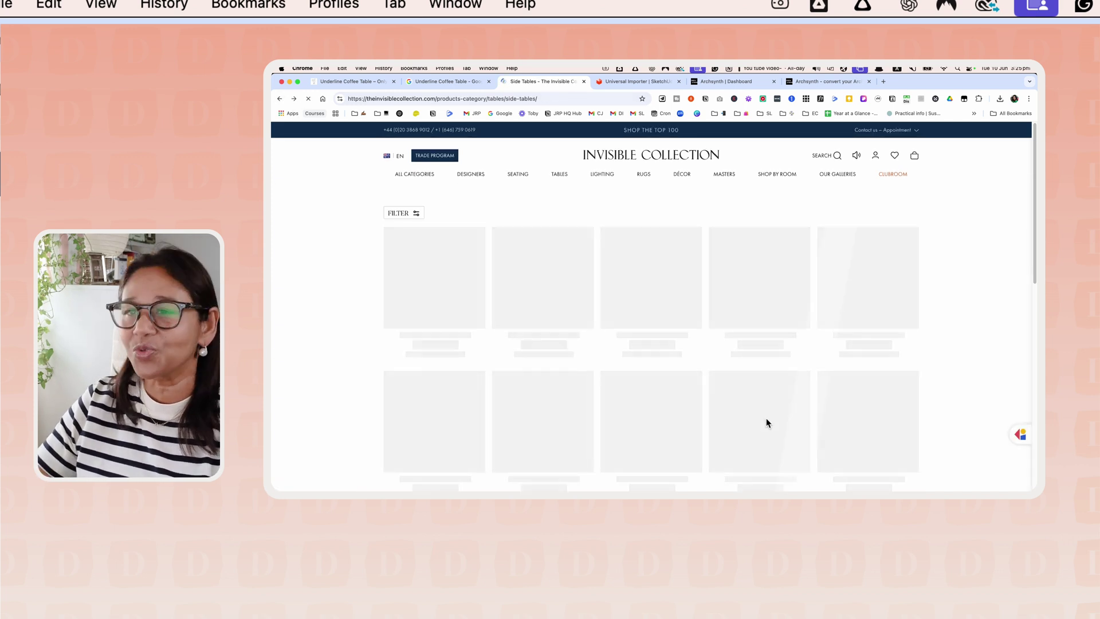
pyautogui.scroll(-10, 766, 417)
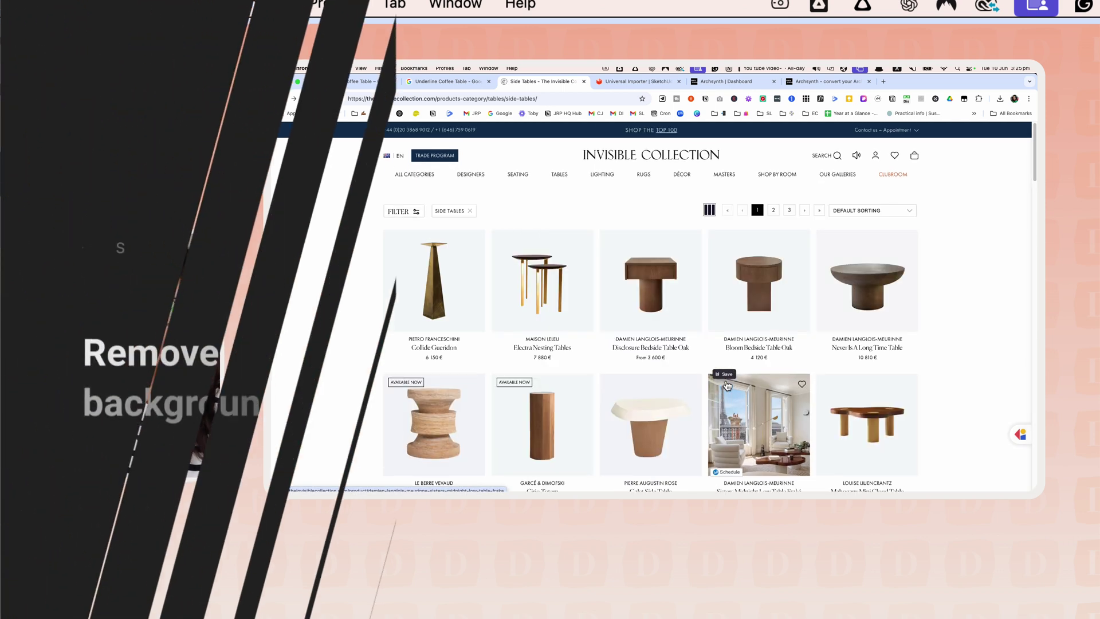
pyautogui.scroll(-3, 726, 385)
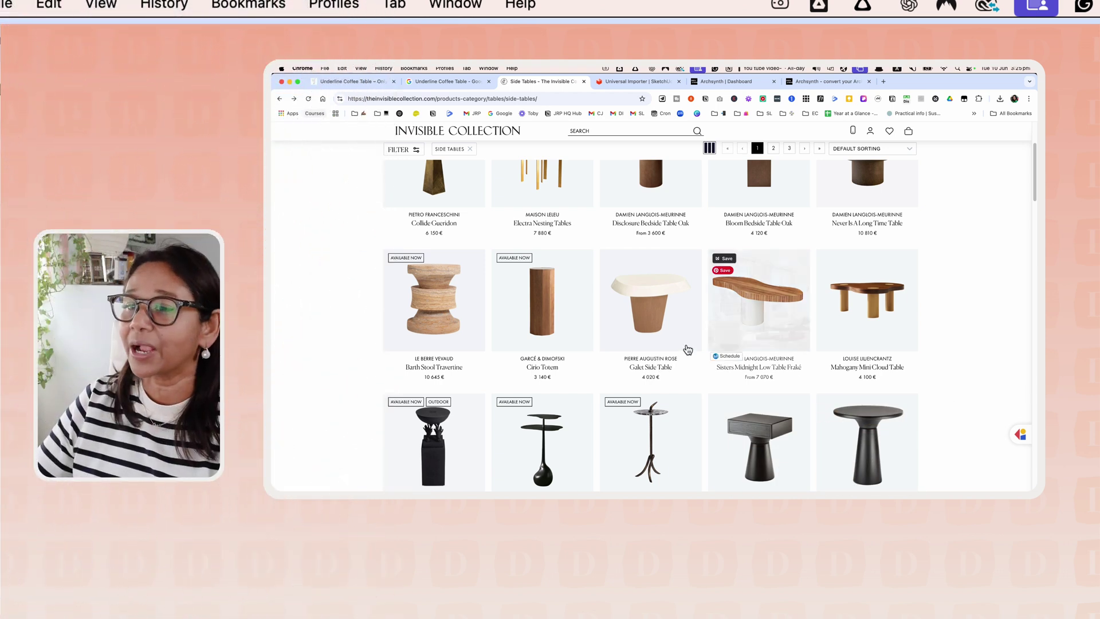
# Step: Review moodboard pages 1 through 9, from the lamp photo to the black pedestal table
pyautogui.moveTo(540, 487)
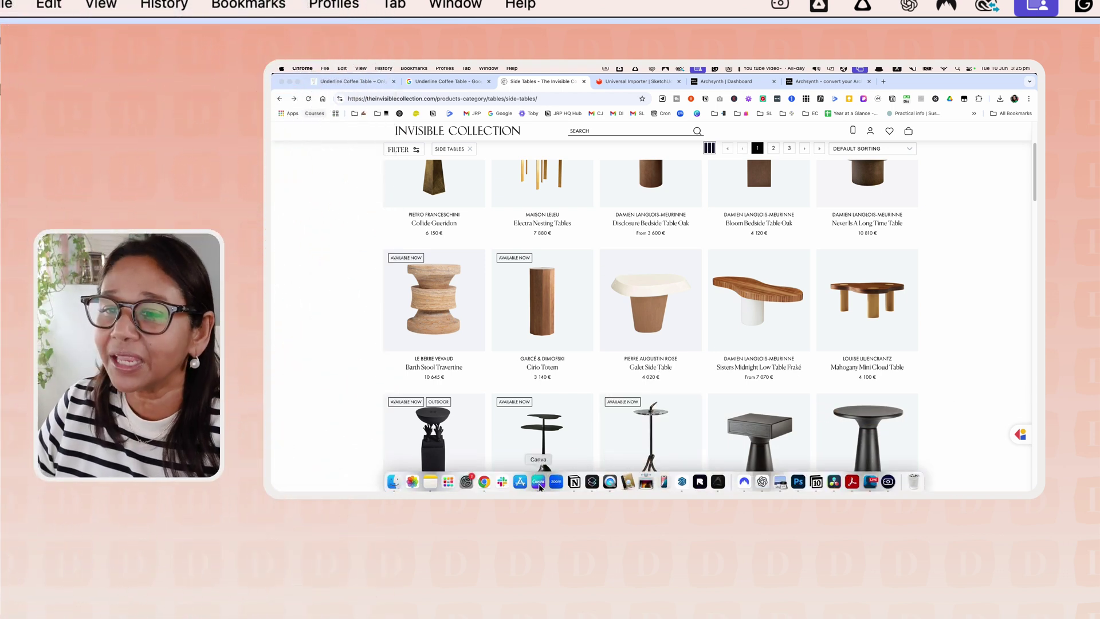
pyautogui.click(539, 488)
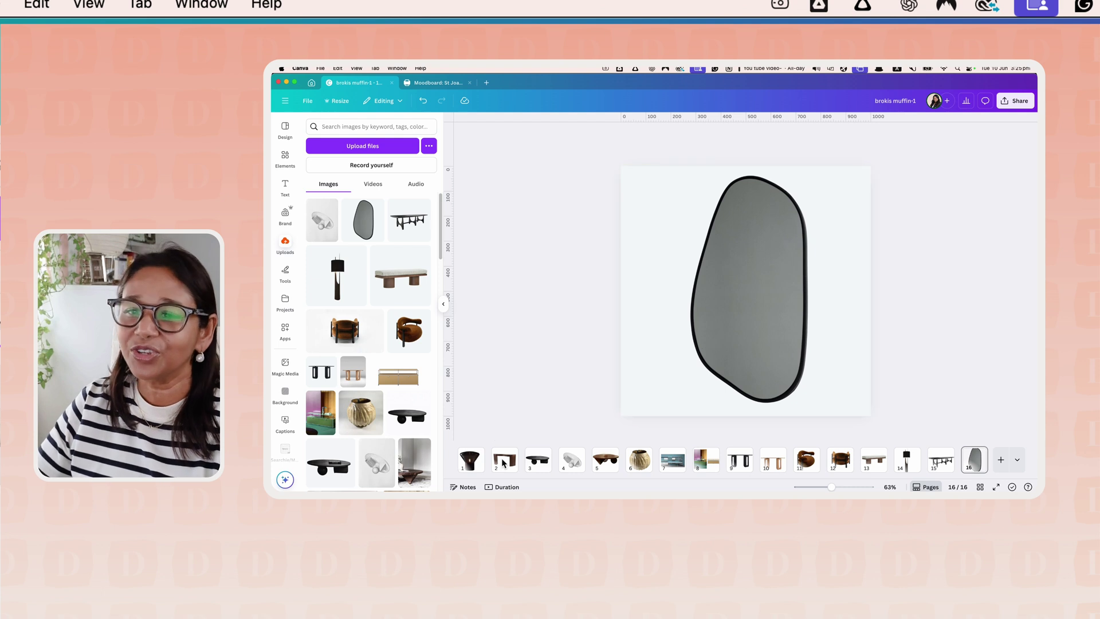
pyautogui.click(468, 459)
pyautogui.click(511, 469)
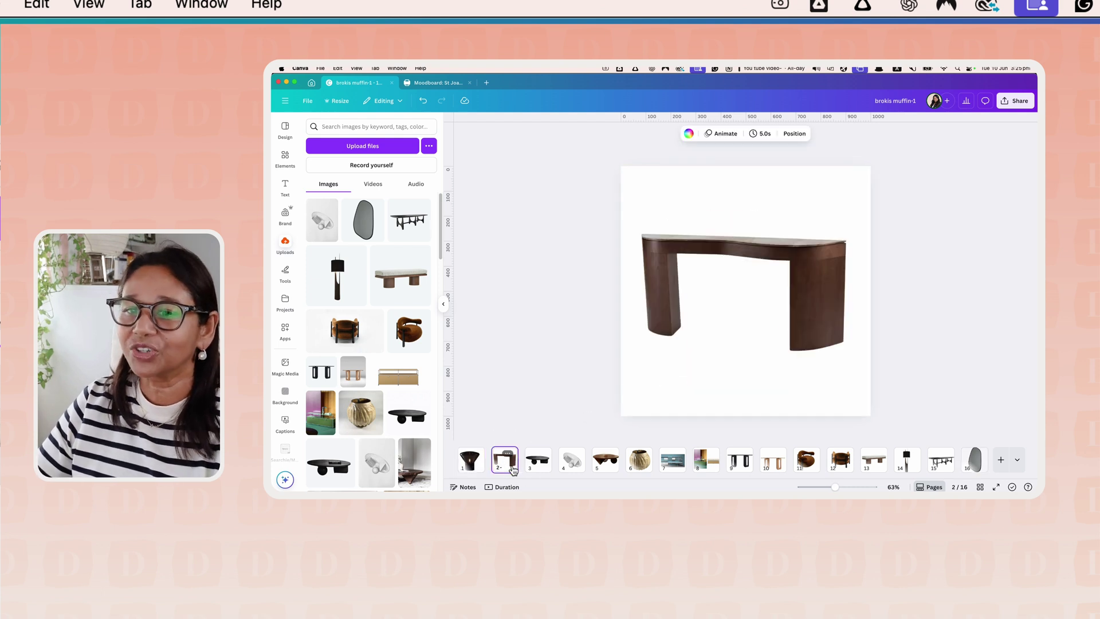
pyautogui.click(536, 461)
pyautogui.click(570, 460)
pyautogui.click(605, 460)
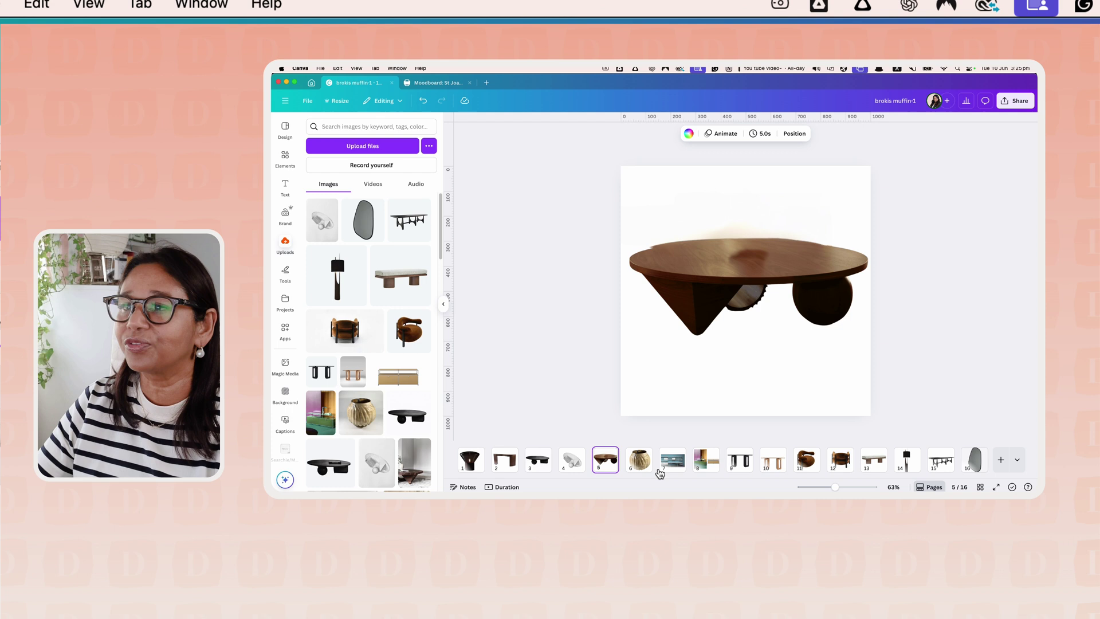
pyautogui.click(639, 461)
pyautogui.click(672, 461)
pyautogui.click(711, 464)
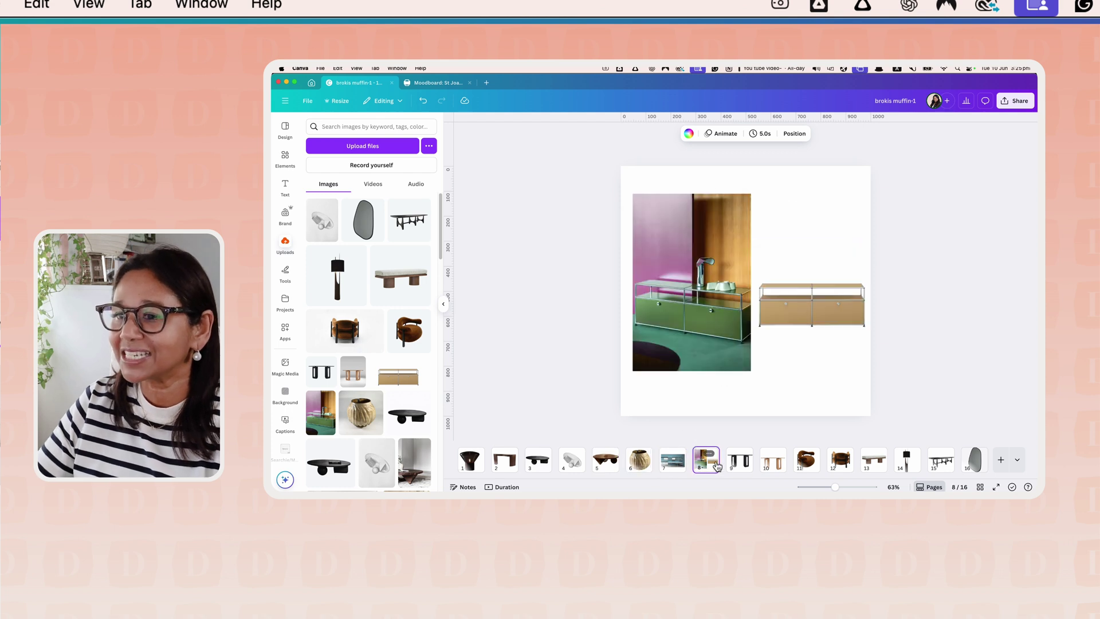
pyautogui.click(740, 464)
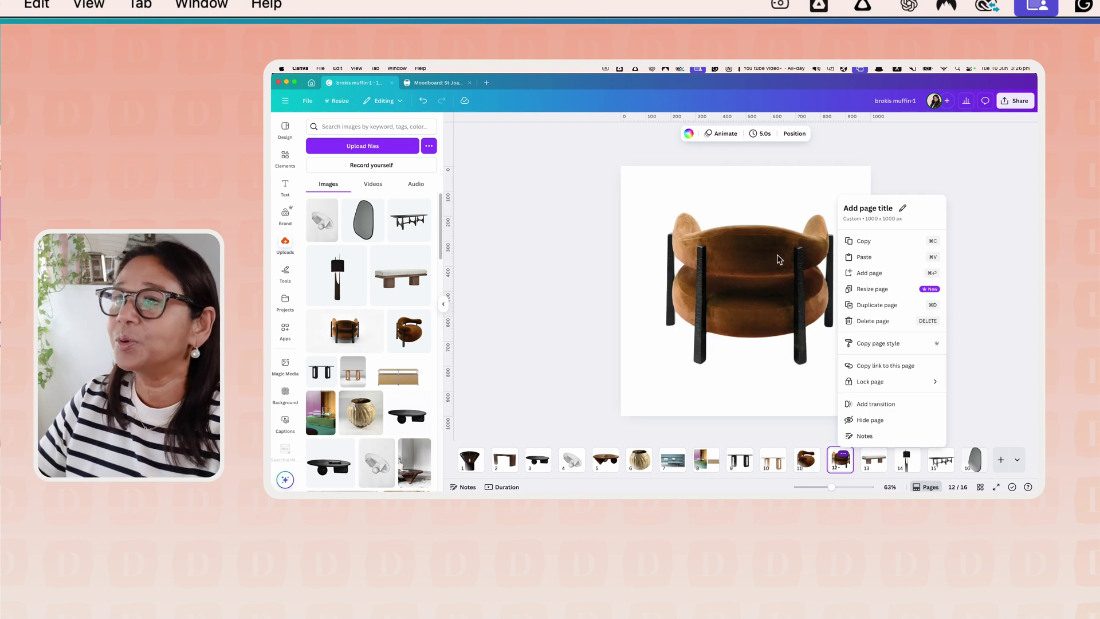
# Step: Close the page options menu, view page 11's brown chair, and add blank page 17
pyautogui.click(990, 216)
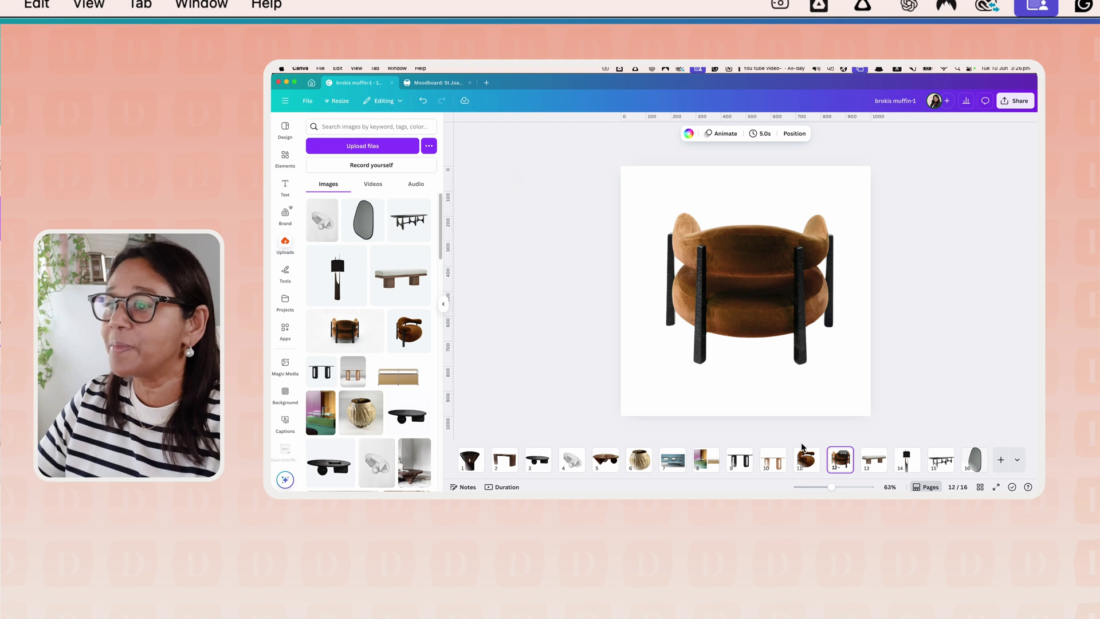
pyautogui.click(807, 463)
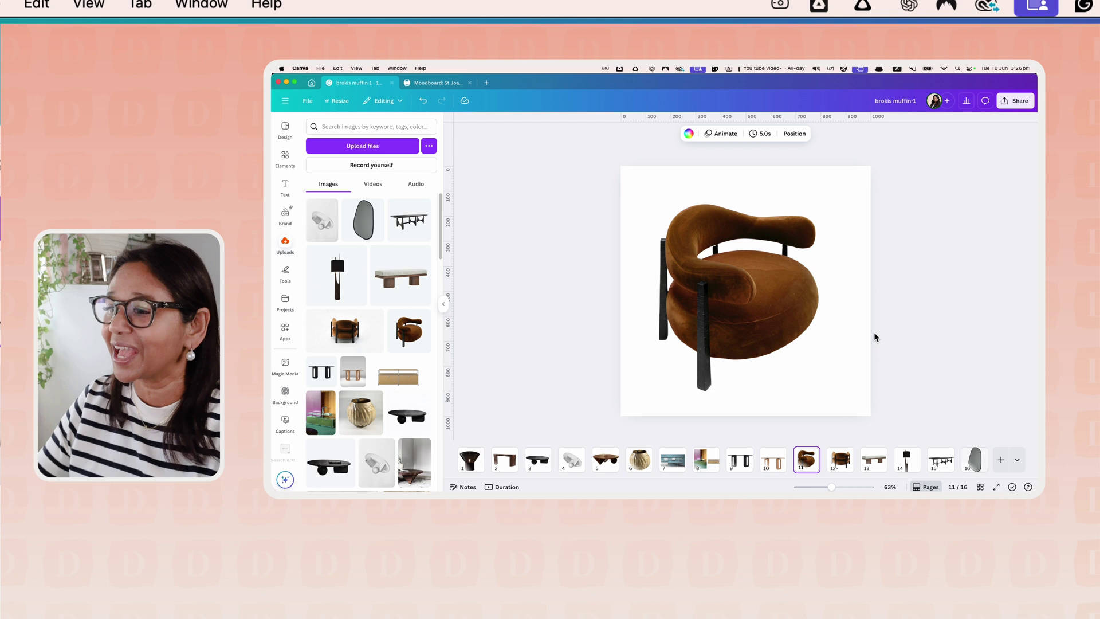
pyautogui.press('super+Return')
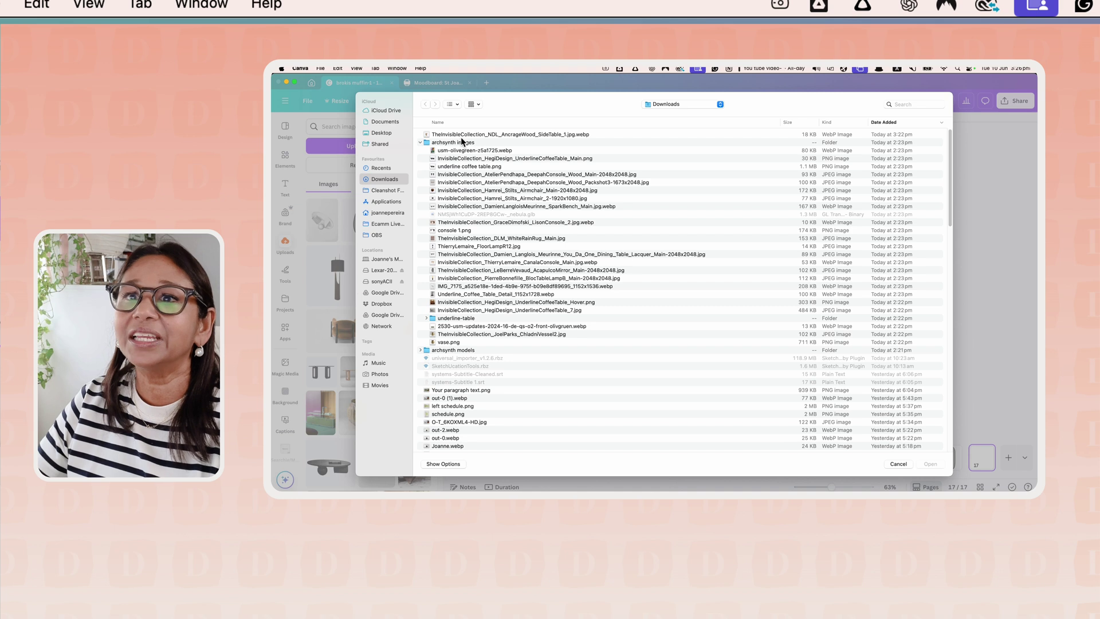
# Step: Place the side-table photo on page 17, enlarge it to fill the page, and remove its background
pyautogui.doubleClick(462, 136)
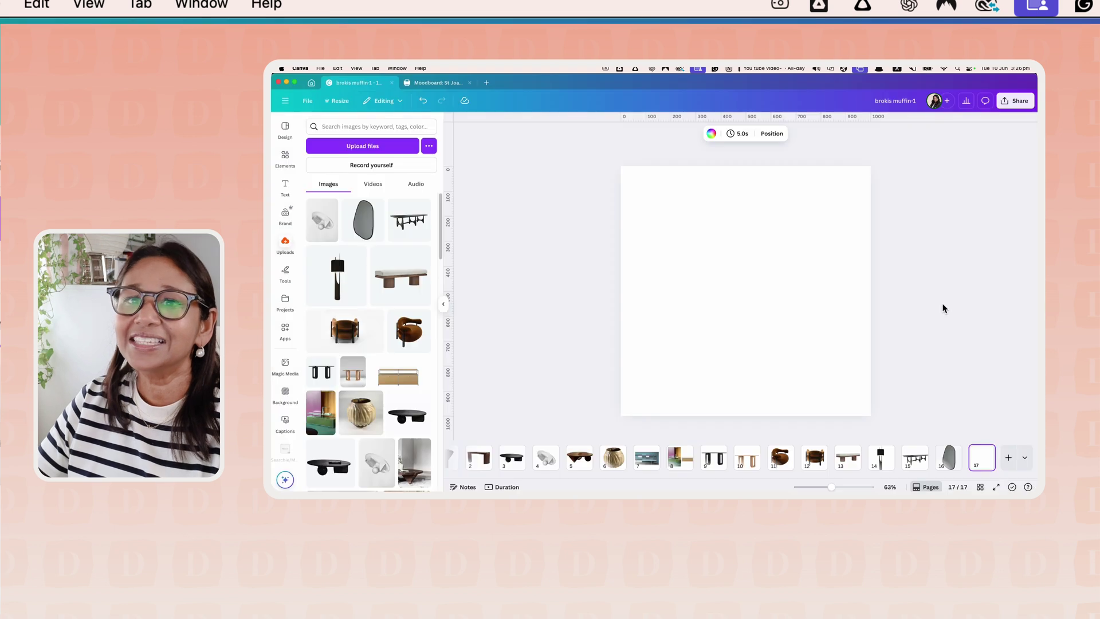
pyautogui.moveTo(674, 210); pyautogui.dragTo(545, 166)
pyautogui.moveTo(836, 371); pyautogui.dragTo(897, 430)
pyautogui.click(652, 133)
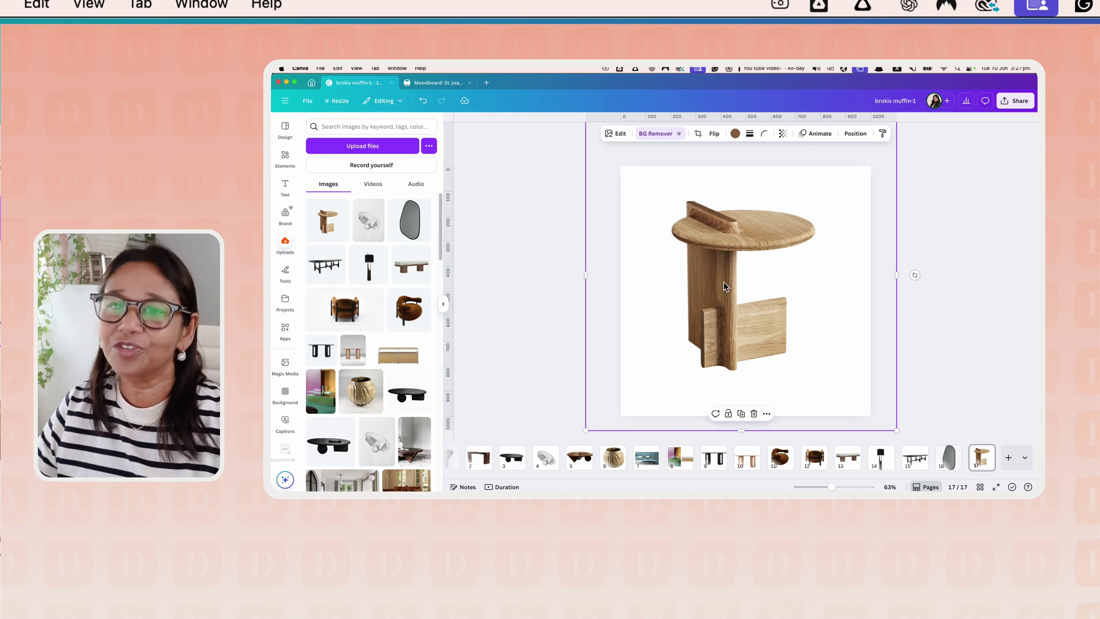
# Step: Deselect the image and return to the browser's Side Tables listing
pyautogui.click(949, 218)
pyautogui.moveTo(834, 482)
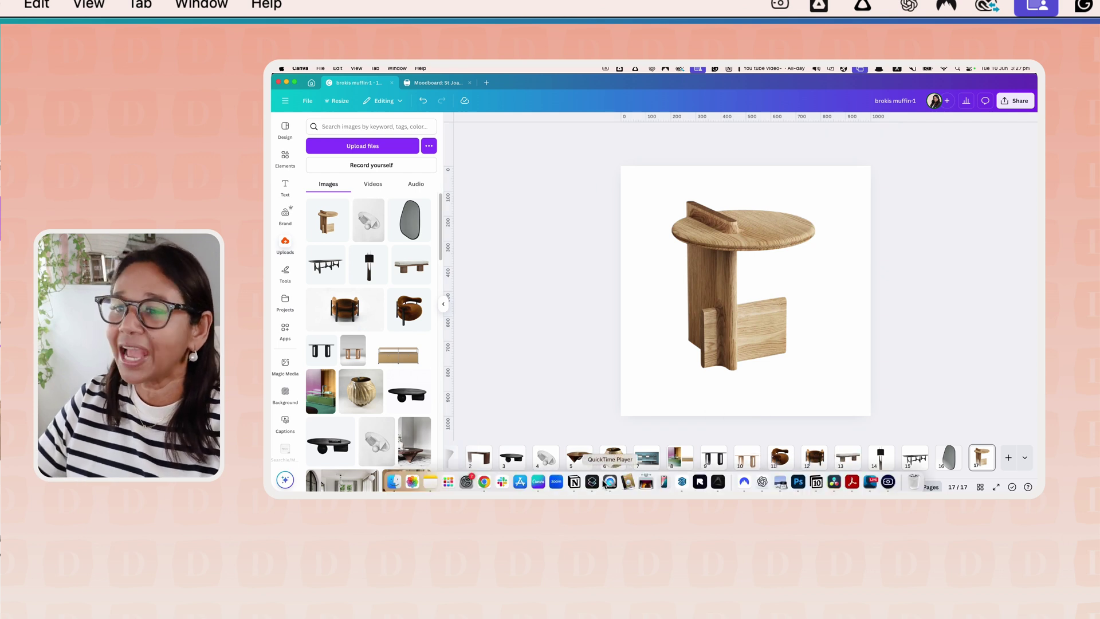
pyautogui.click(484, 482)
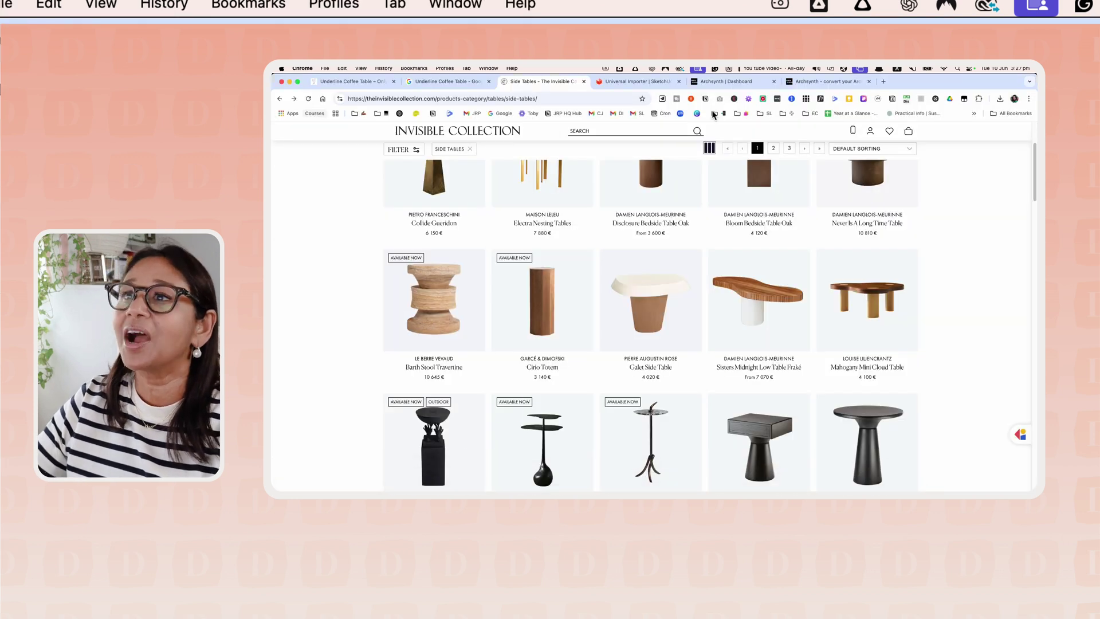
# Step: Generate a single-view 3D model from the wooden side-table photo (seed 3349) and download its GLB
pyautogui.click(714, 84)
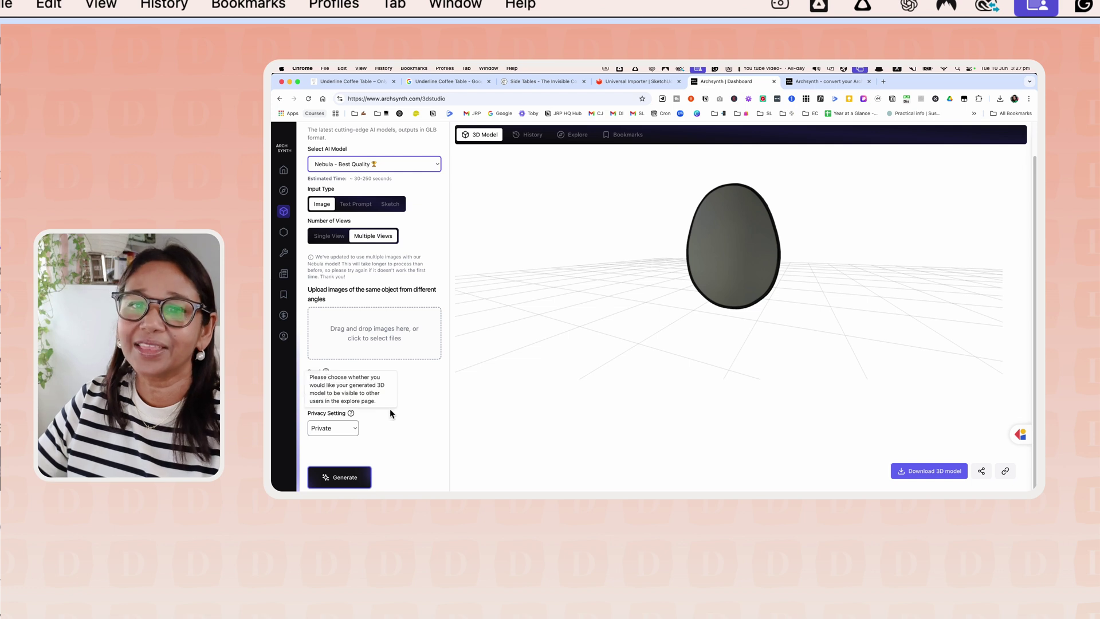
pyautogui.click(332, 238)
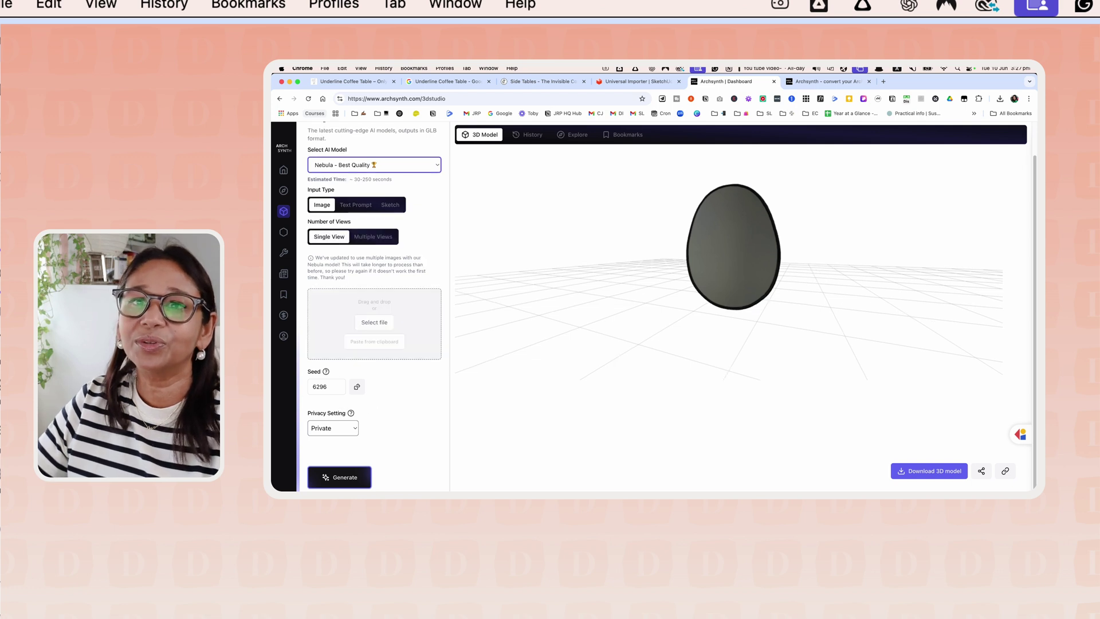
pyautogui.click(376, 324)
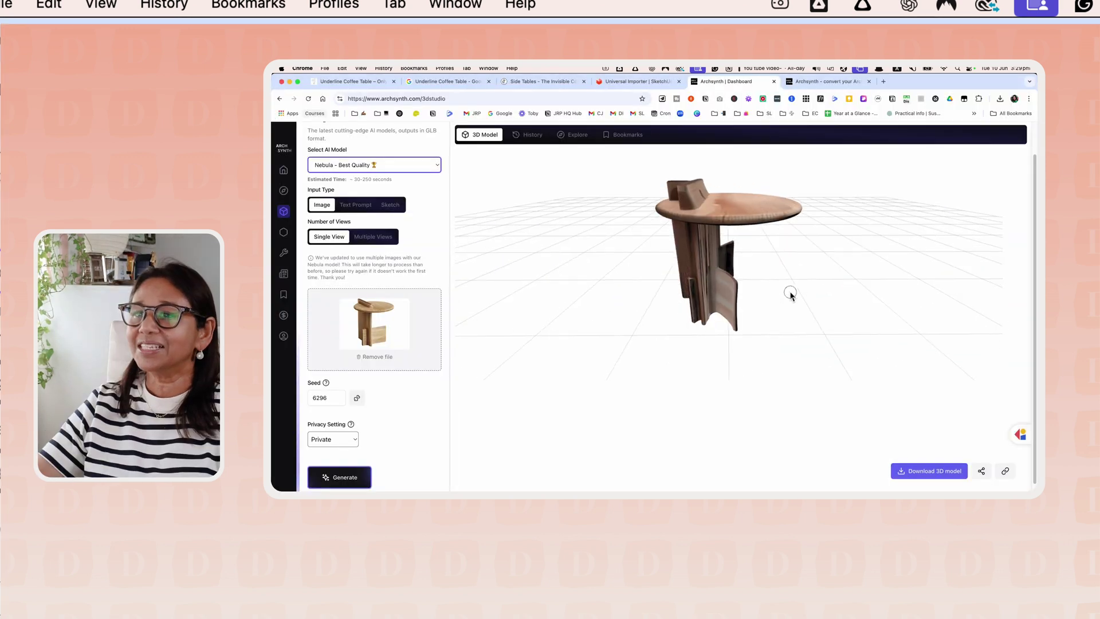
pyautogui.moveTo(788, 294); pyautogui.dragTo(696, 306)
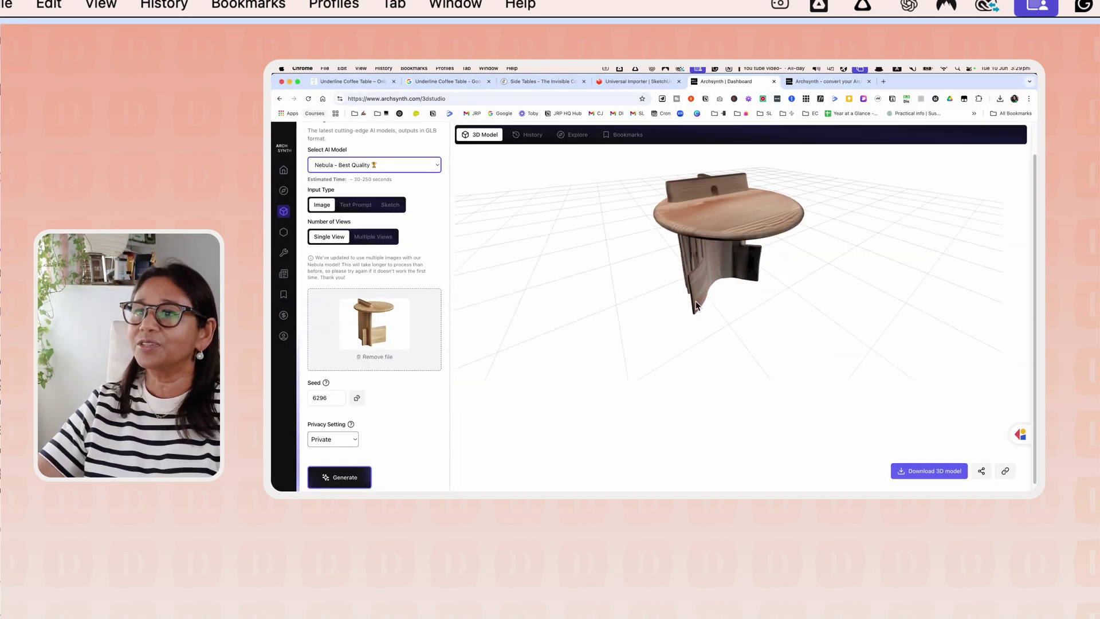
pyautogui.moveTo(750, 272); pyautogui.dragTo(568, 297)
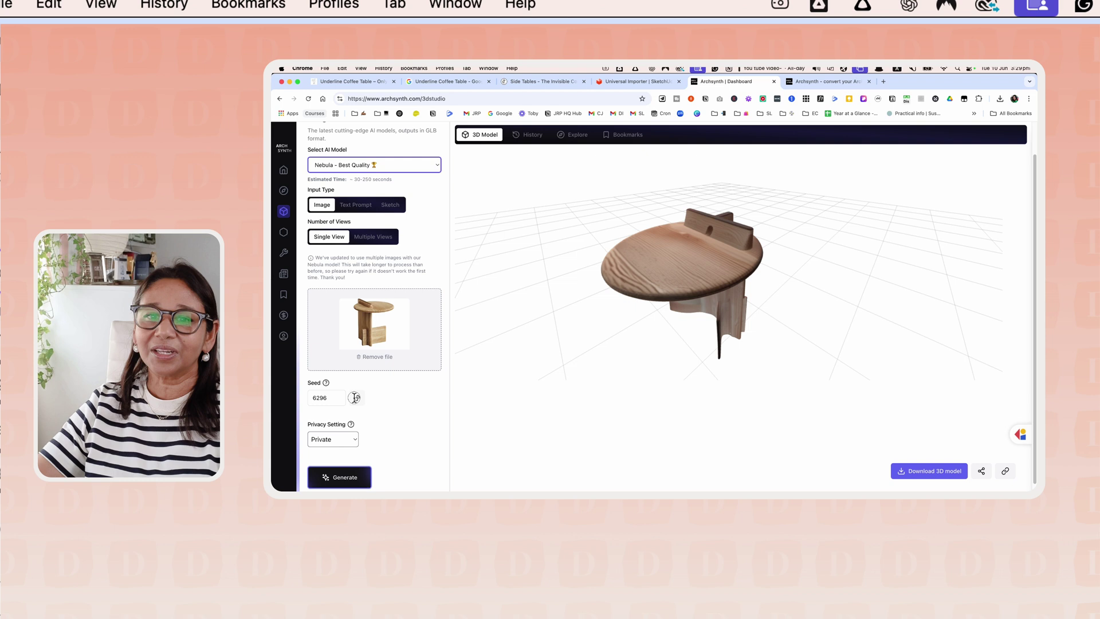
pyautogui.click(328, 475)
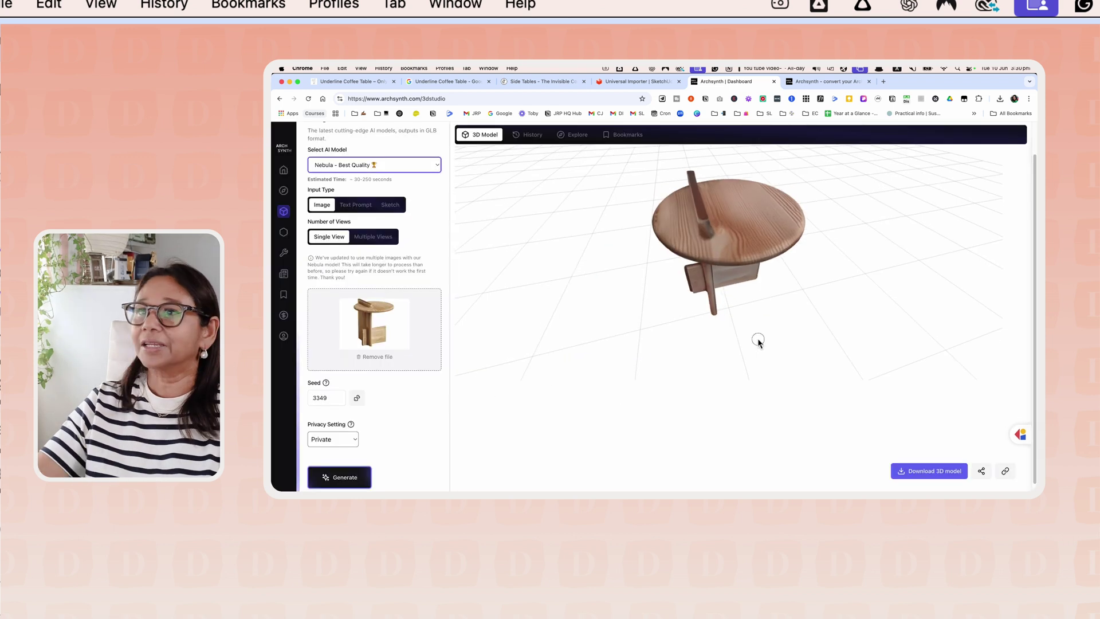
pyautogui.moveTo(757, 341); pyautogui.dragTo(660, 344)
pyautogui.click(933, 472)
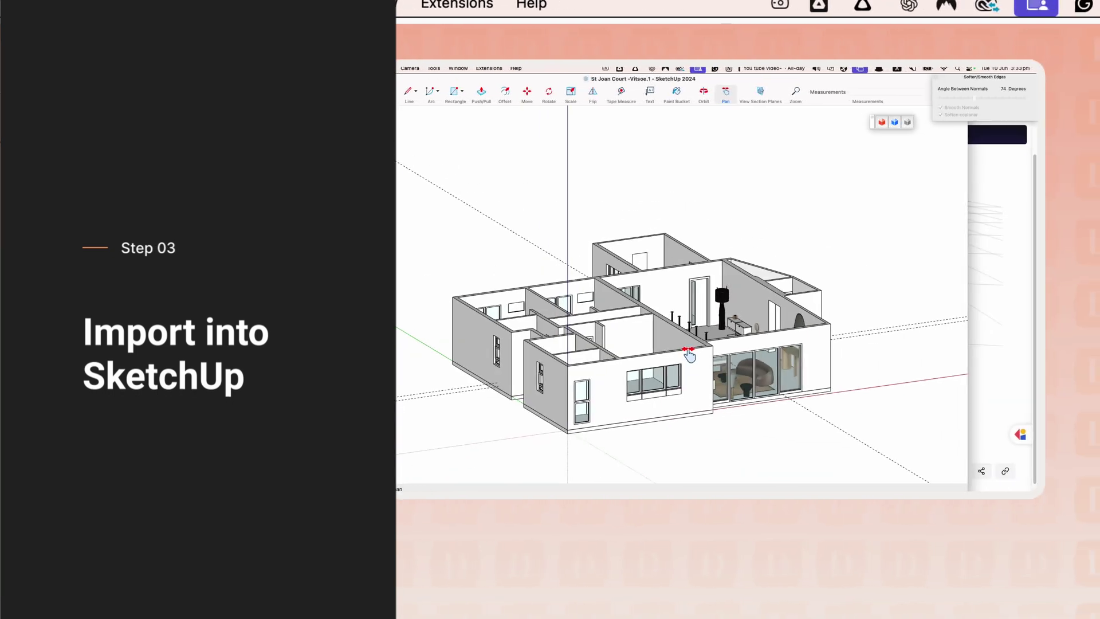
# Step: Orbit the St Joan Court house, then scroll through SketchUcation's Universal Importer extension page
pyautogui.scroll(5, 690, 355)
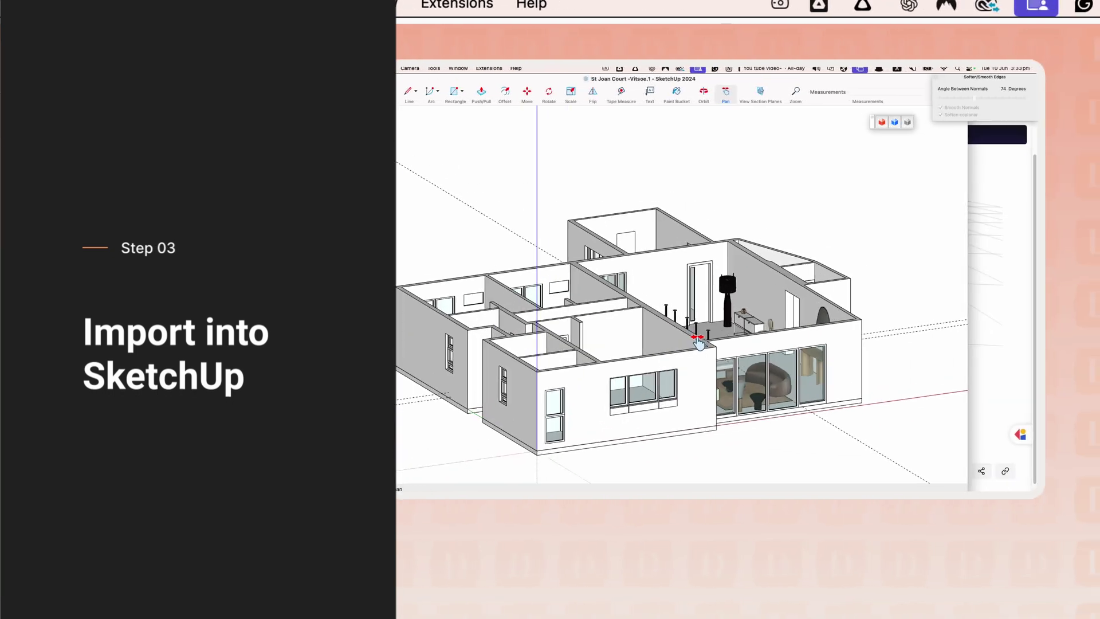
pyautogui.moveTo(689, 356)
pyautogui.mouseDown(button='middle')
pyautogui.moveTo(519, 369)
pyautogui.moveTo(445, 393)
pyautogui.mouseUp(button='middle')
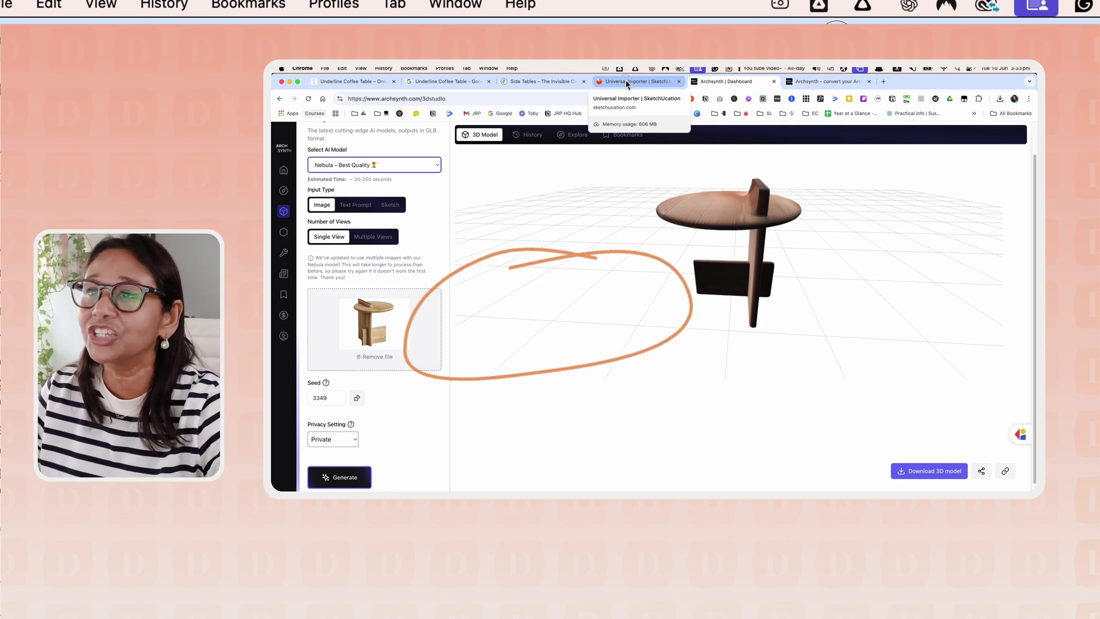
pyautogui.click(626, 81)
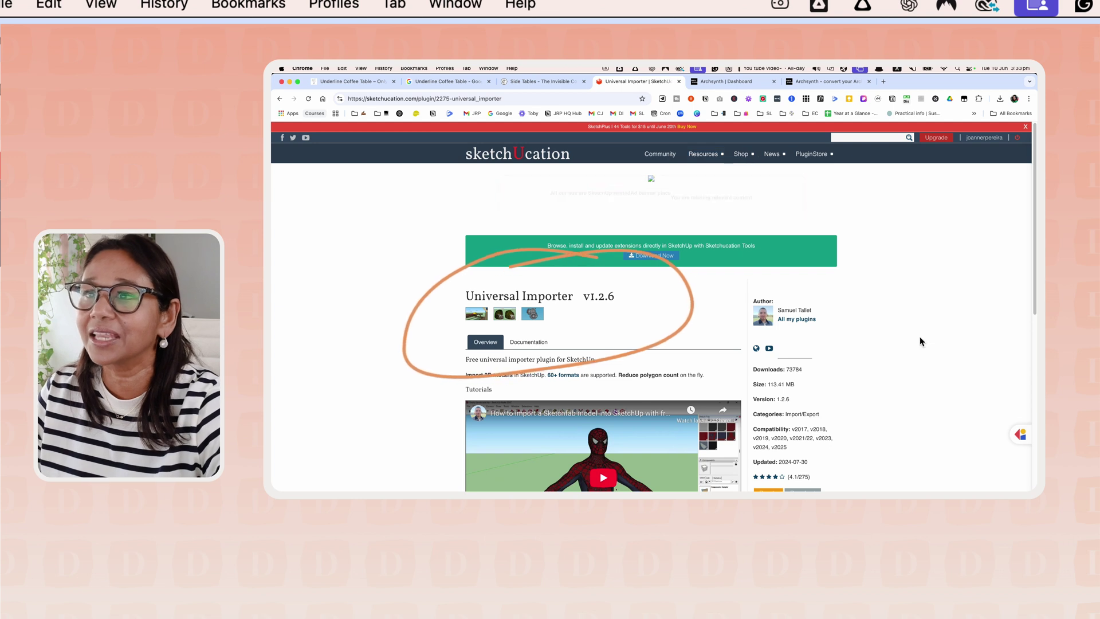
pyautogui.scroll(-1, 897, 336)
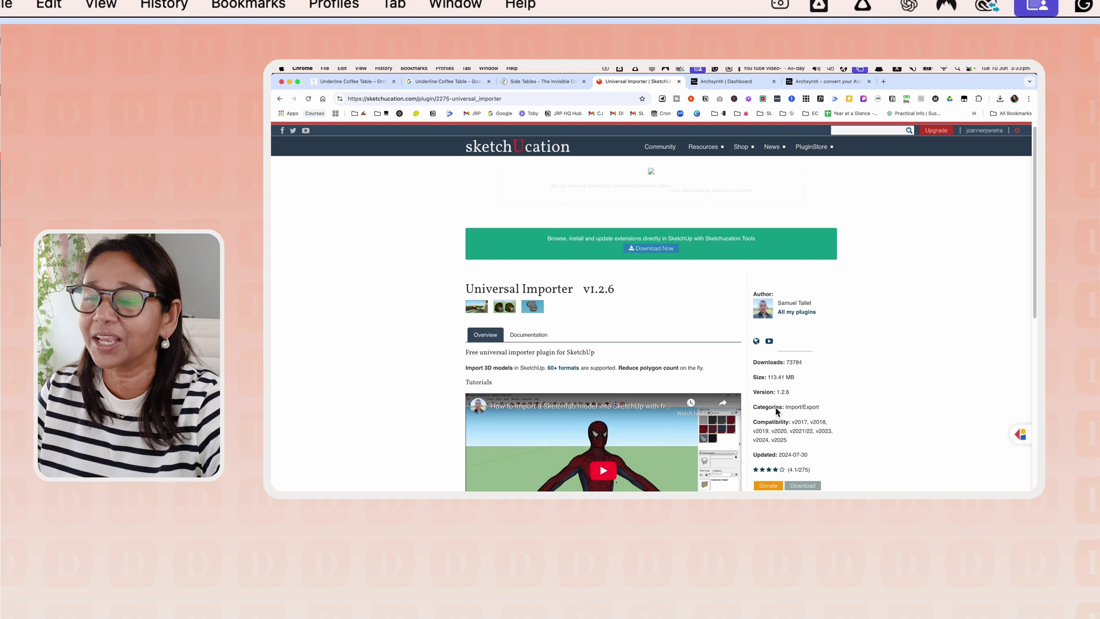
pyautogui.scroll(-5, 834, 395)
pyautogui.scroll(4, 833, 394)
pyautogui.scroll(-3, 834, 395)
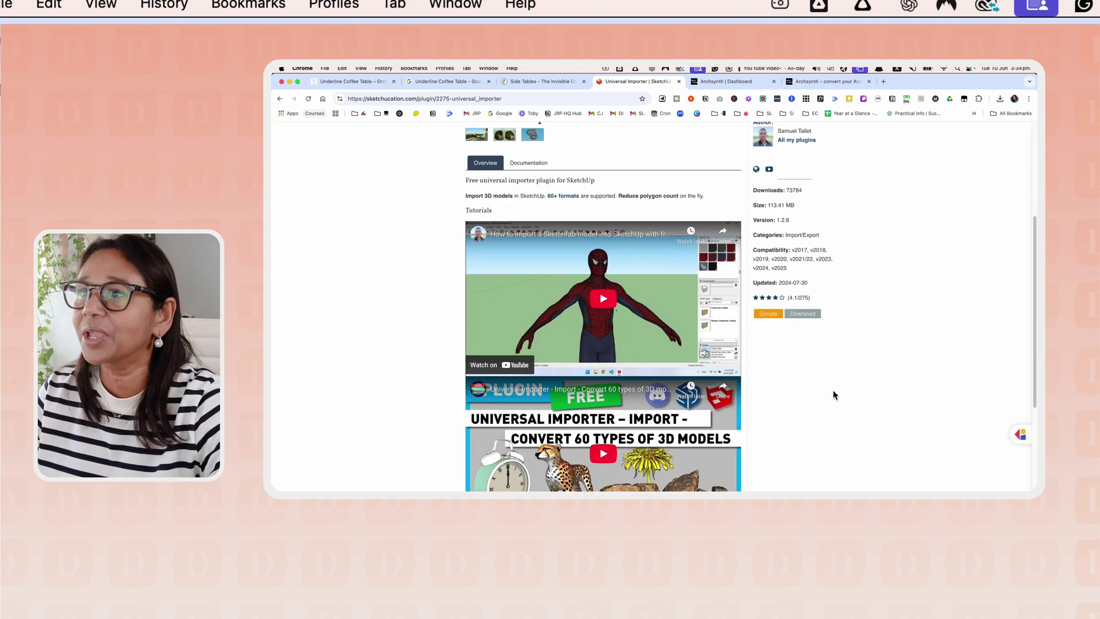
pyautogui.scroll(5, 871, 403)
pyautogui.scroll(-3, 871, 404)
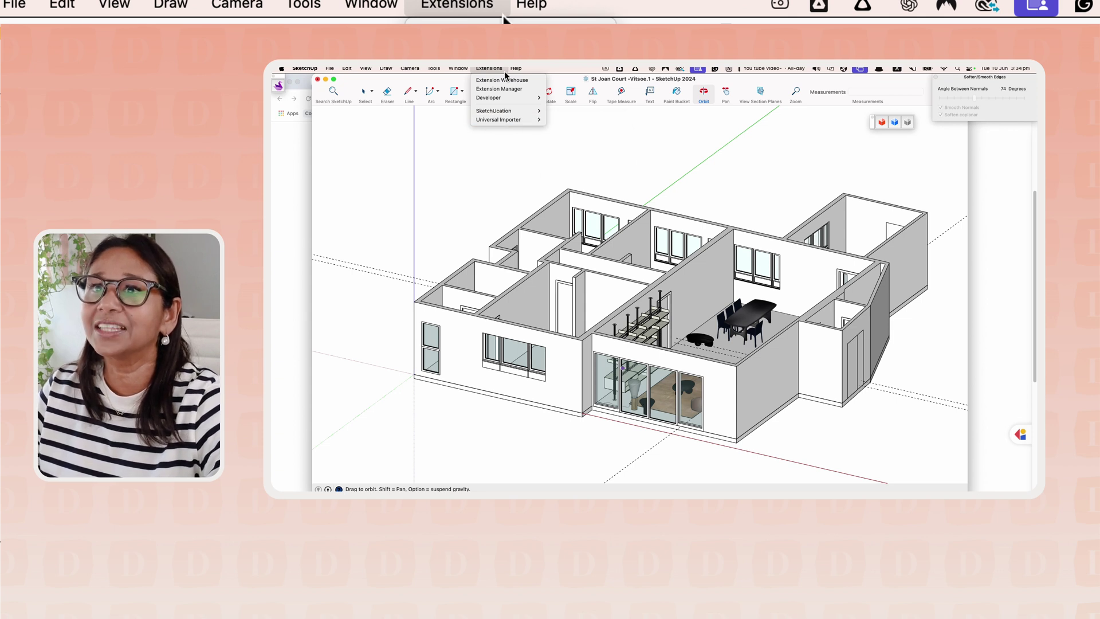
# Step: Import the downloaded side-table .glb file, keeping metres as the source unit
pyautogui.moveTo(505, 119)
pyautogui.click(562, 120)
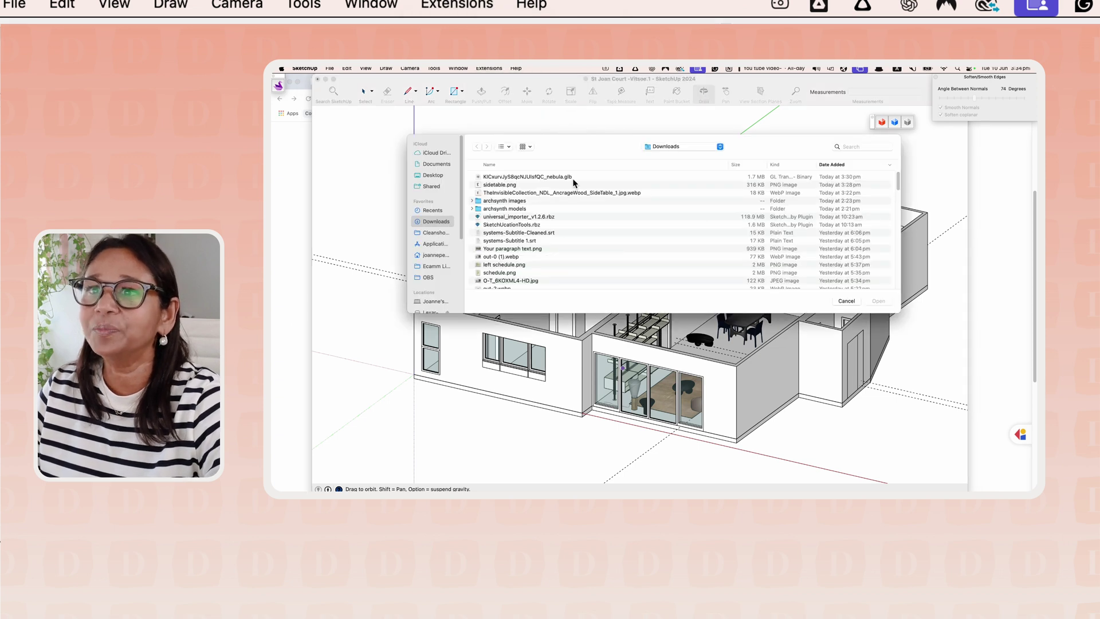
pyautogui.click(562, 178)
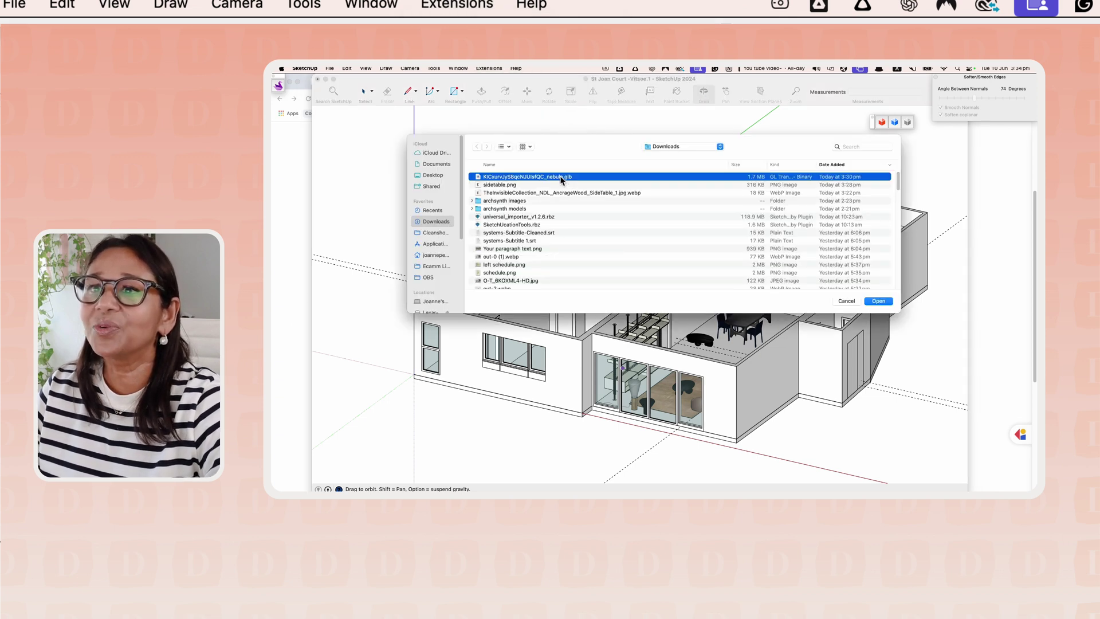
pyautogui.click(877, 301)
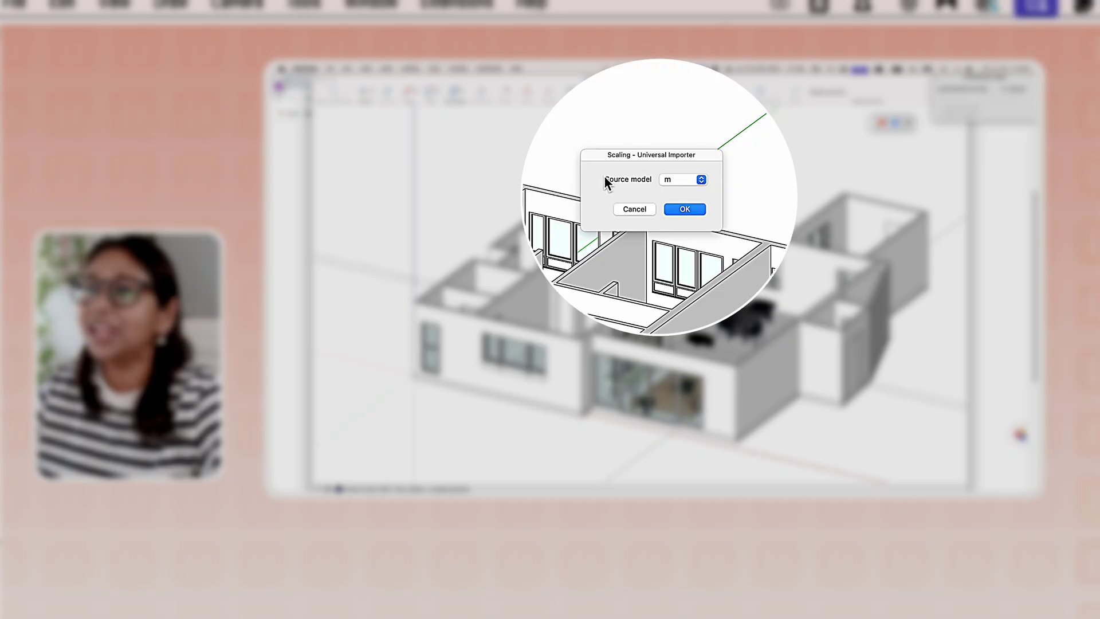
pyautogui.click(675, 180)
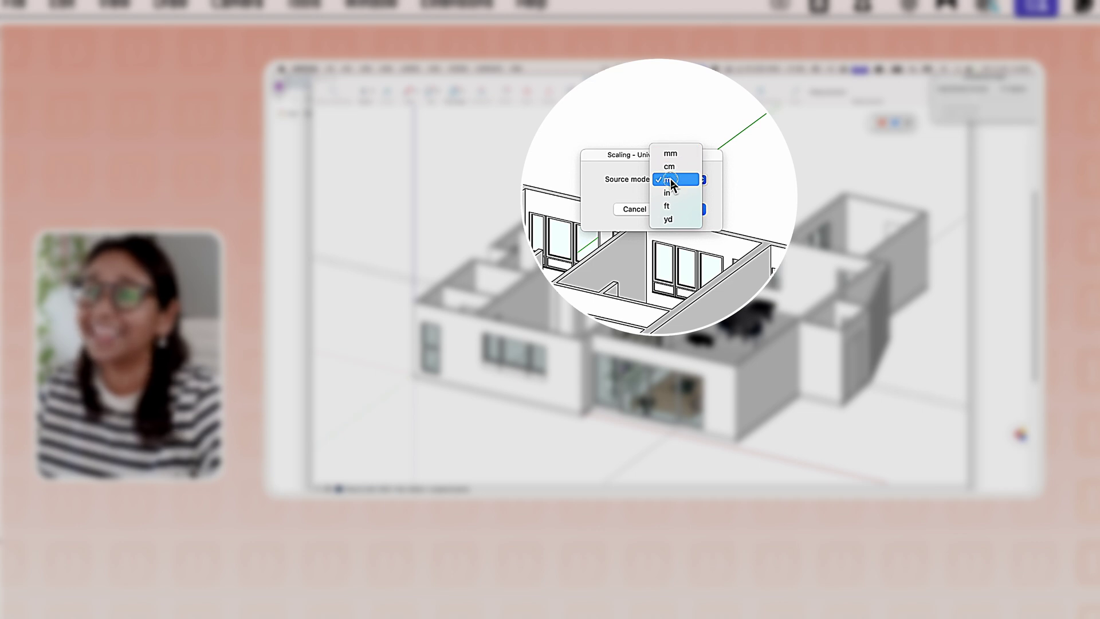
pyautogui.click(671, 179)
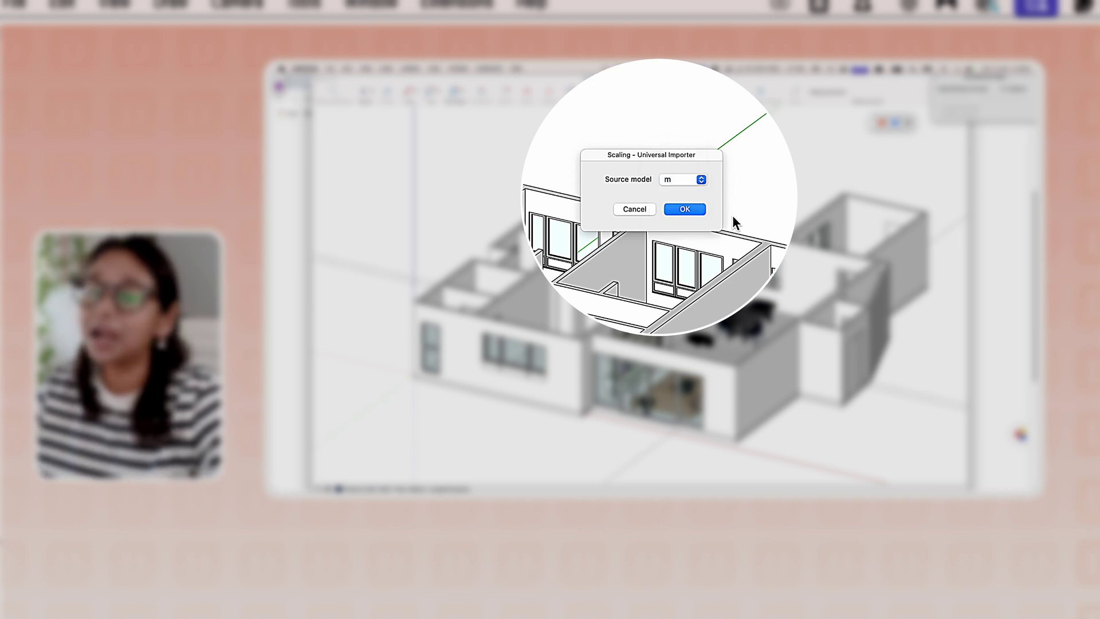
pyautogui.click(691, 210)
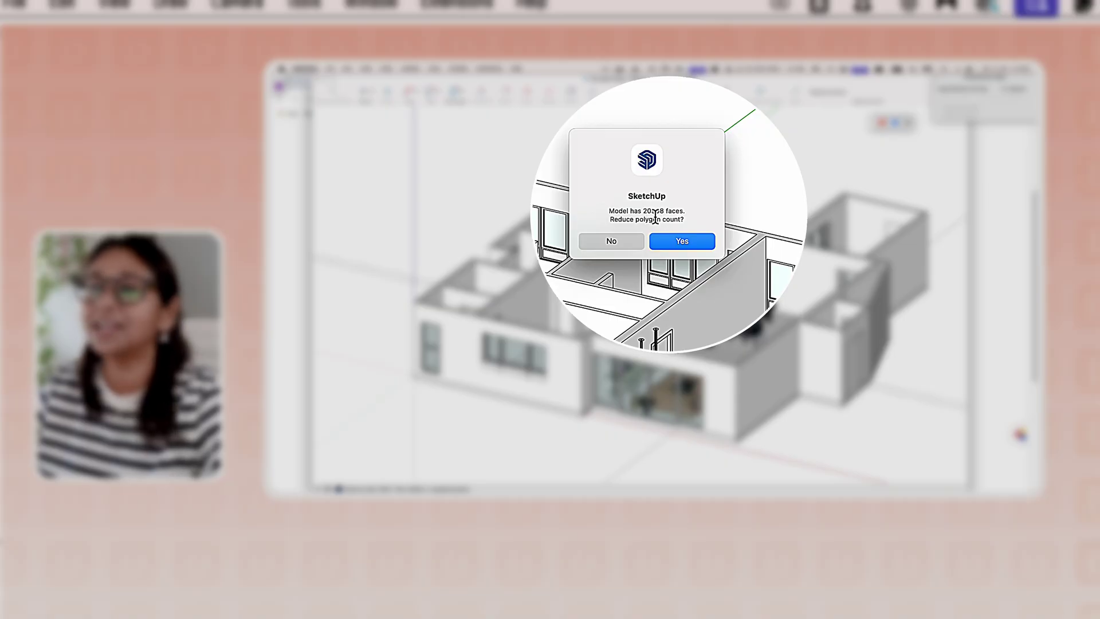
# Step: Reduce the stool's polygons to a 6000-face target and complete the import
pyautogui.click(675, 247)
pyautogui.click(691, 171)
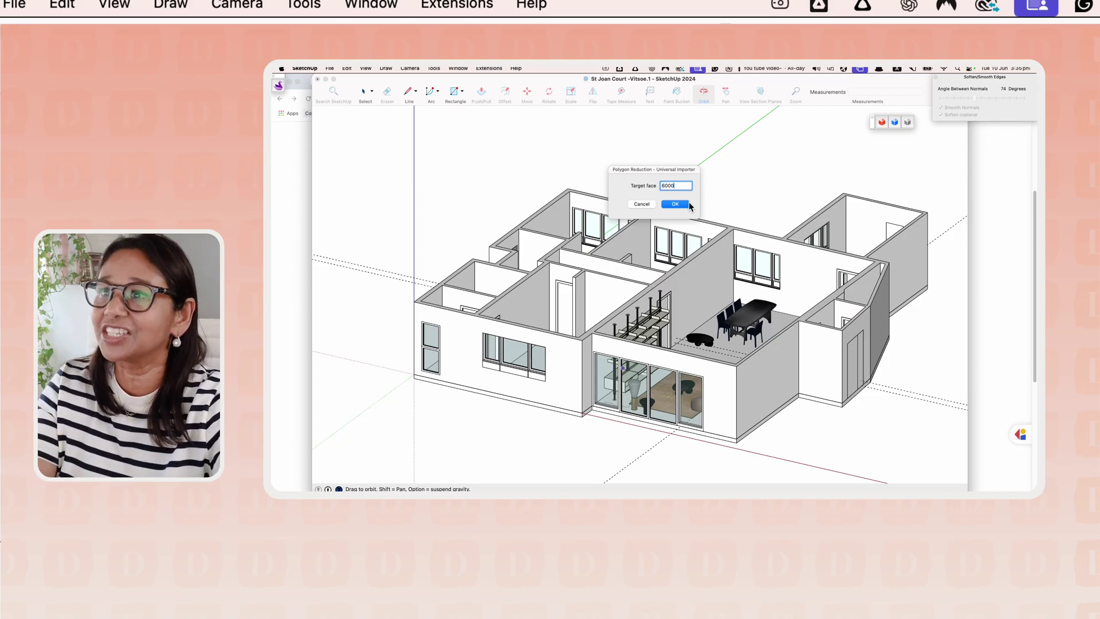
pyautogui.click(680, 204)
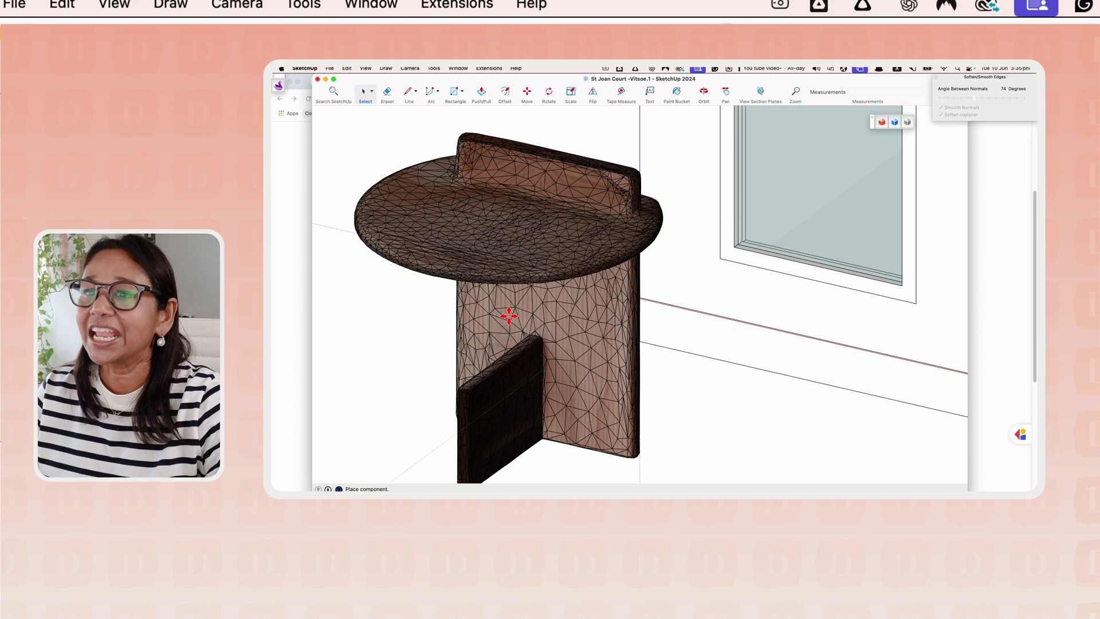
# Step: Place the imported stool beside the house wall
pyautogui.click(519, 318)
pyautogui.scroll(-3, 535, 348)
pyautogui.scroll(-2, 535, 347)
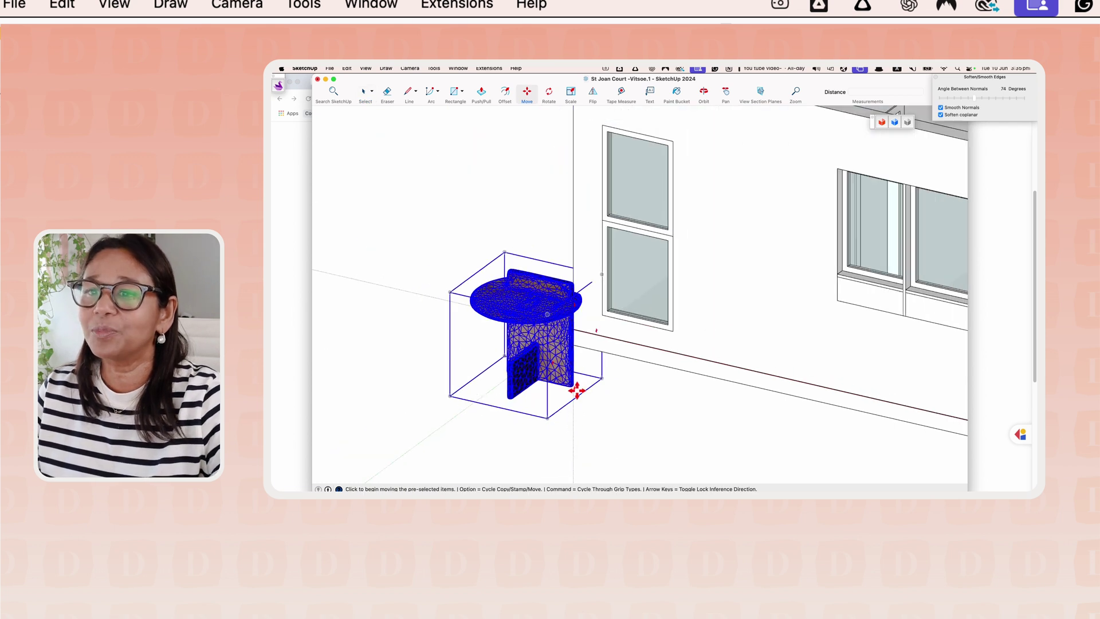
# Step: Soften and smooth the stool's edges at 124 degrees between normals
pyautogui.press('space')
pyautogui.click(614, 425)
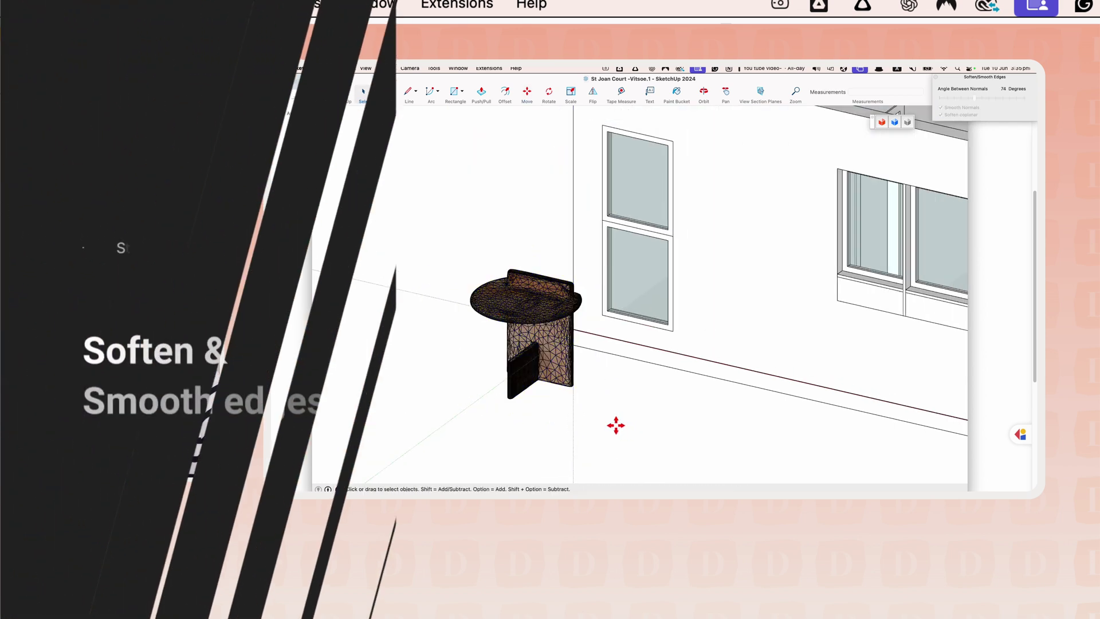
pyautogui.click(532, 341)
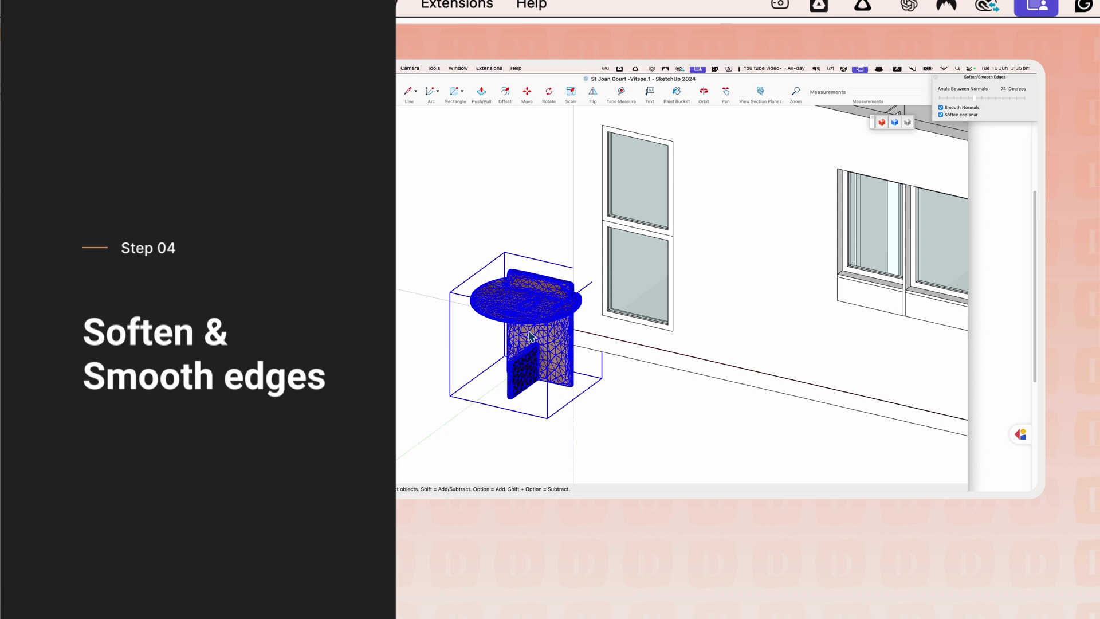
pyautogui.rightClick(531, 338)
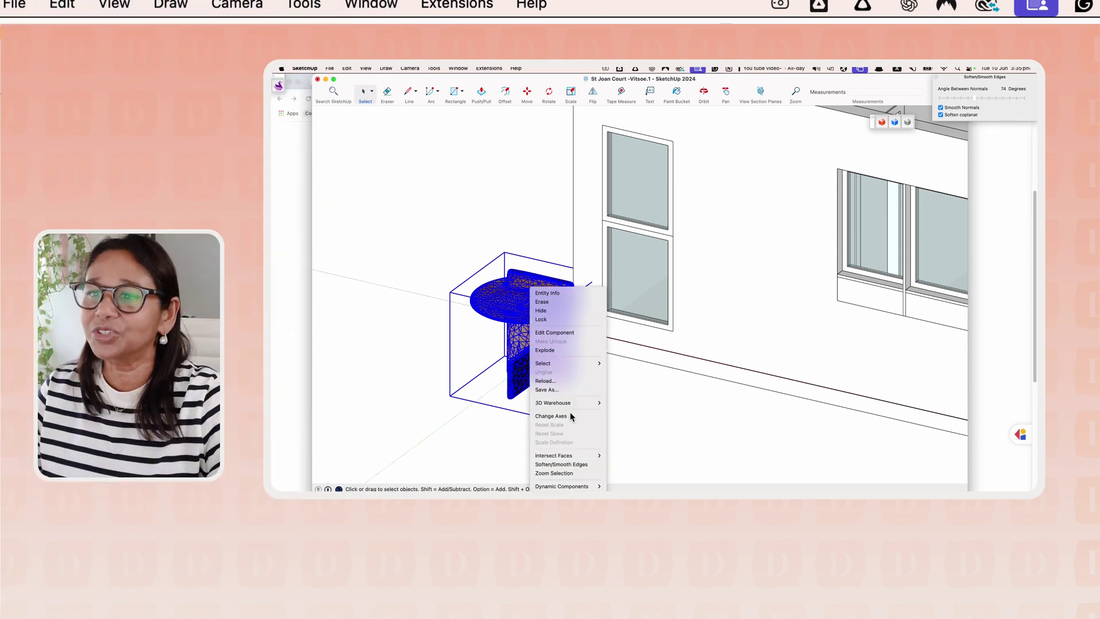
pyautogui.click(559, 465)
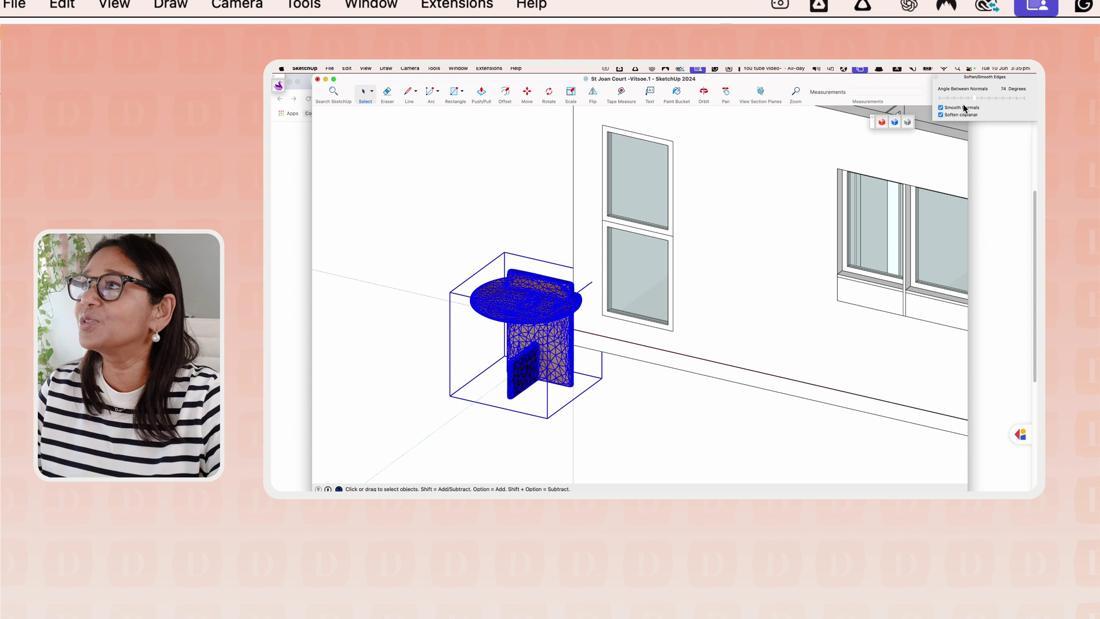
pyautogui.moveTo(974, 98); pyautogui.dragTo(737, 244)
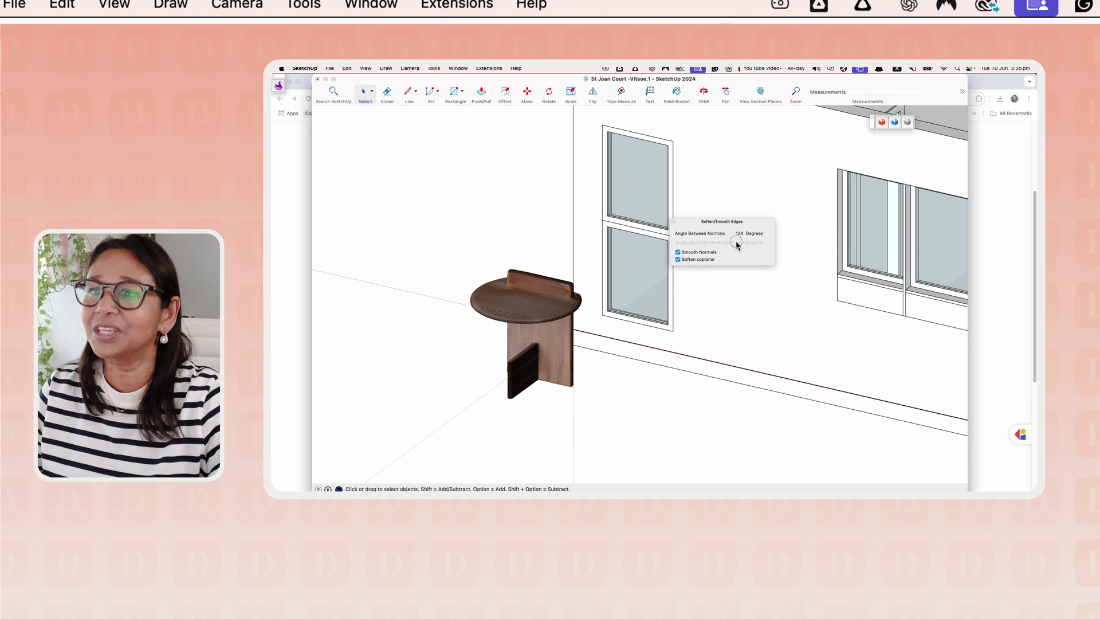
# Step: Position the stool by the bench from Top view and scale it down to 0.51
pyautogui.scroll(-3, 598, 424)
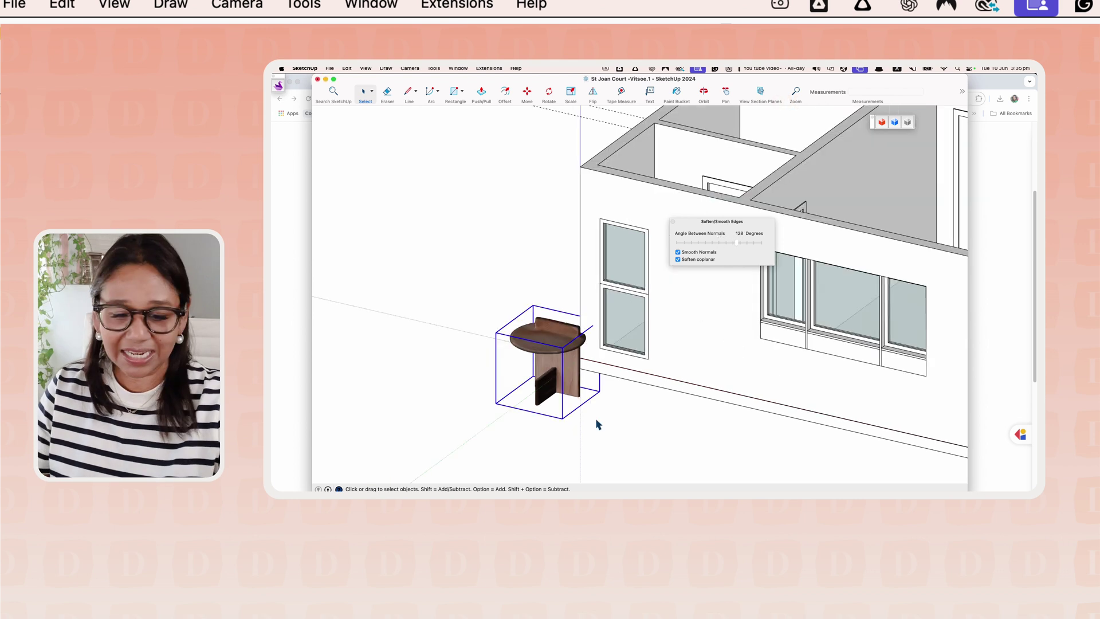
pyautogui.press('super+2')
pyautogui.scroll(-8, 599, 421)
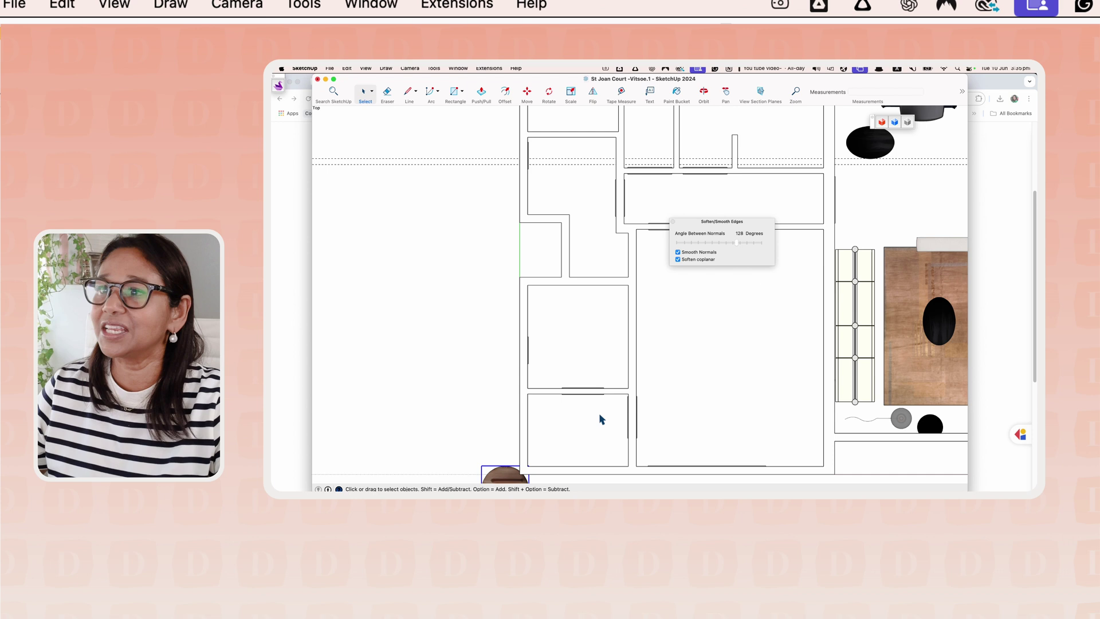
pyautogui.press('super+1')
pyautogui.press('m')
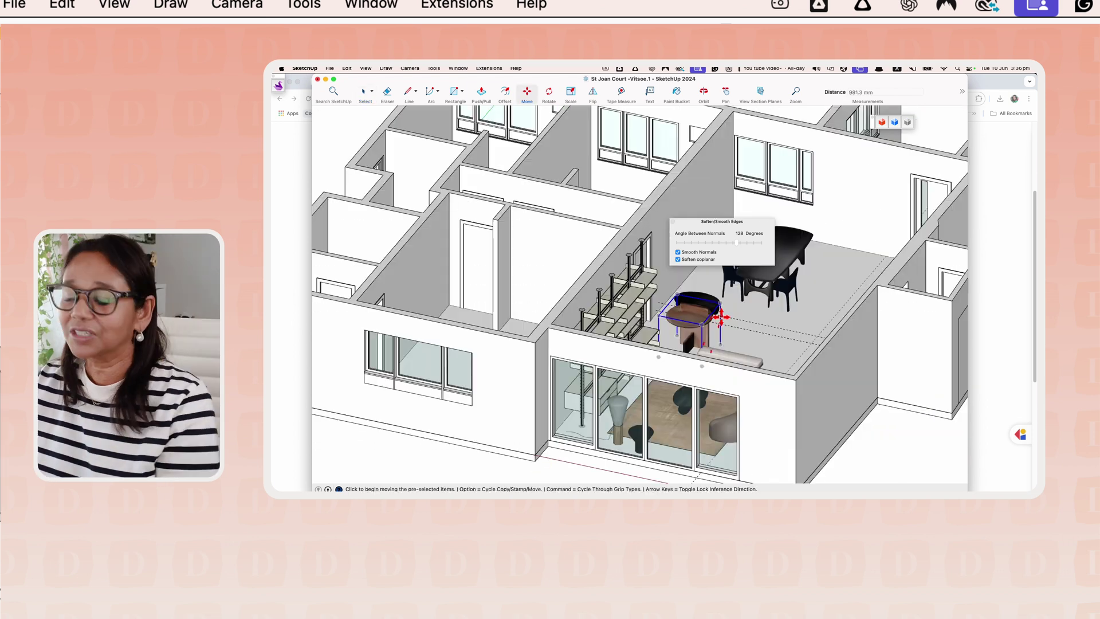
pyautogui.press('s')
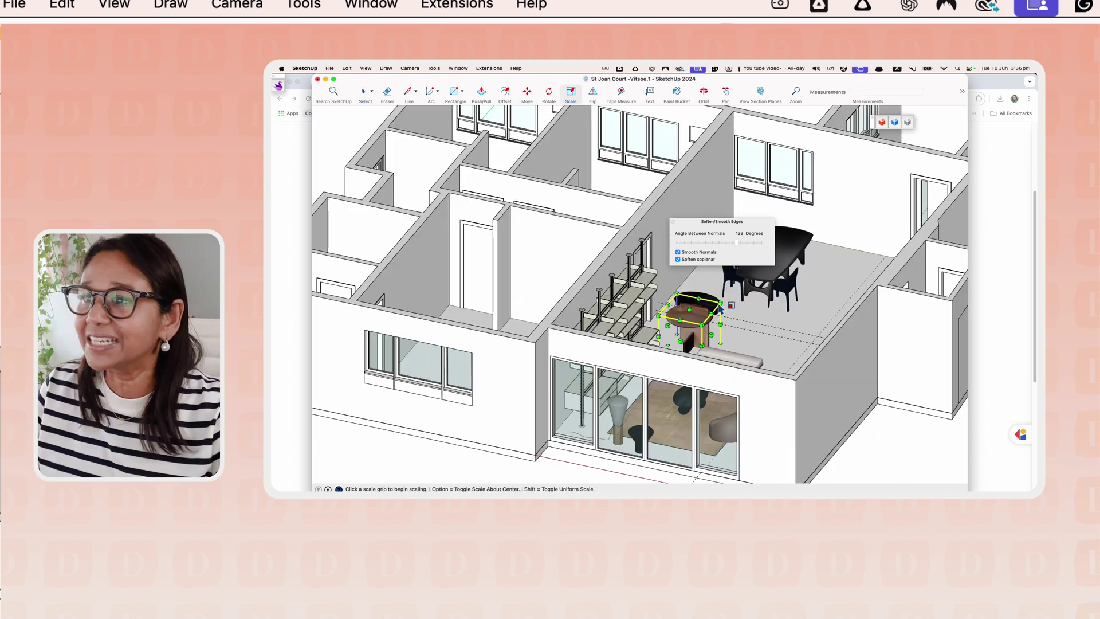
pyautogui.click(719, 304)
pyautogui.click(690, 324)
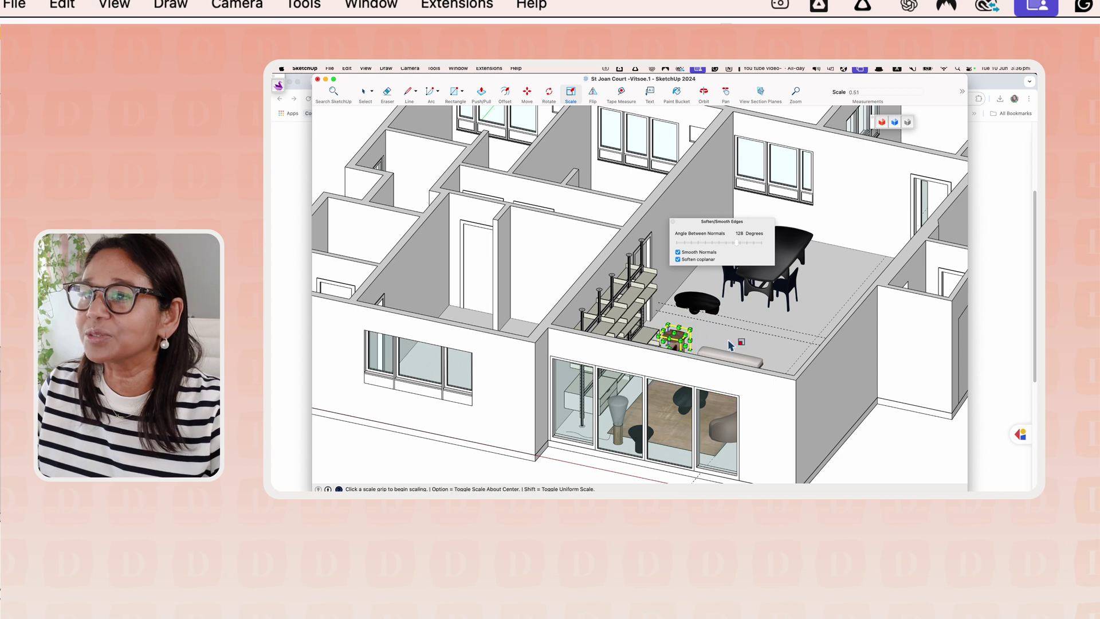
# Step: Check the stool's placement from top and perspective views, then select the shelving unit
pyautogui.scroll(-1, 739, 347)
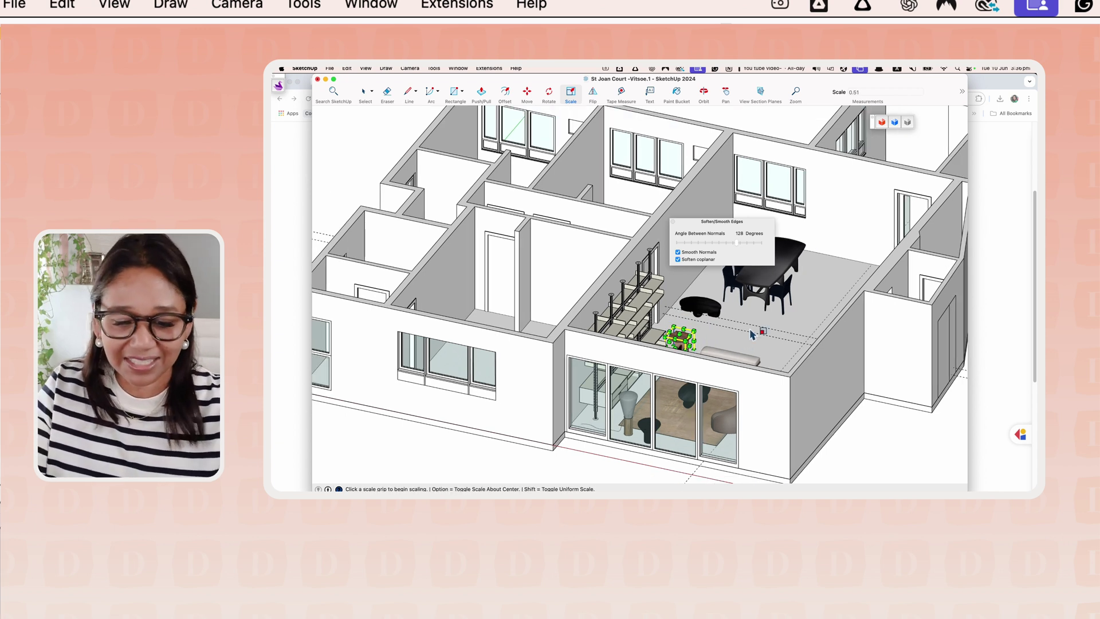
pyautogui.press('super+2')
pyautogui.scroll(1, 659, 399)
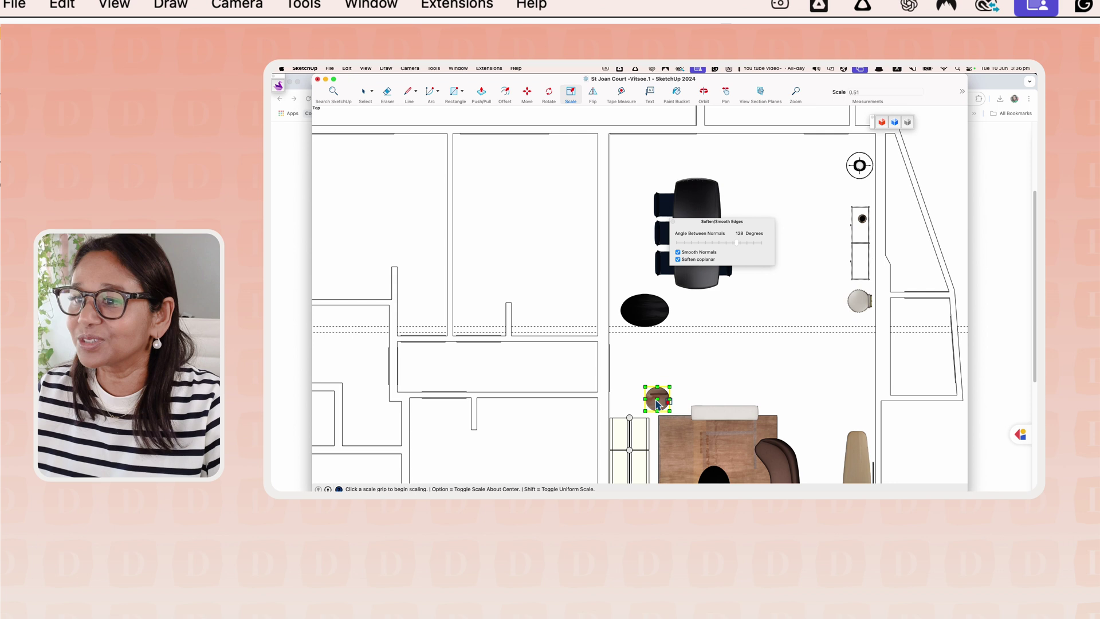
pyautogui.press('super+1')
pyautogui.press('m')
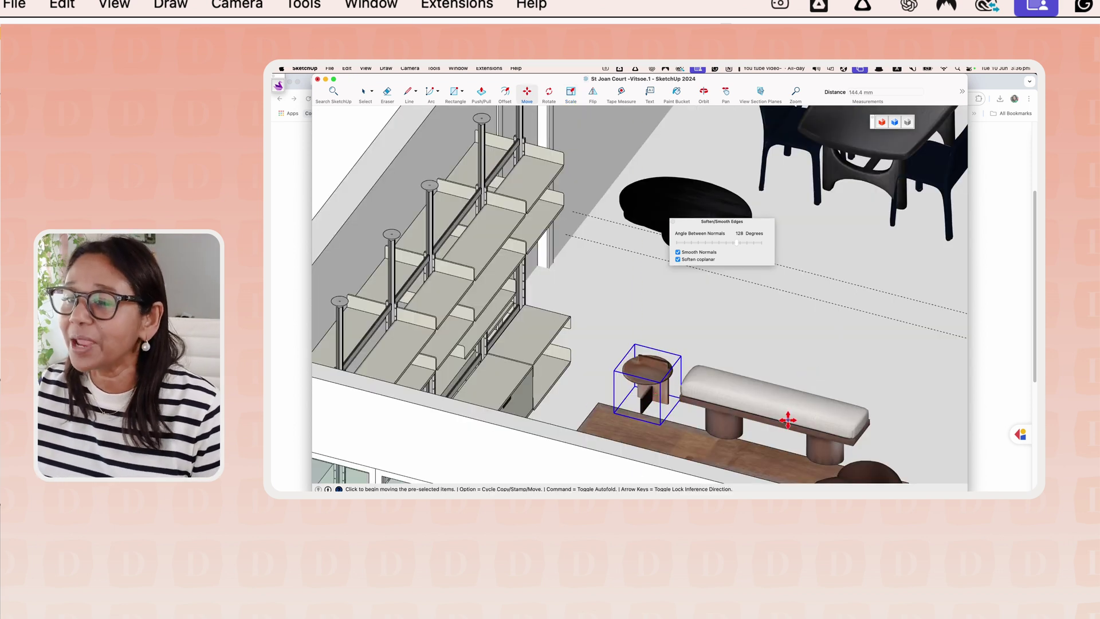
pyautogui.scroll(3, 788, 420)
pyautogui.moveTo(788, 420); pyautogui.dragTo(586, 422, button='middle')
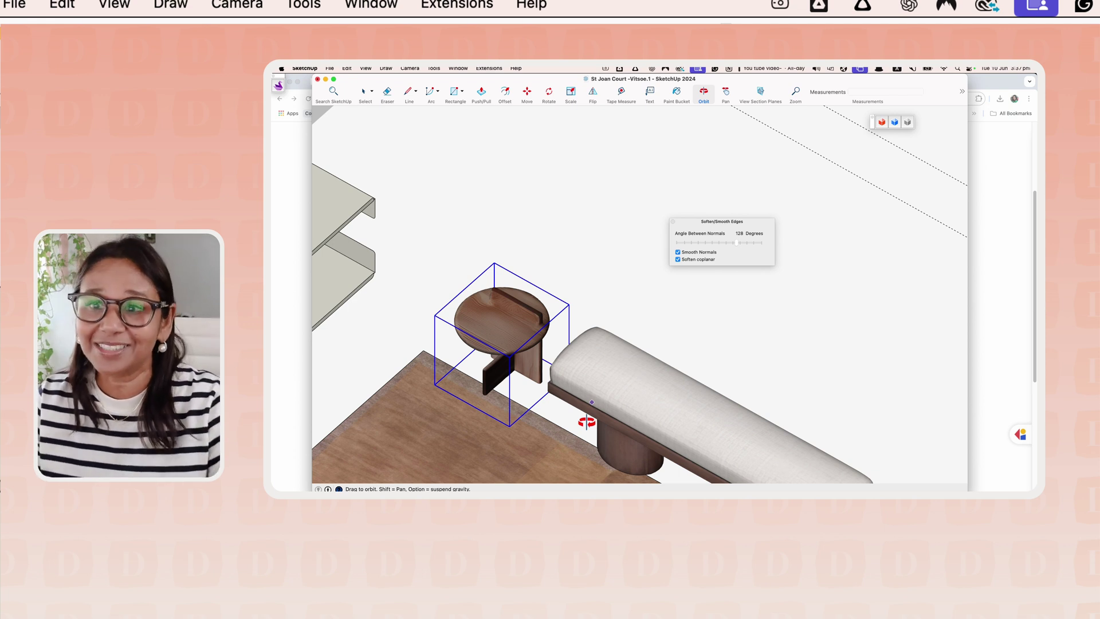
pyautogui.scroll(-5, 587, 422)
pyautogui.moveTo(590, 351); pyautogui.dragTo(594, 356, button='middle')
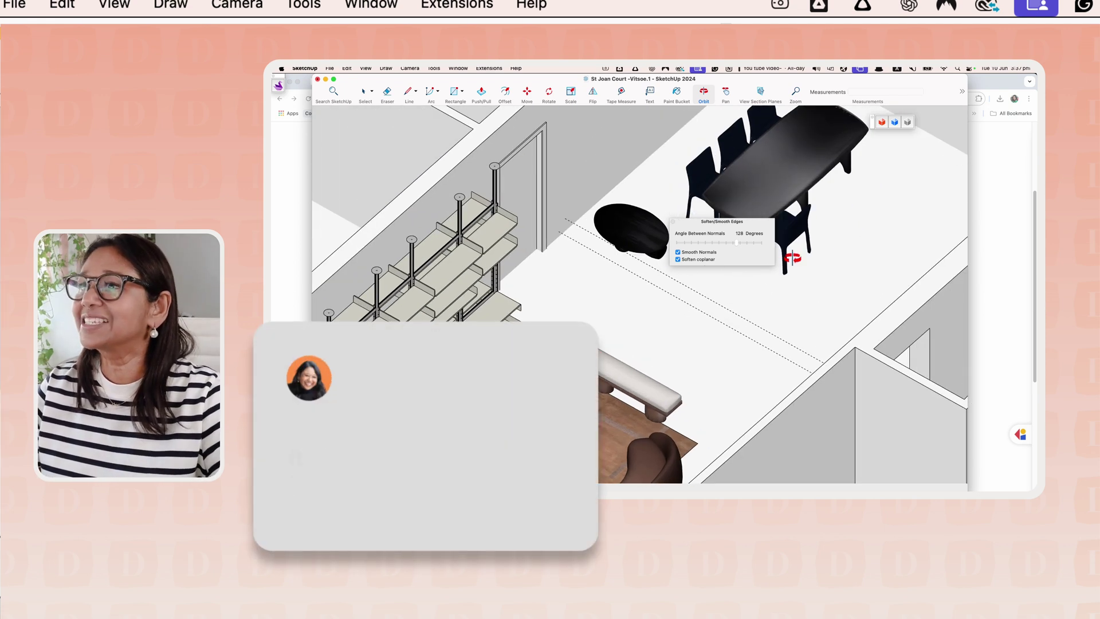
pyautogui.press('space')
pyautogui.click(454, 321)
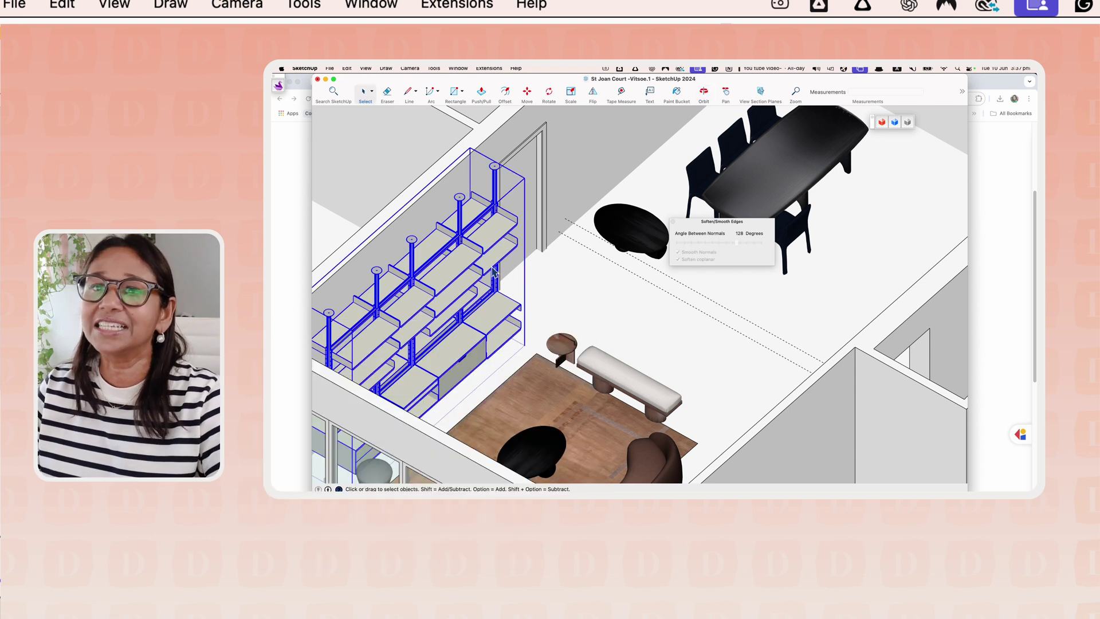
# Step: Bring Canva forward and show page 7 with the shelving-unit photo
pyautogui.moveTo(849, 487)
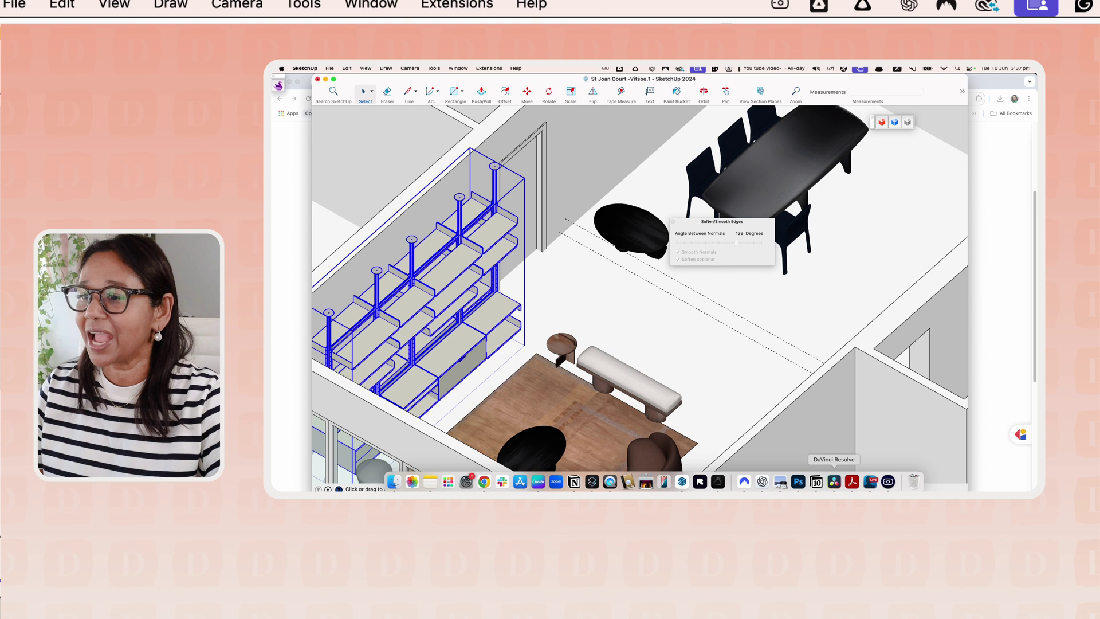
pyautogui.click(539, 483)
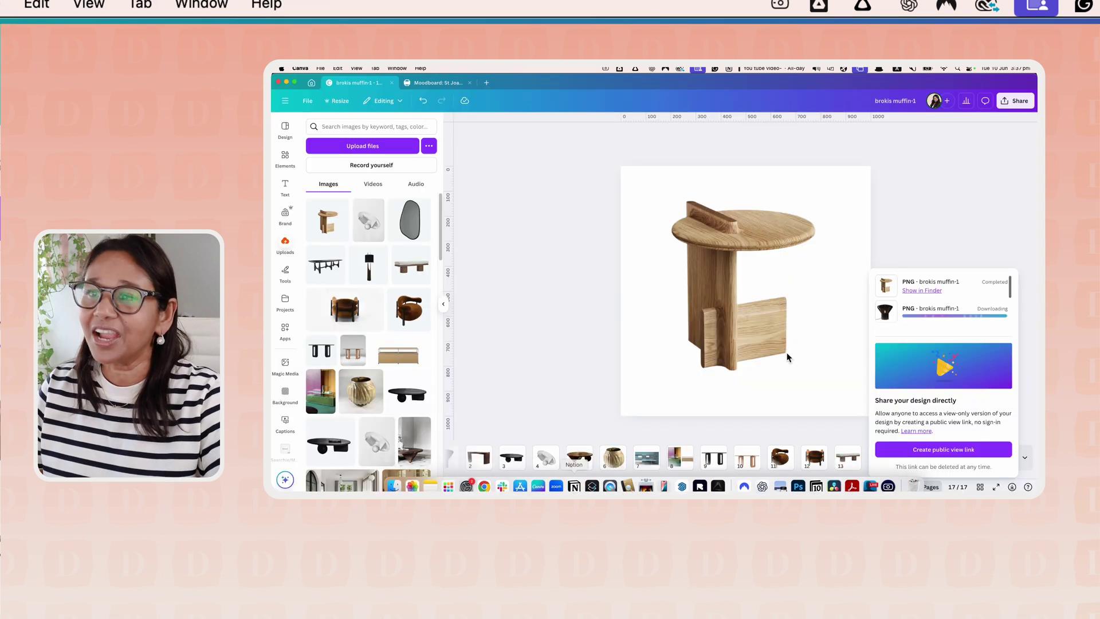
pyautogui.click(655, 463)
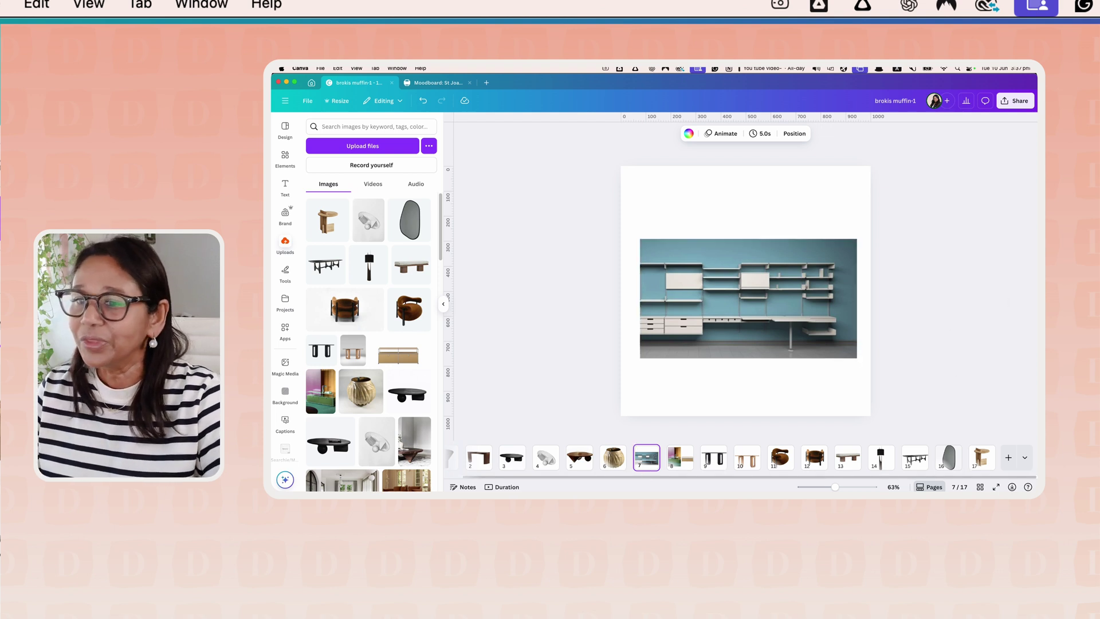
pyautogui.moveTo(731, 486)
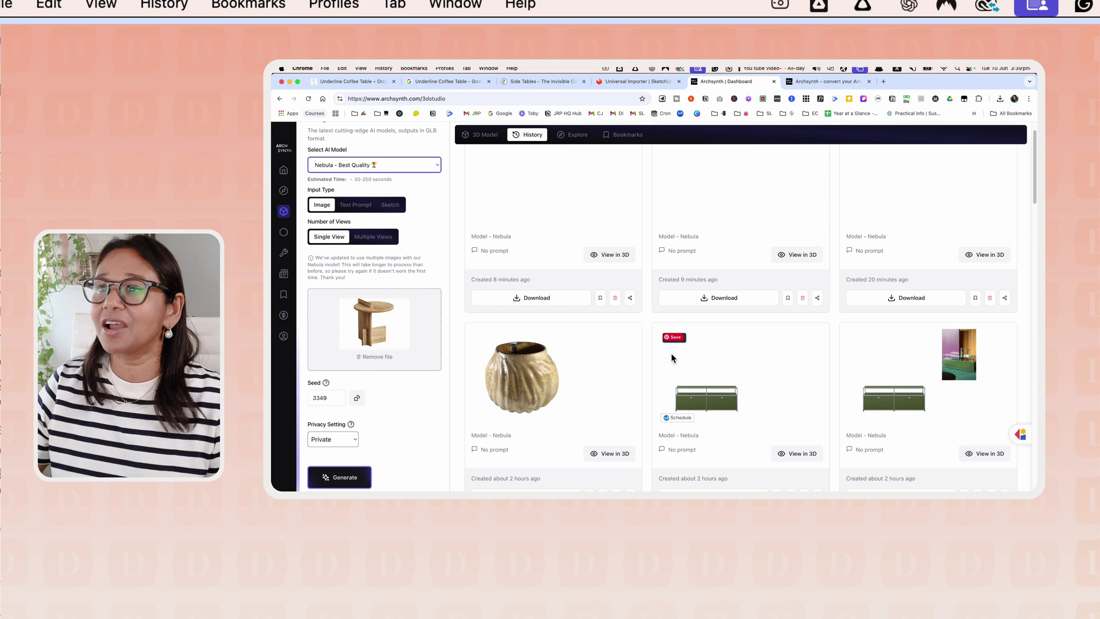
# Step: Scroll the History grid and open the round black coffee table model in 3D
pyautogui.scroll(2, 671, 353)
pyautogui.scroll(-3, 672, 353)
pyautogui.scroll(2, 736, 372)
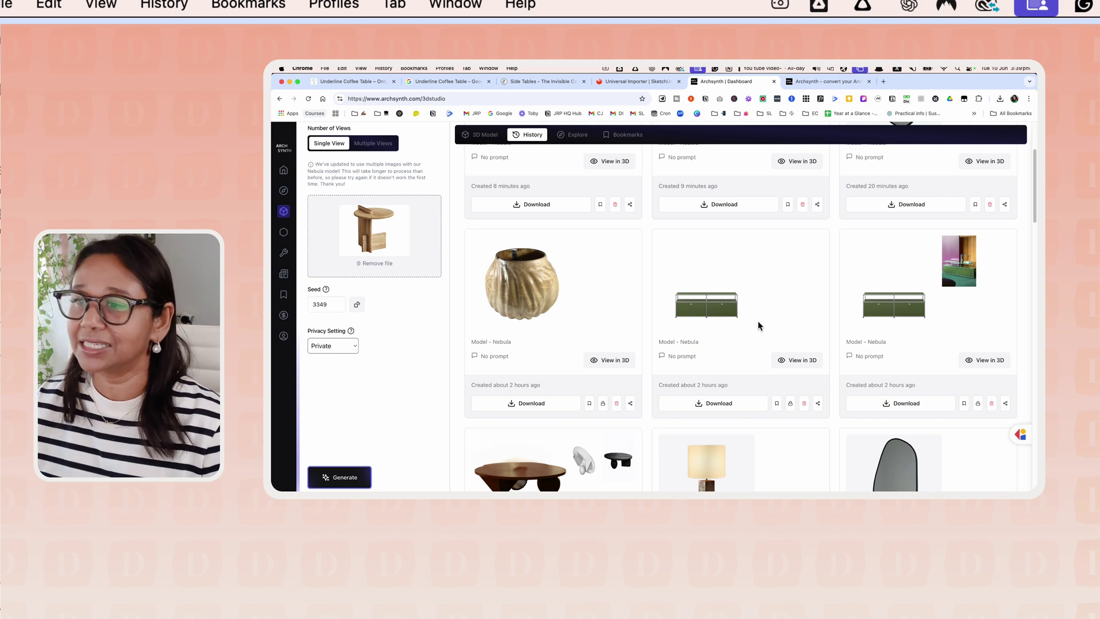
pyautogui.scroll(-3, 758, 326)
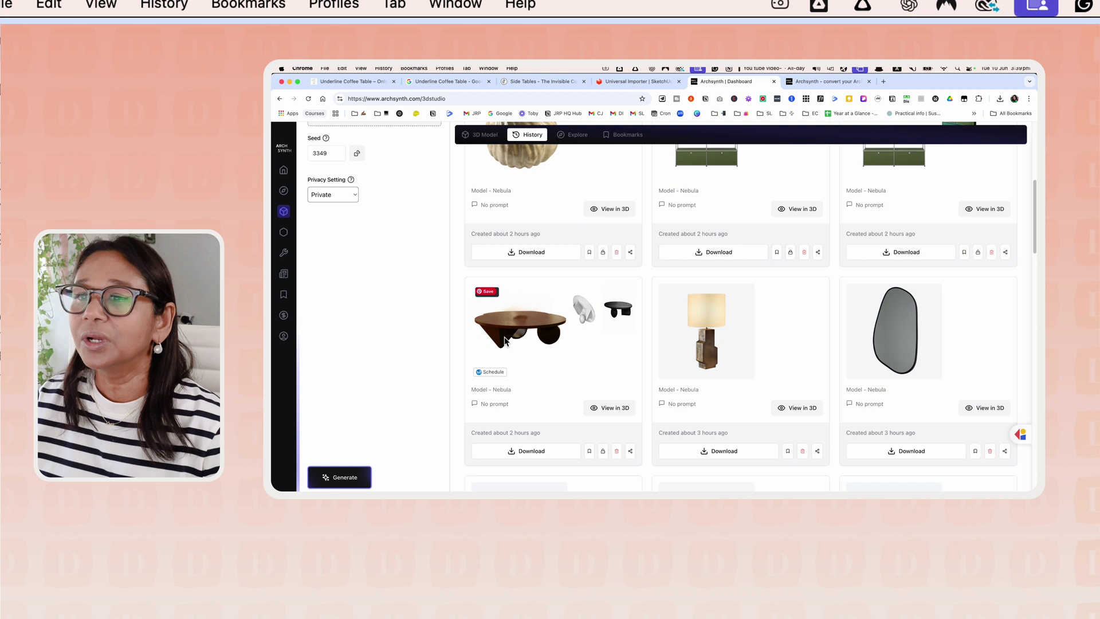
pyautogui.scroll(-5, 764, 396)
pyautogui.scroll(-5, 763, 395)
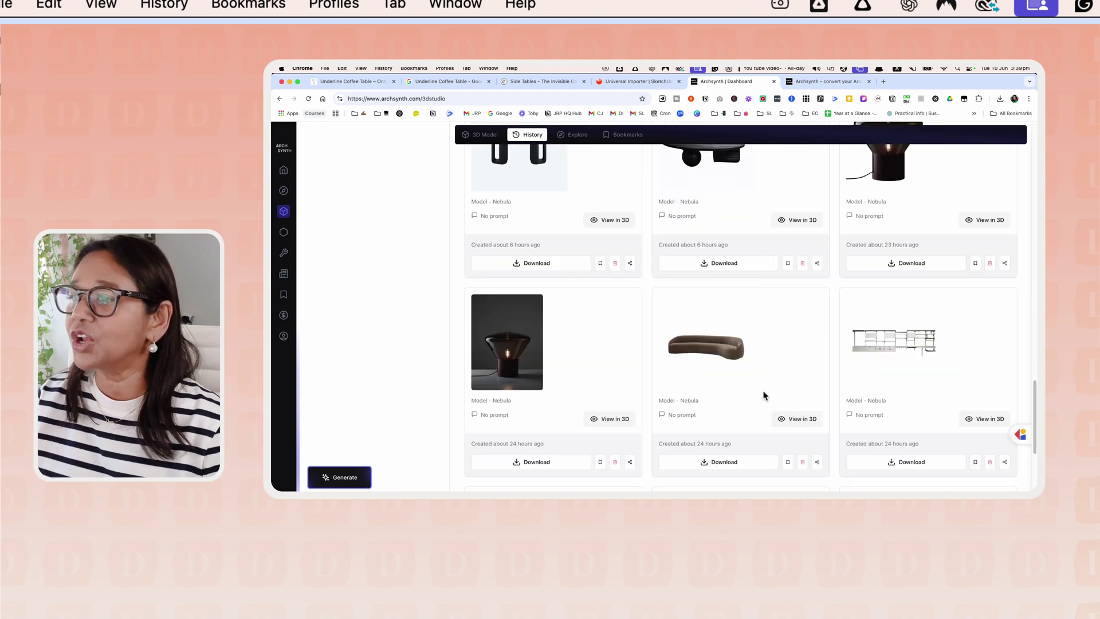
pyautogui.scroll(3, 764, 396)
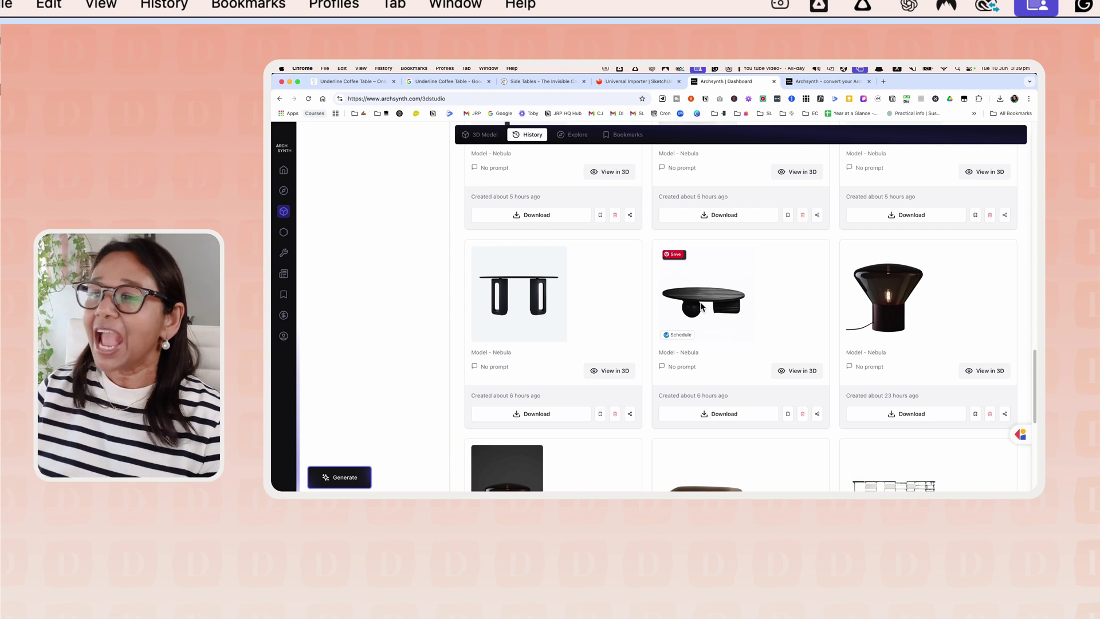
pyautogui.scroll(10, 698, 330)
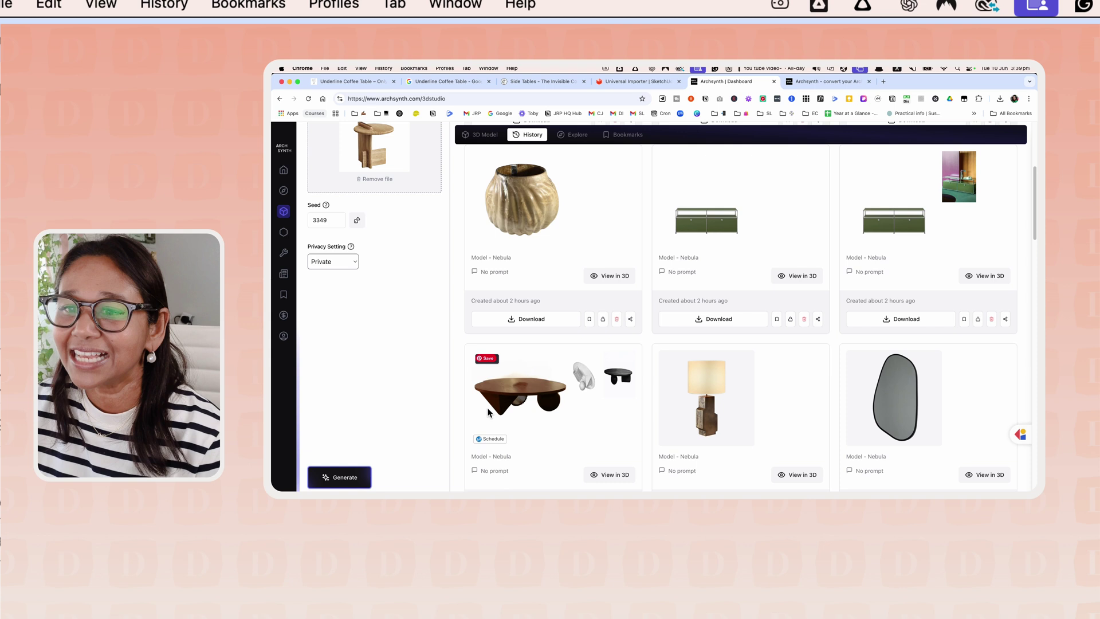
pyautogui.scroll(-10, 748, 399)
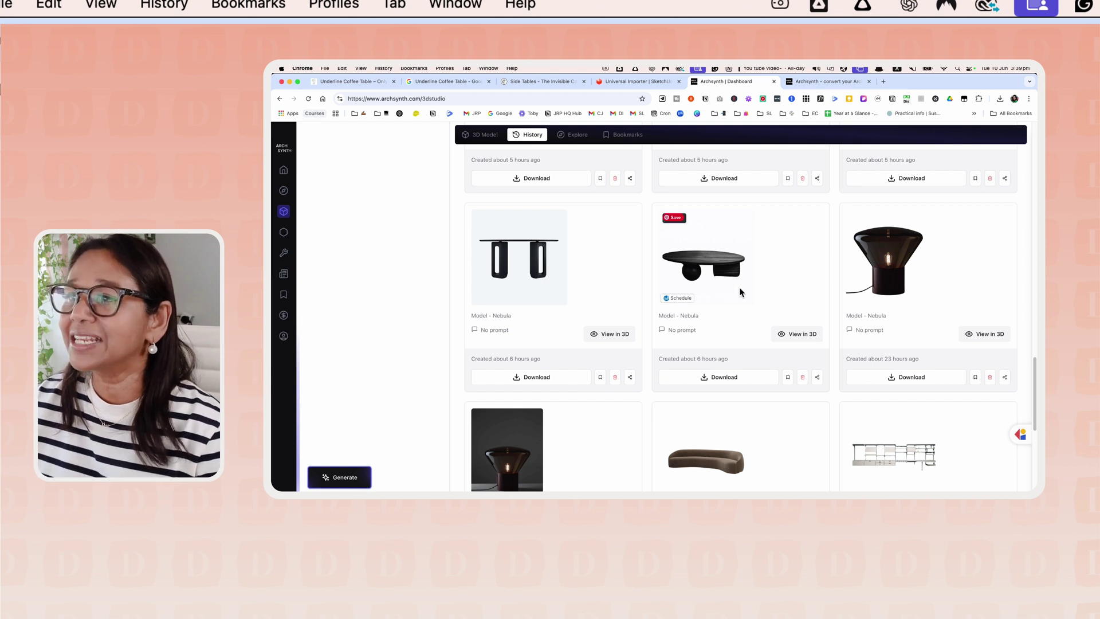
pyautogui.click(798, 336)
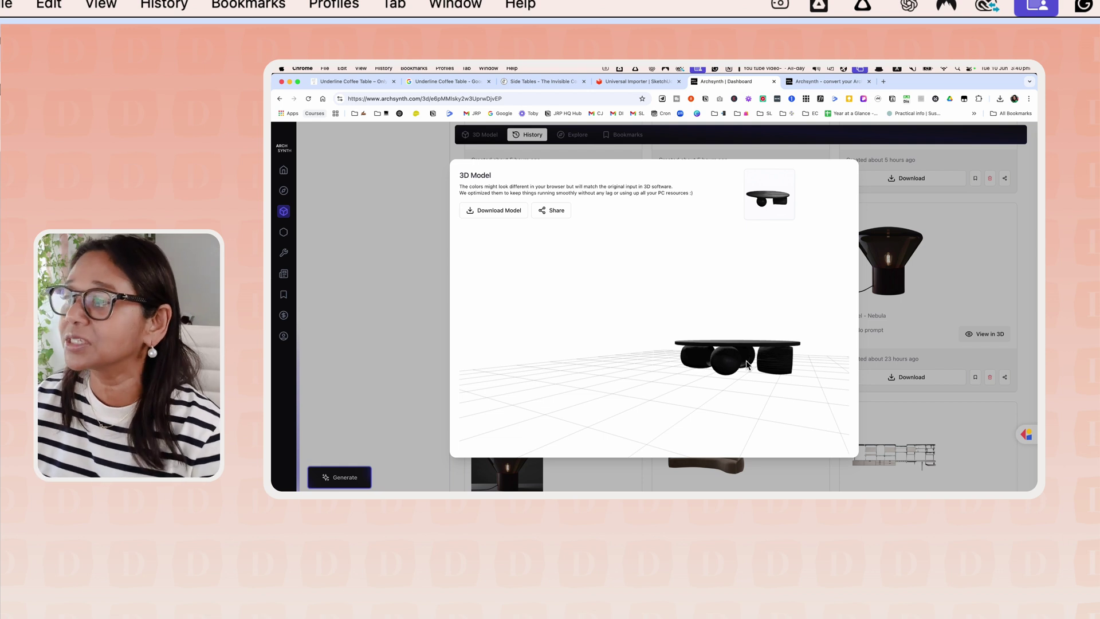
# Step: Swap the coffee table viewer for the first lounge chair model, orbit it, and close it
pyautogui.click(923, 259)
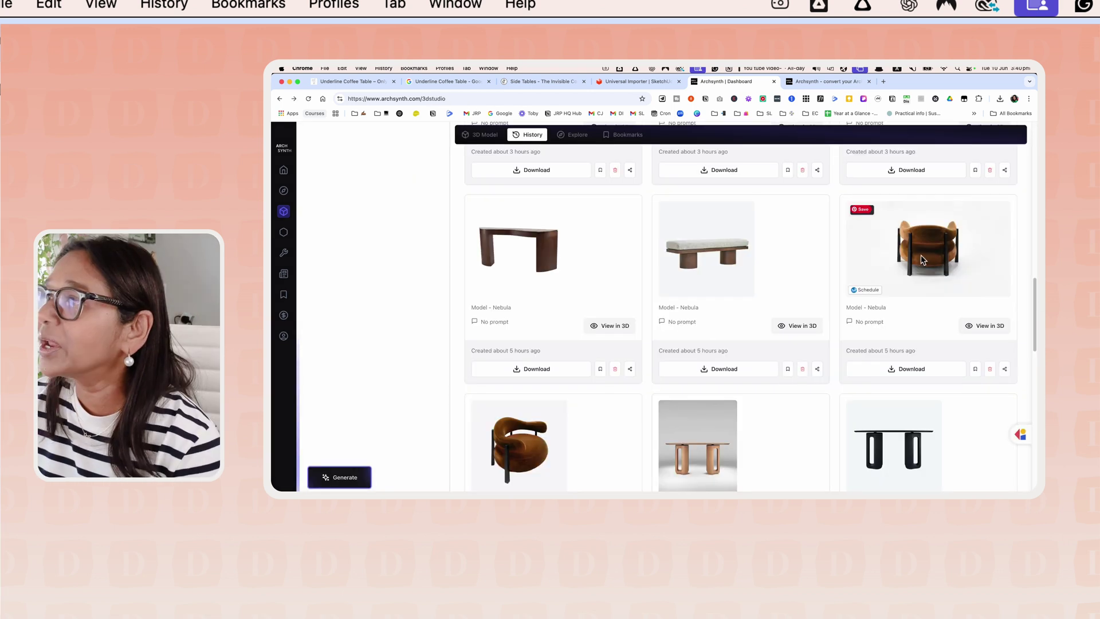
pyautogui.click(985, 326)
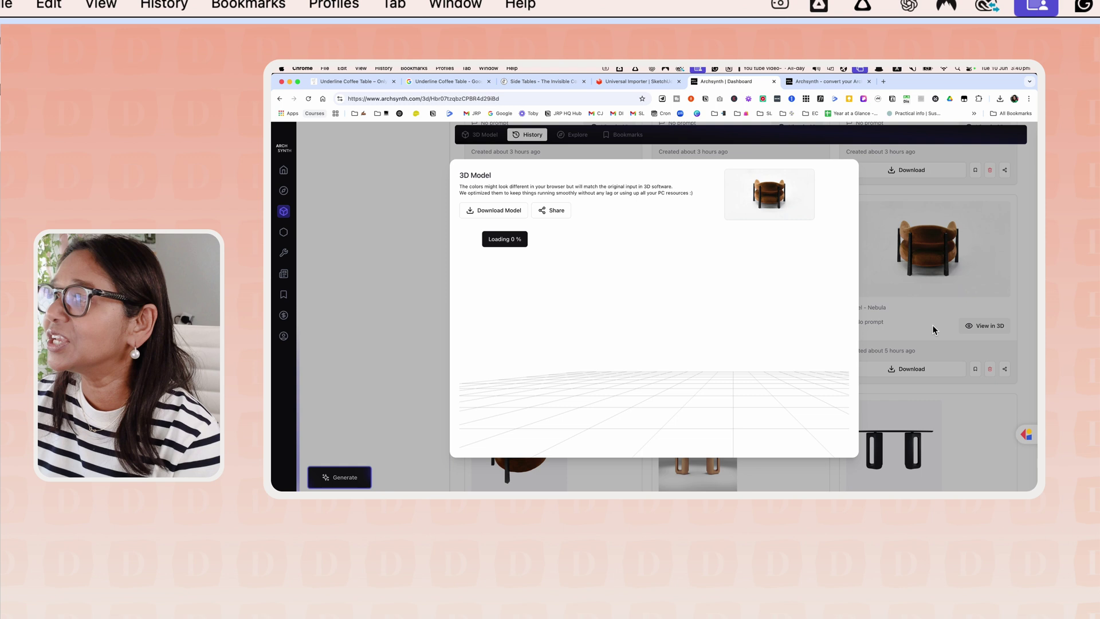
pyautogui.moveTo(738, 395)
pyautogui.mouseDown()
pyautogui.moveTo(781, 386)
pyautogui.moveTo(725, 389)
pyautogui.mouseUp()
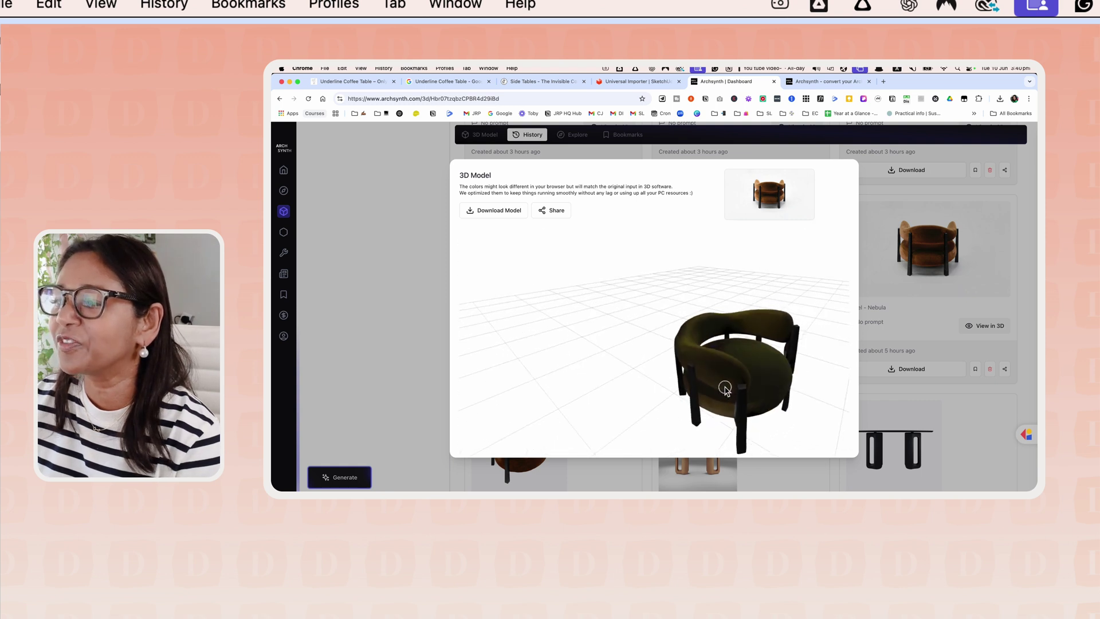
pyautogui.click(980, 272)
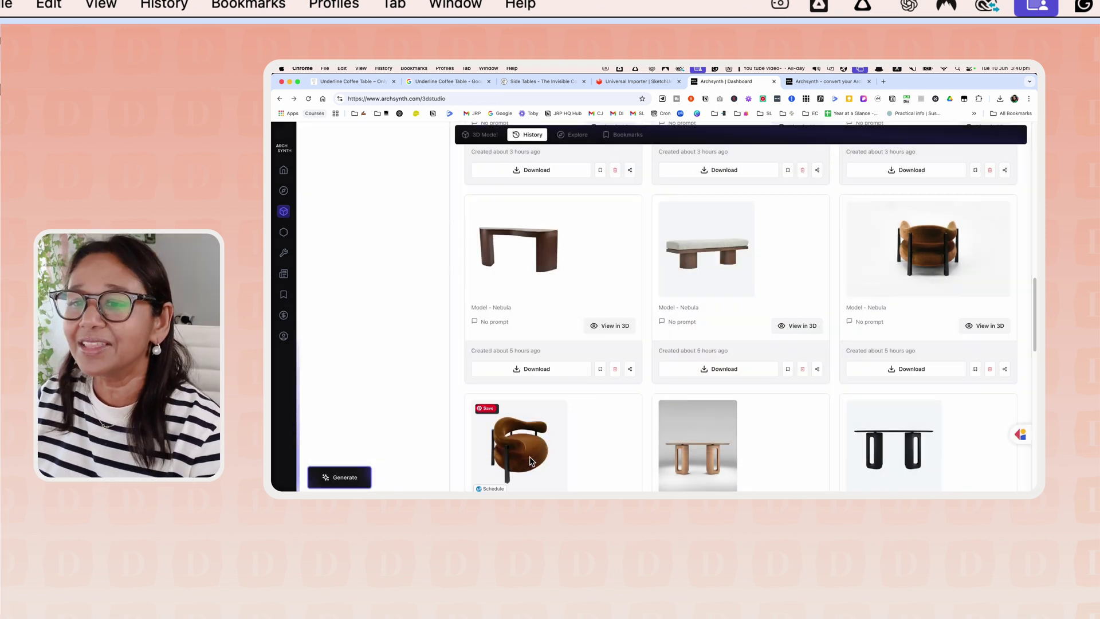
# Step: Open the dark brown rounded tub chair in 3D and orbit it from above and the side
pyautogui.scroll(-3, 562, 437)
pyautogui.click(593, 411)
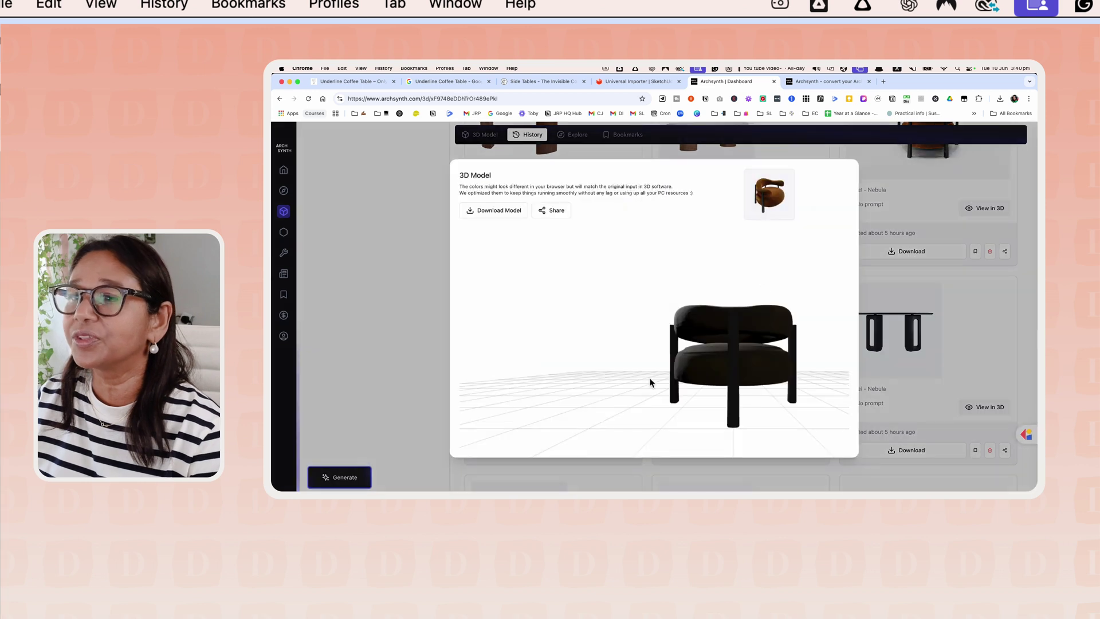
pyautogui.moveTo(751, 341); pyautogui.dragTo(707, 327)
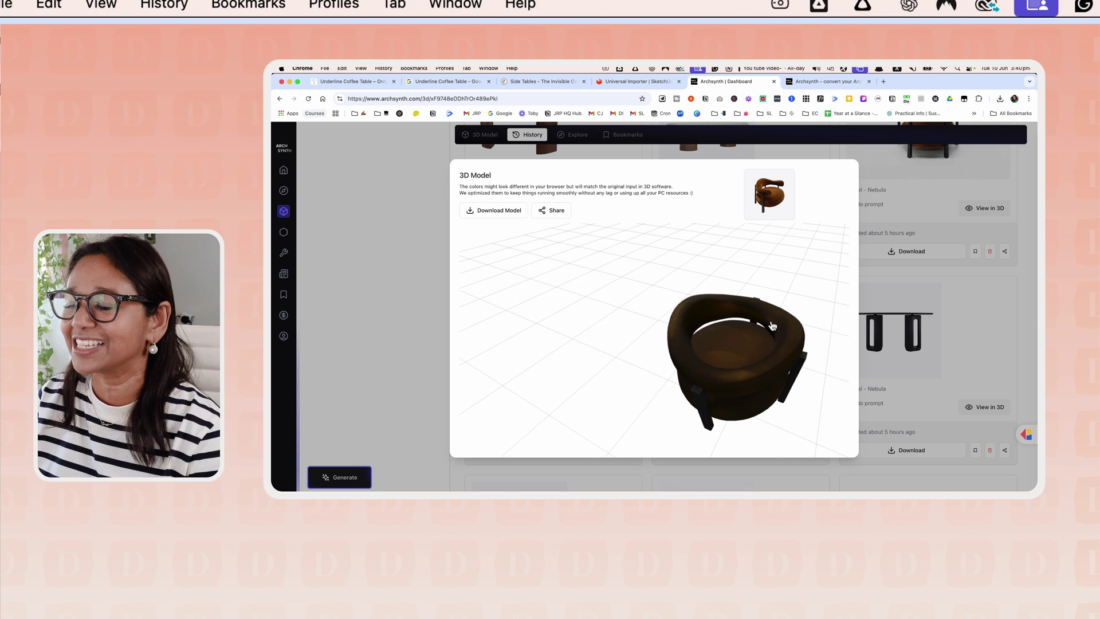
pyautogui.moveTo(653, 380); pyautogui.dragTo(612, 339)
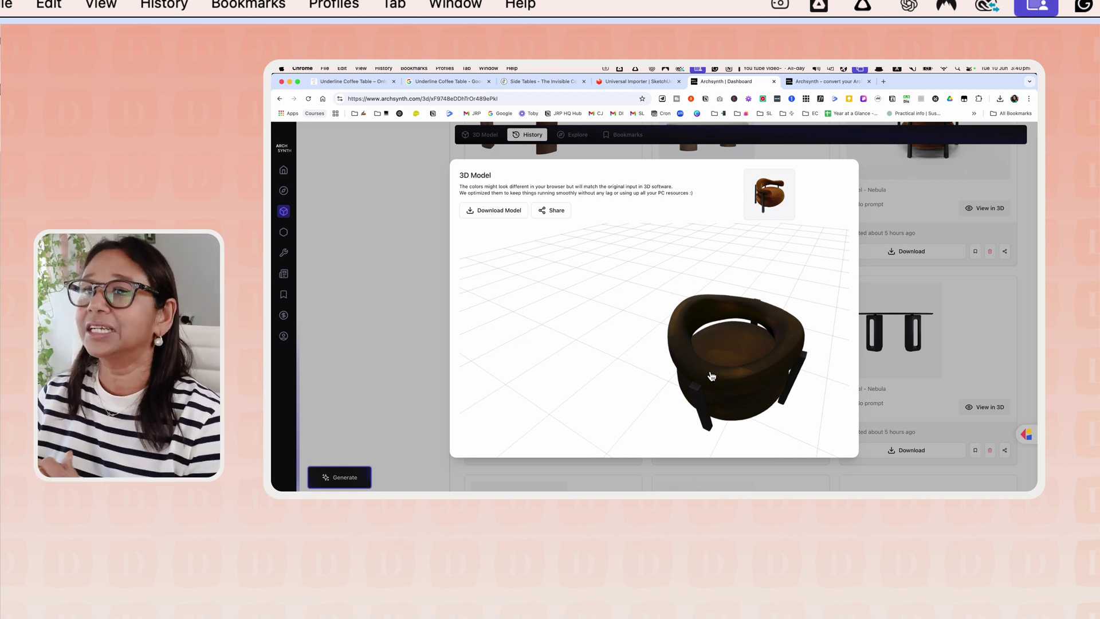
# Step: Open the black looped-leg table in 3D, orbit it from above, side and elevated angles, then close
pyautogui.click(875, 380)
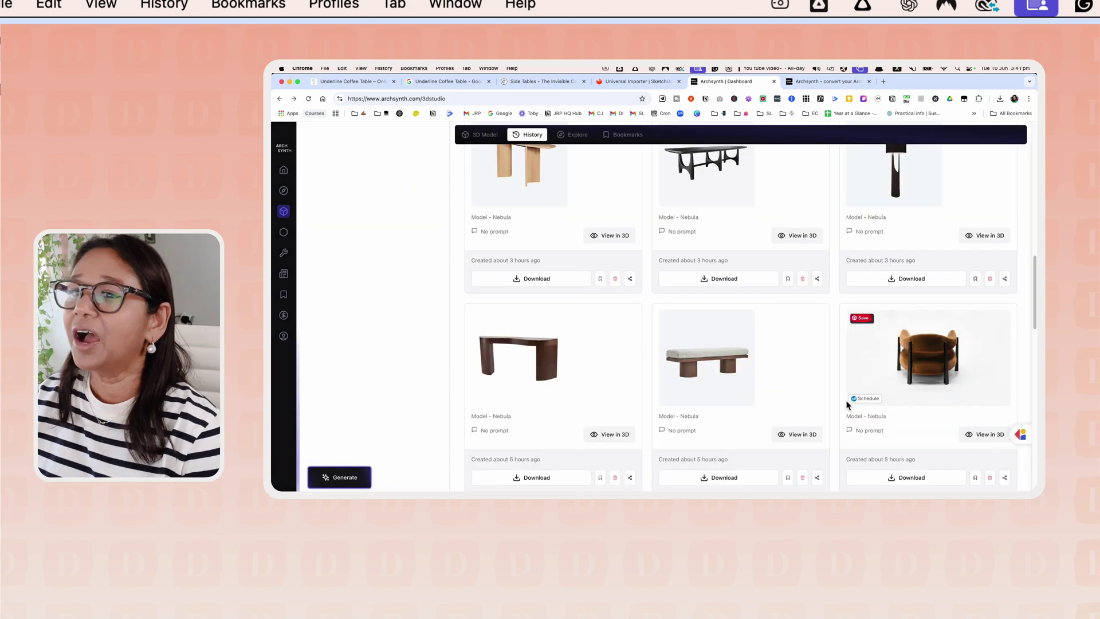
pyautogui.scroll(-4, 847, 401)
pyautogui.scroll(1, 849, 404)
pyautogui.scroll(-1, 847, 405)
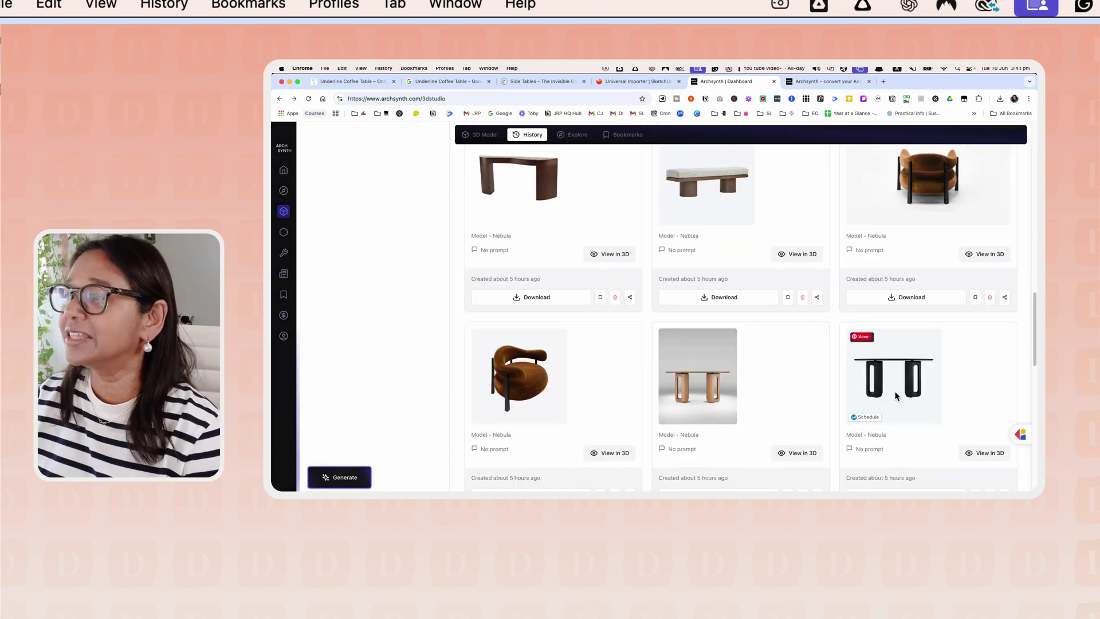
pyautogui.click(980, 452)
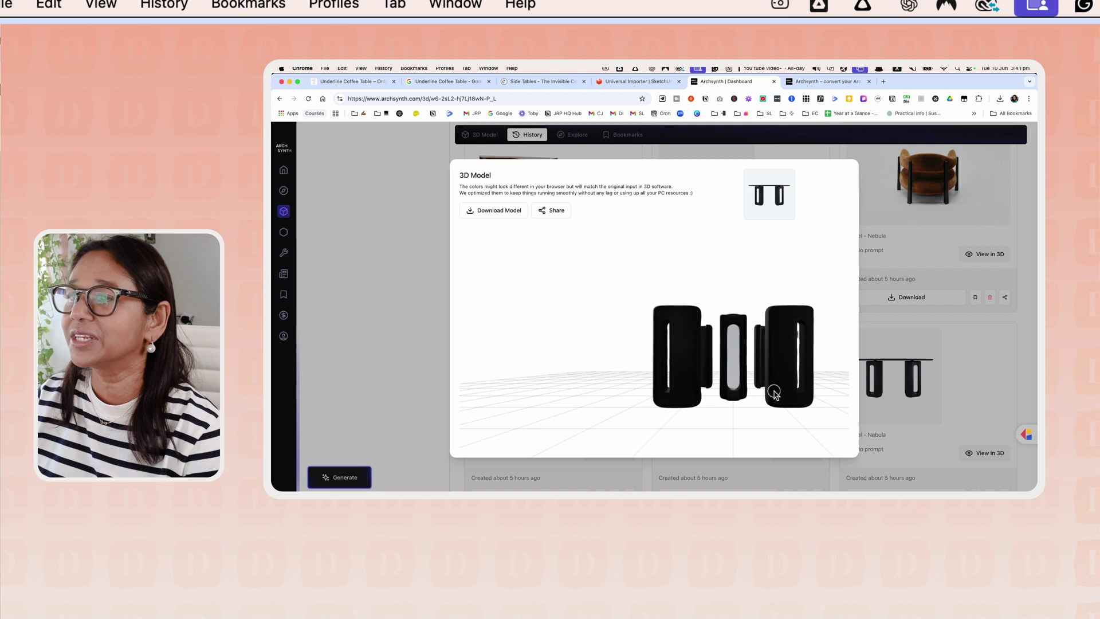
pyautogui.moveTo(775, 394); pyautogui.dragTo(765, 427)
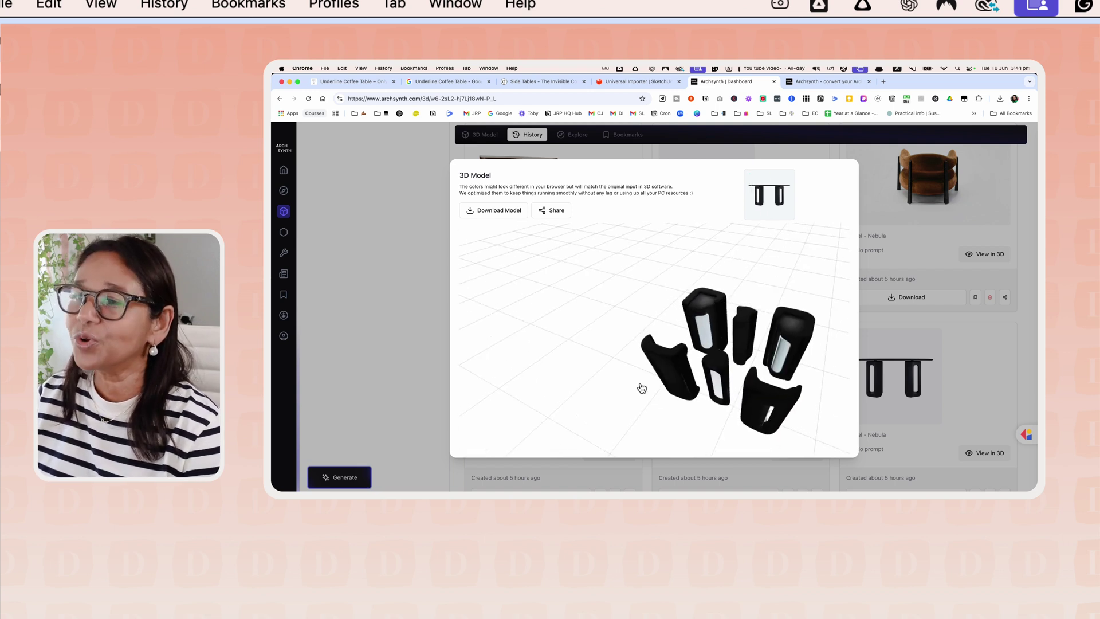
pyautogui.moveTo(766, 360); pyautogui.dragTo(746, 325)
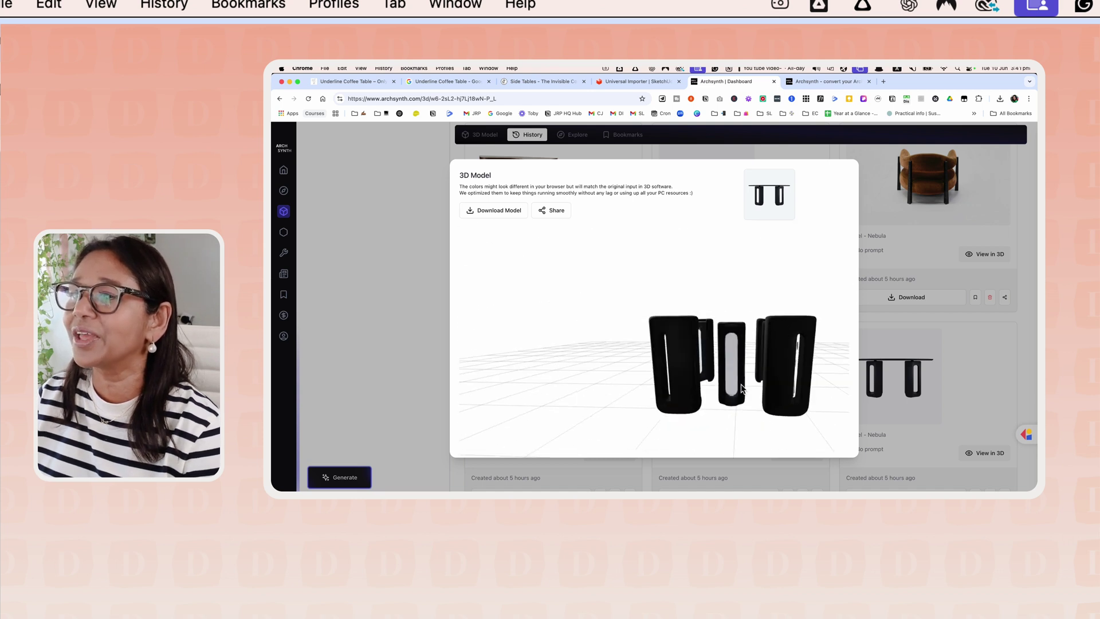
pyautogui.moveTo(760, 378); pyautogui.dragTo(621, 393)
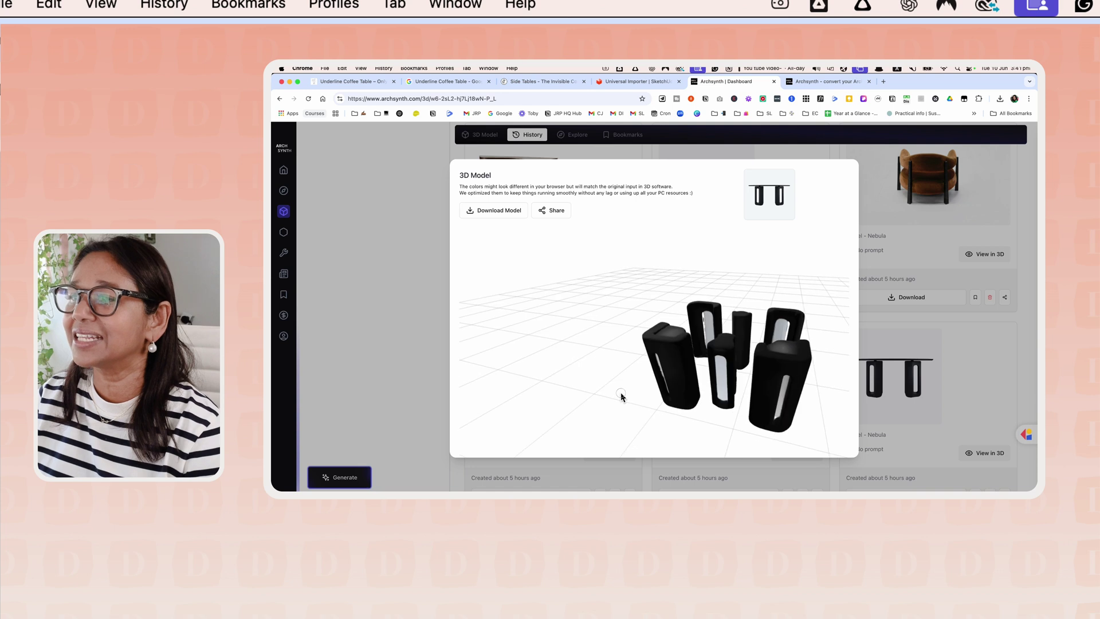
pyautogui.click(984, 392)
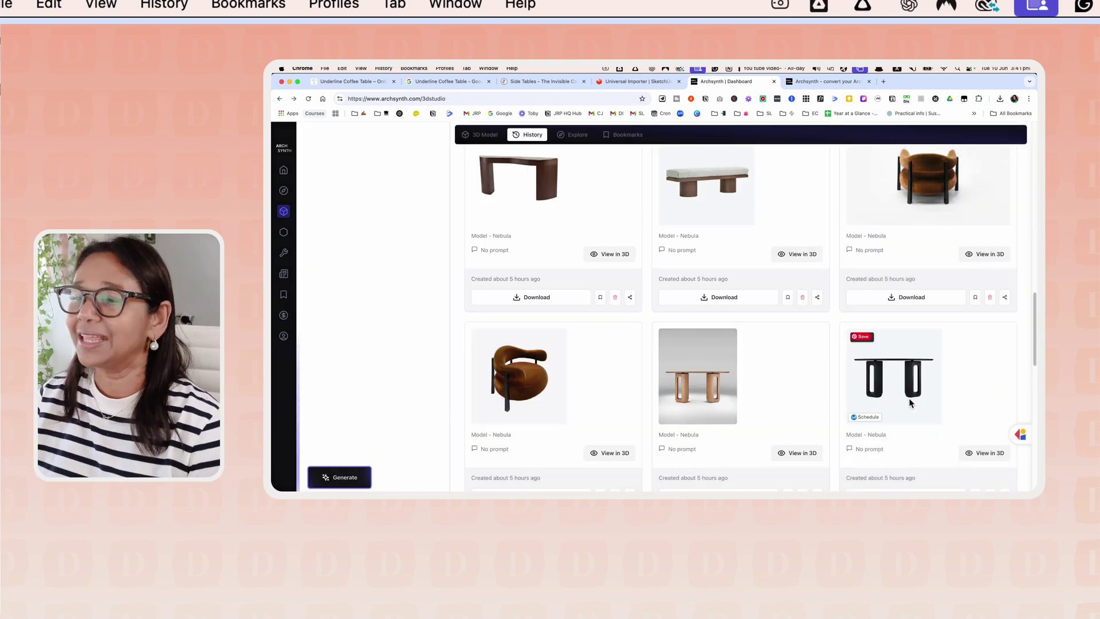
# Step: Scroll the History grid up toward the wooden console table card
pyautogui.scroll(3, 694, 324)
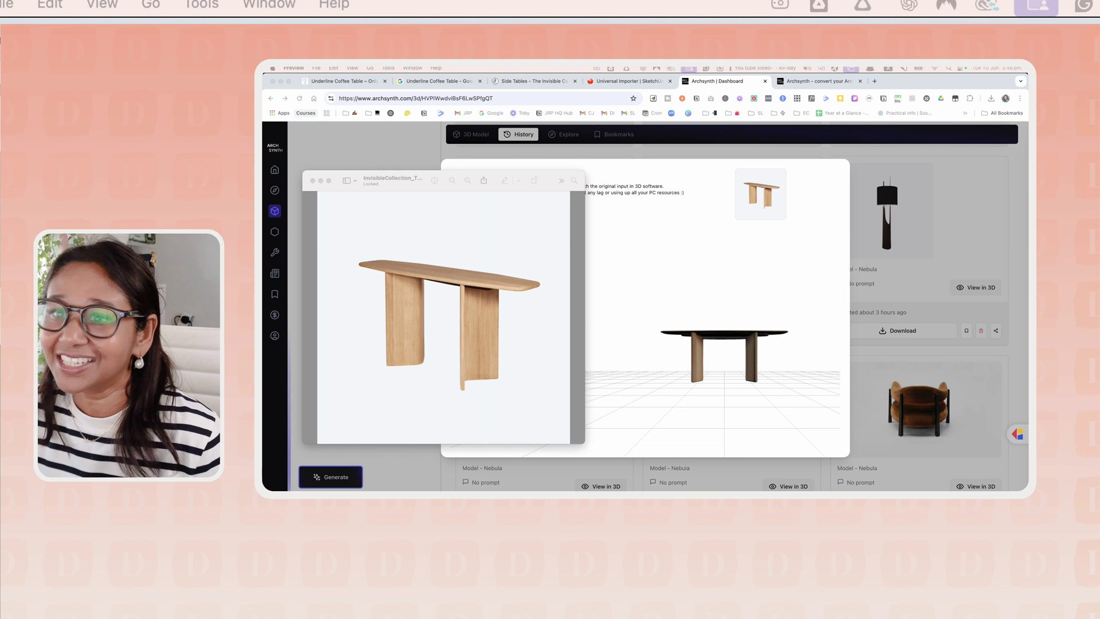
# Step: Orbit the wooden console table model to a top view, then to an end-on view
pyautogui.click(781, 321)
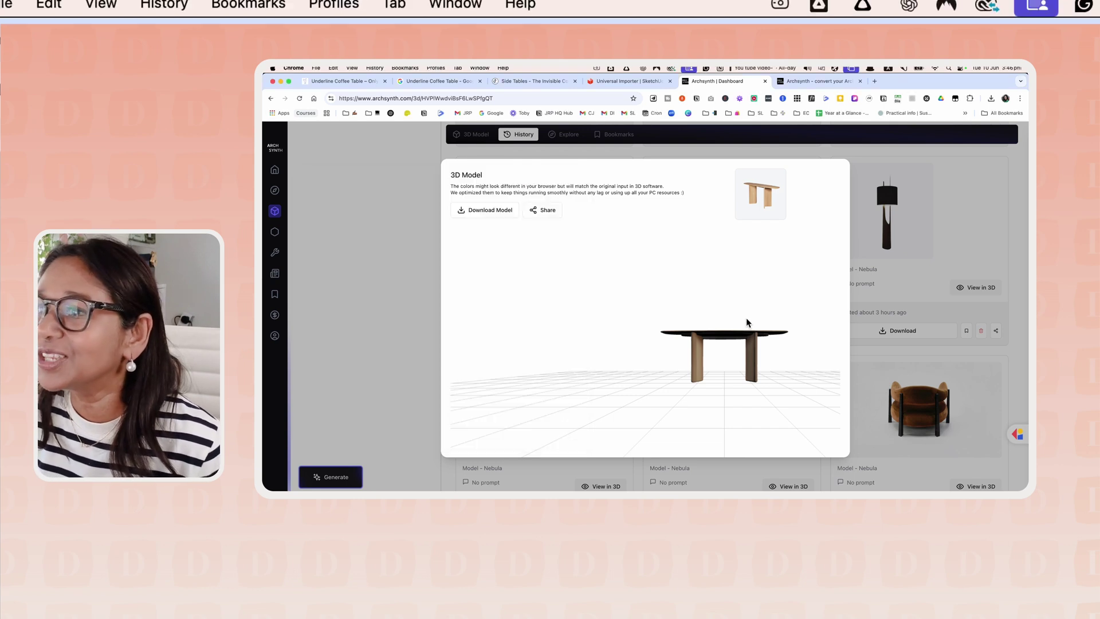
pyautogui.moveTo(781, 322); pyautogui.dragTo(770, 212)
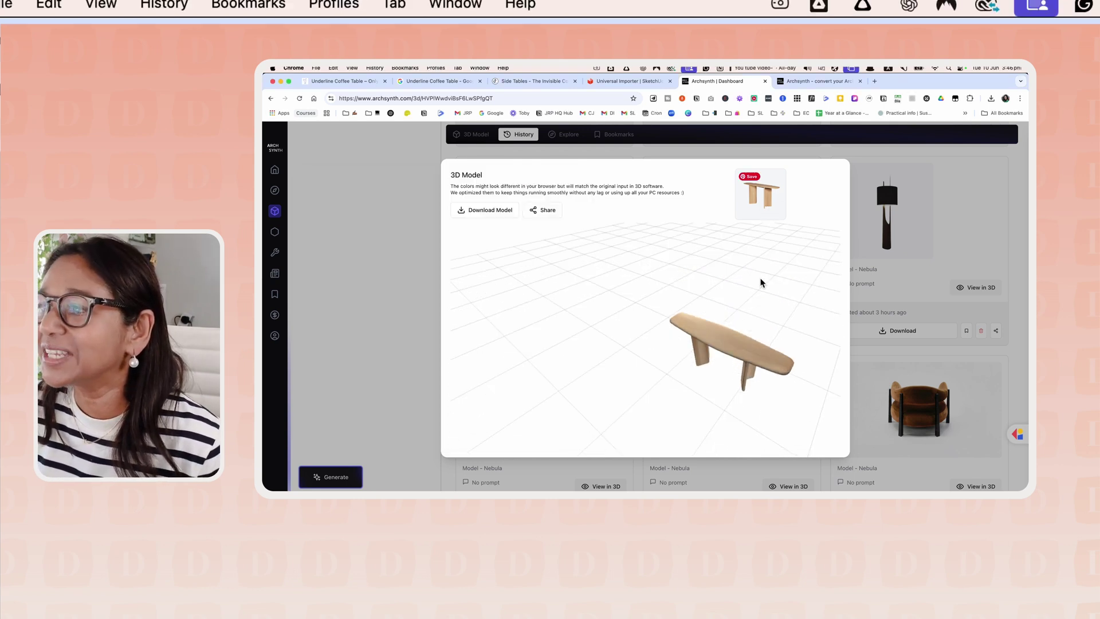
pyautogui.click(719, 397)
pyautogui.moveTo(720, 398); pyautogui.dragTo(663, 314)
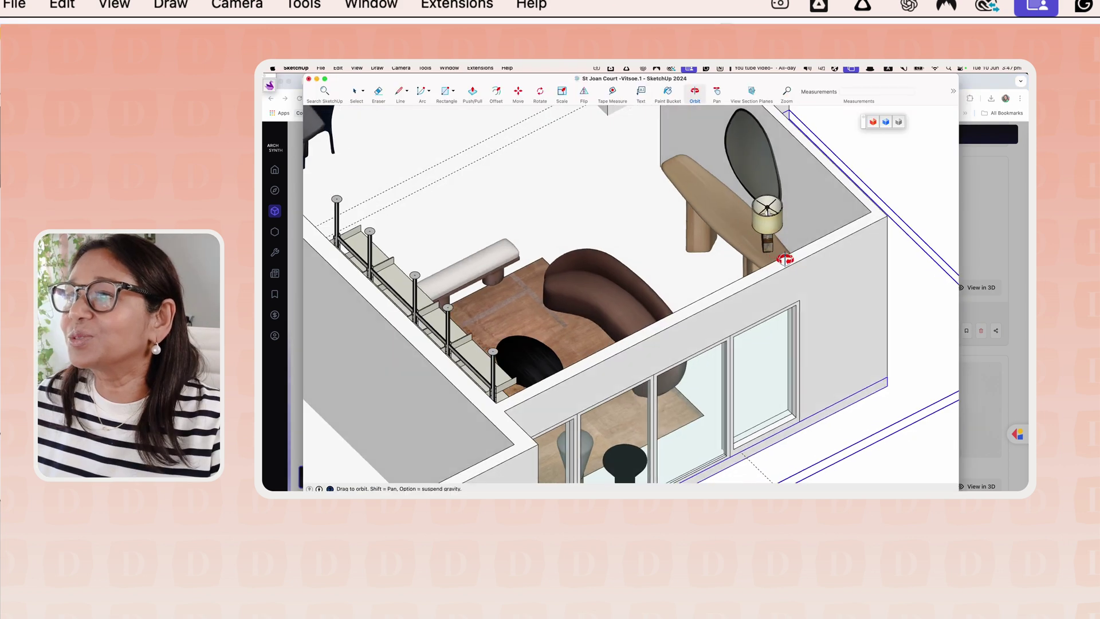
# Step: Orbit the house model to show the furnished room with the console table, lamp and mirror
pyautogui.moveTo(789, 245)
pyautogui.mouseDown(button='middle')
pyautogui.moveTo(857, 248)
pyautogui.moveTo(889, 234)
pyautogui.moveTo(901, 212)
pyautogui.moveTo(894, 197)
pyautogui.mouseUp(button='middle')
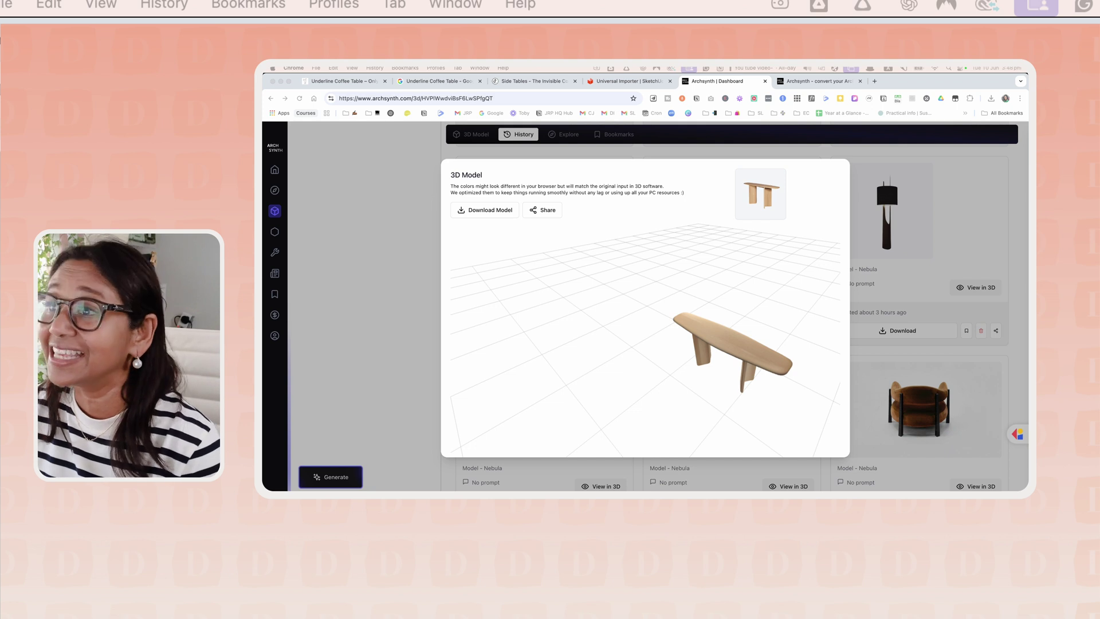
# Step: Close the console table 3D viewer to return to the History grid
pyautogui.press('Escape')
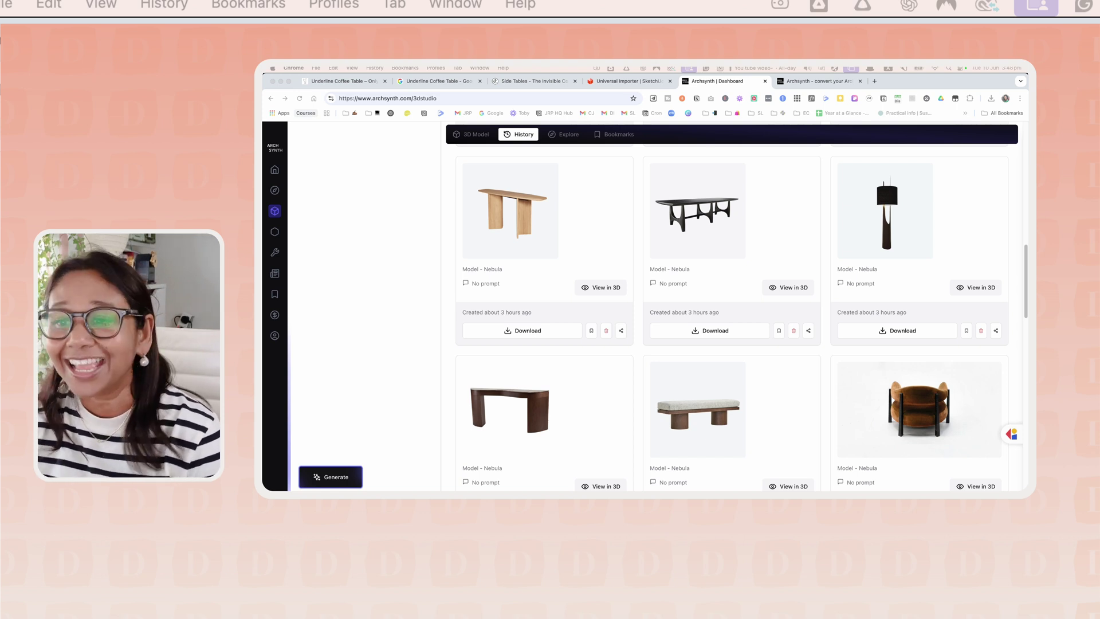
pyautogui.press('super+Tab')
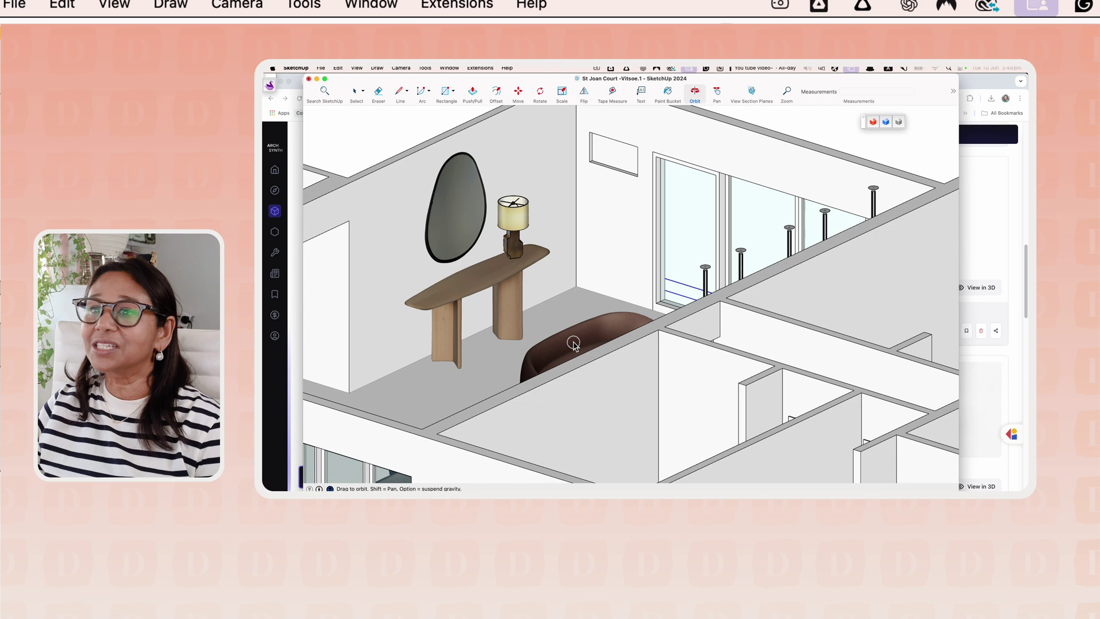